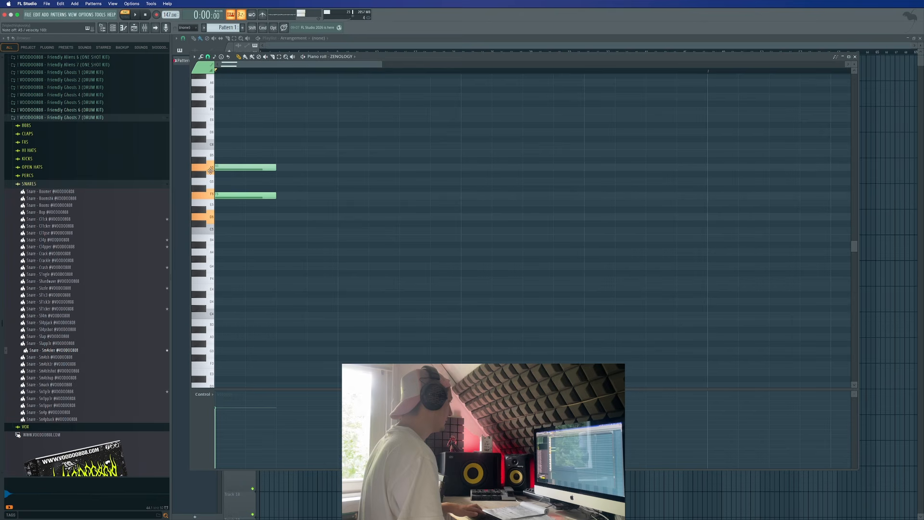
# Step: Add a D5 note below the F5 and A5 notes, shorten the chord to a stab and copy it one beat on
pyautogui.moveTo(233, 217); pyautogui.dragTo(216, 218)
pyautogui.hotkey('ctrl', 'a')
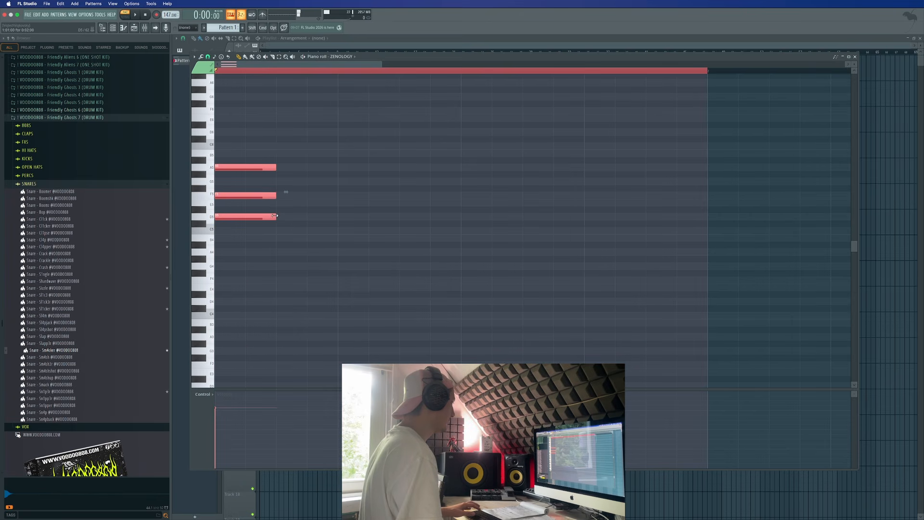
pyautogui.moveTo(282, 216); pyautogui.dragTo(343, 218)
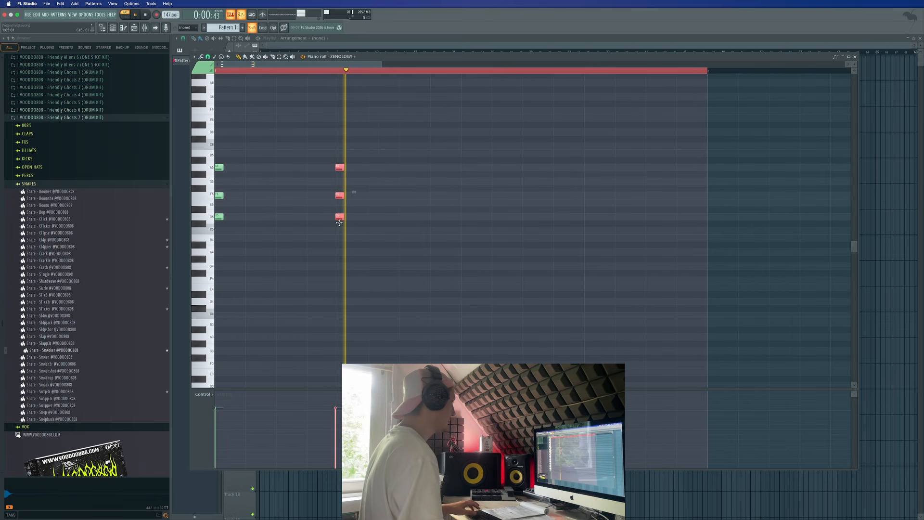
# Step: Duplicate the short chord onto every beat across two bars and start playing the pattern
pyautogui.hotkey('ctrl', 'a')
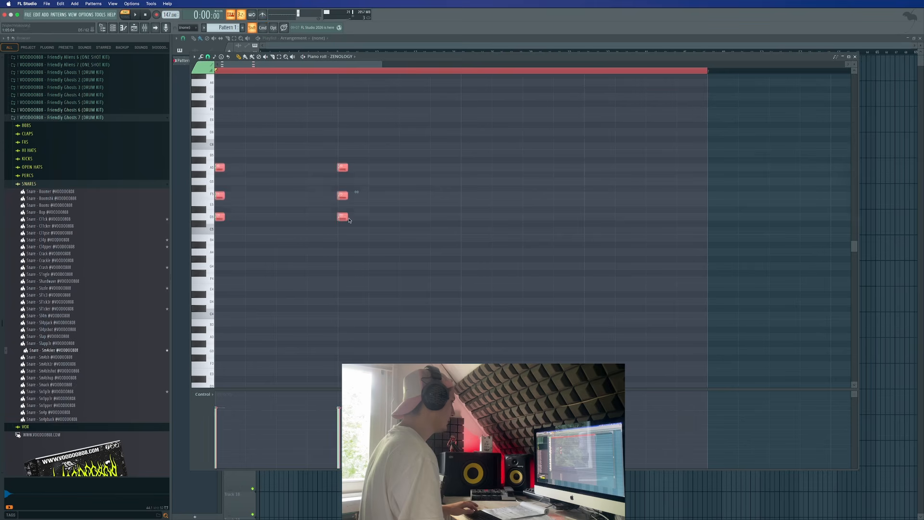
pyautogui.hotkey('ctrl', 'b')
pyautogui.hotkey('ctrl', 'a')
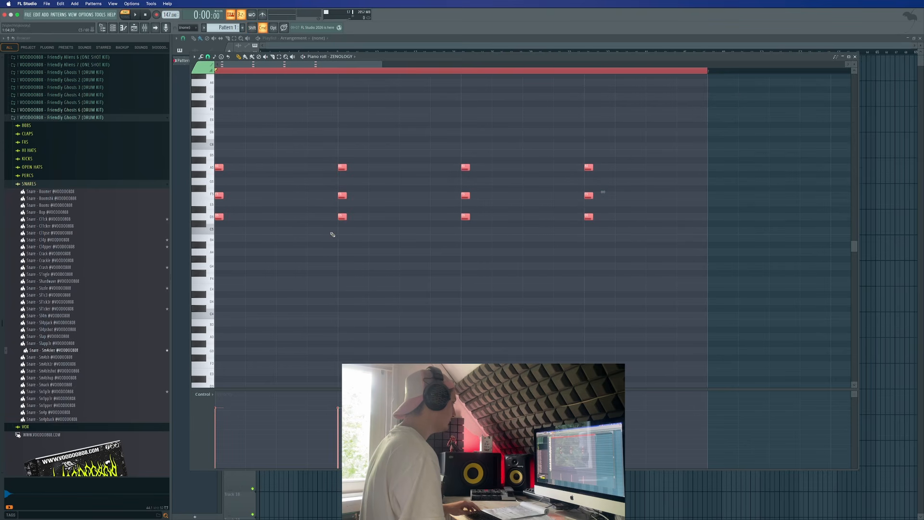
pyautogui.hotkey('ctrl', 'b')
pyautogui.moveTo(728, 217); pyautogui.dragTo(712, 222)
pyautogui.hotkey('ctrl', 'a')
pyautogui.press('space')
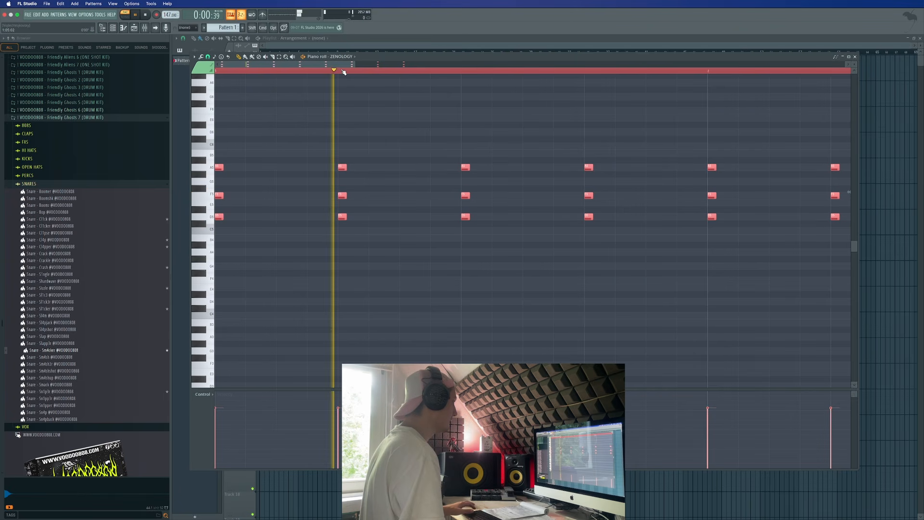
pyautogui.moveTo(355, 65); pyautogui.dragTo(817, 151)
pyautogui.click(417, 176)
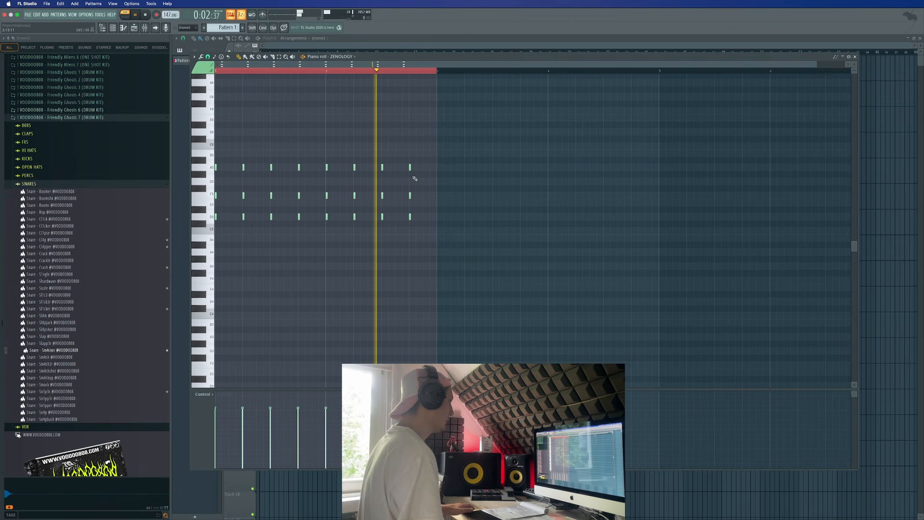
pyautogui.click(424, 223)
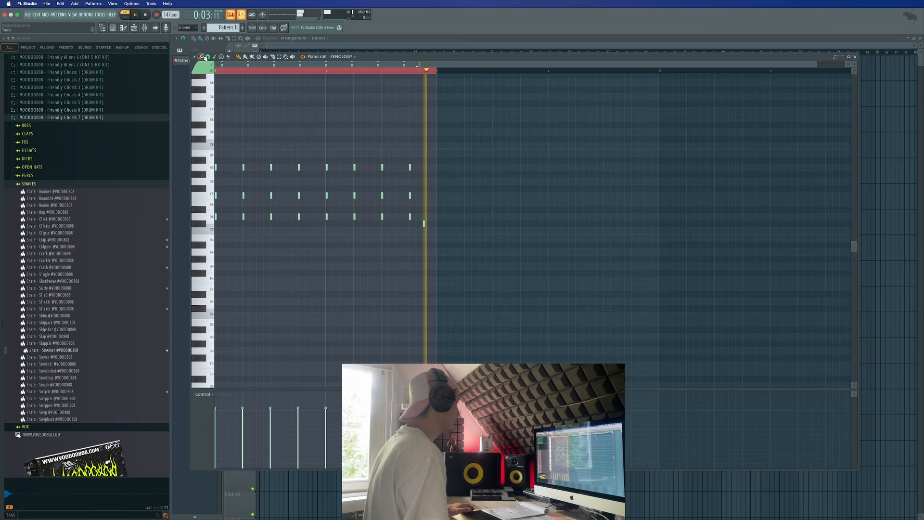
pyautogui.click(208, 57)
pyautogui.click(452, 230)
pyautogui.rightClick(424, 224)
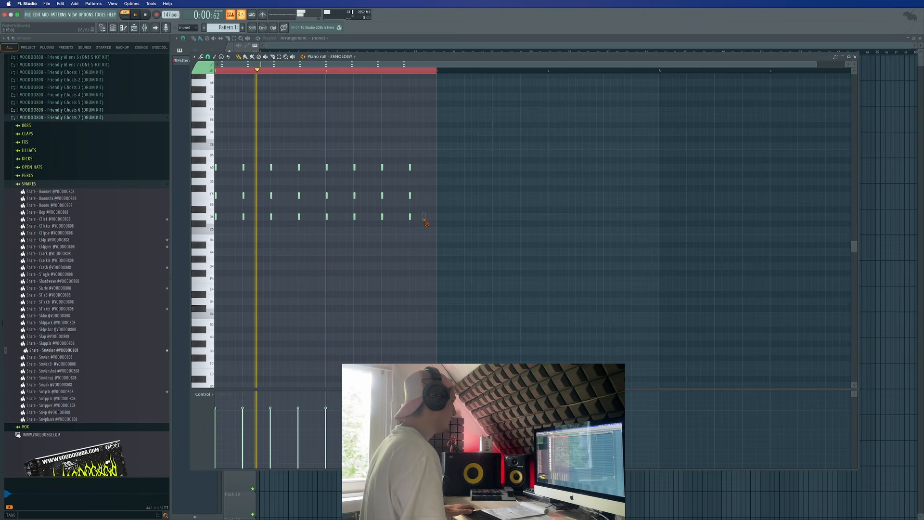
# Step: Add short E5 and G5 notes half a beat after the last chord and restart playback
pyautogui.click(424, 203)
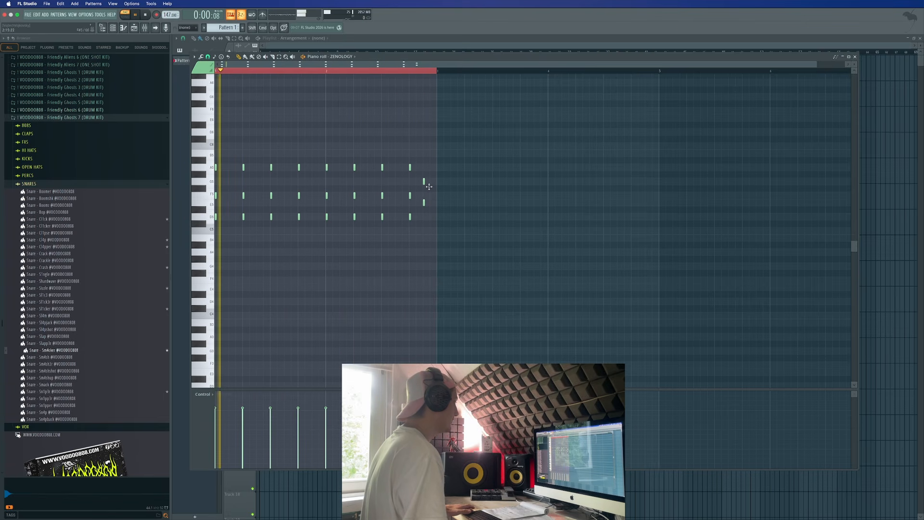
pyautogui.rightClick(425, 203)
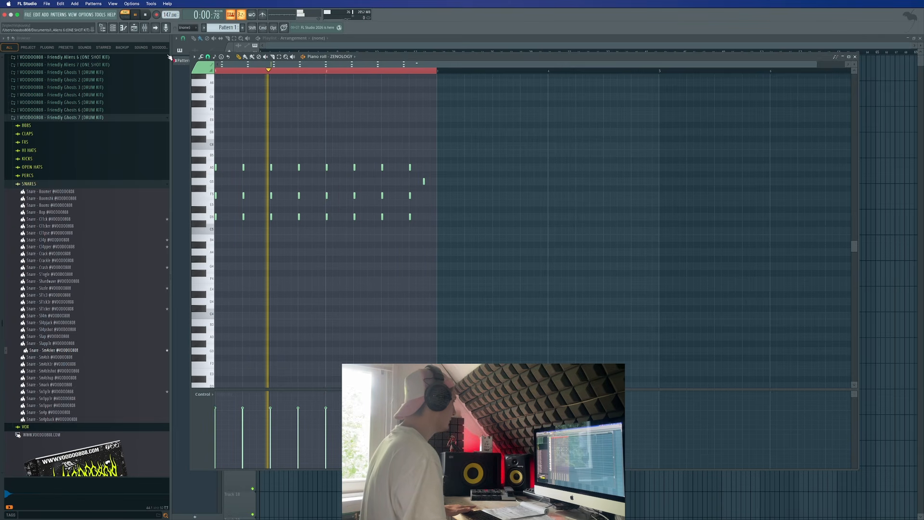
pyautogui.click(424, 202)
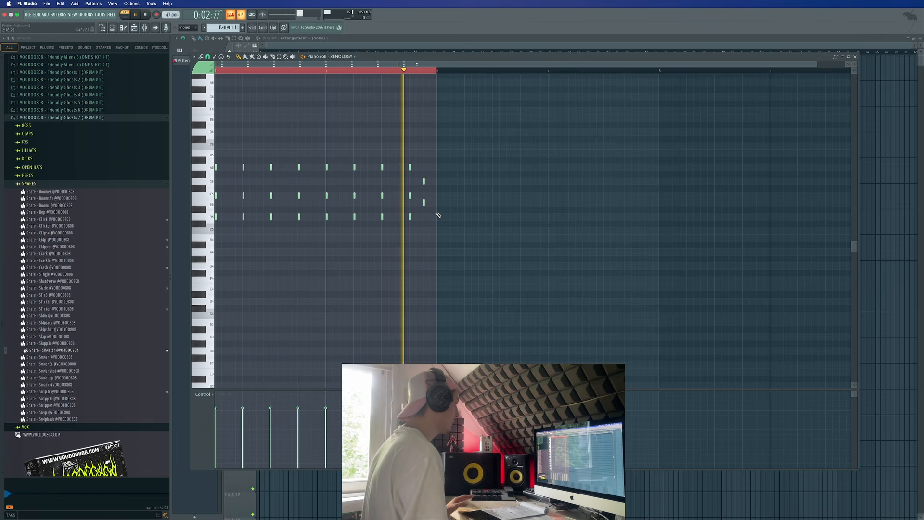
pyautogui.press('space')
pyautogui.press('space')
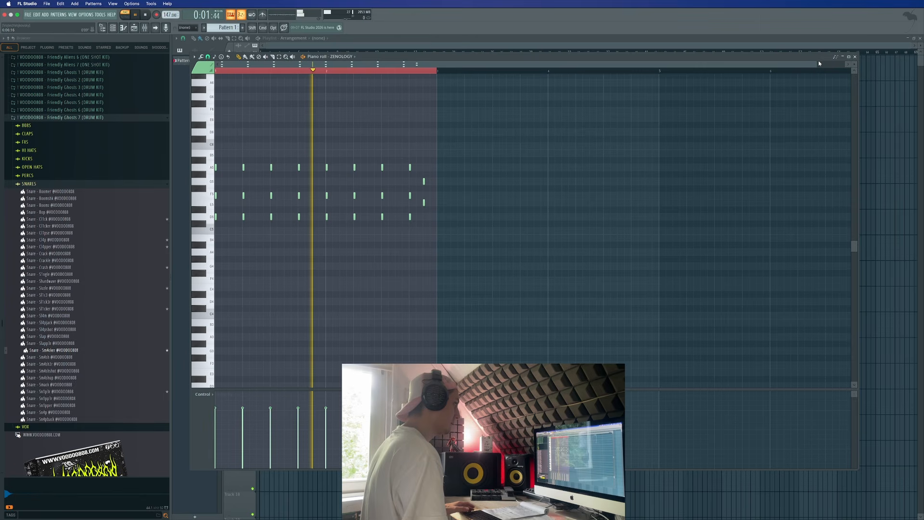
# Step: Raise the velocity of the two closing notes to the maximum and close the piano roll
pyautogui.moveTo(781, 68); pyautogui.dragTo(431, 108)
pyautogui.click(807, 394)
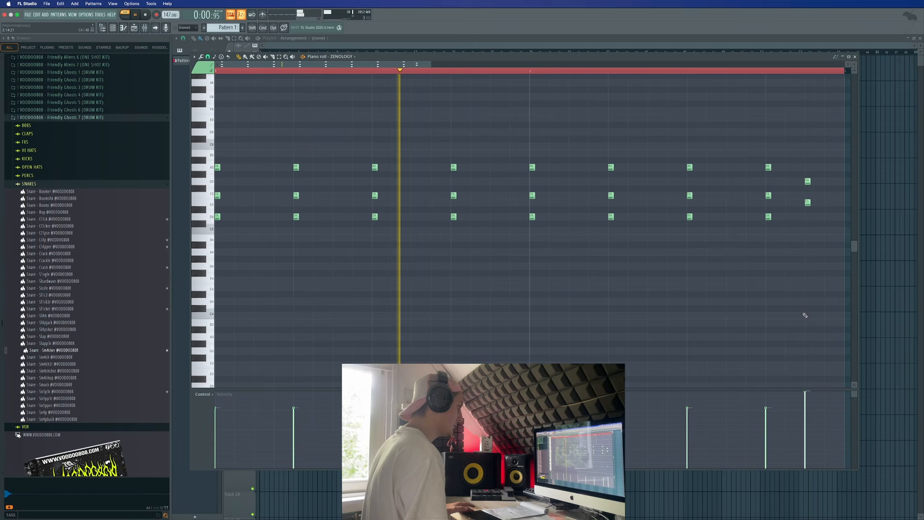
pyautogui.click(855, 56)
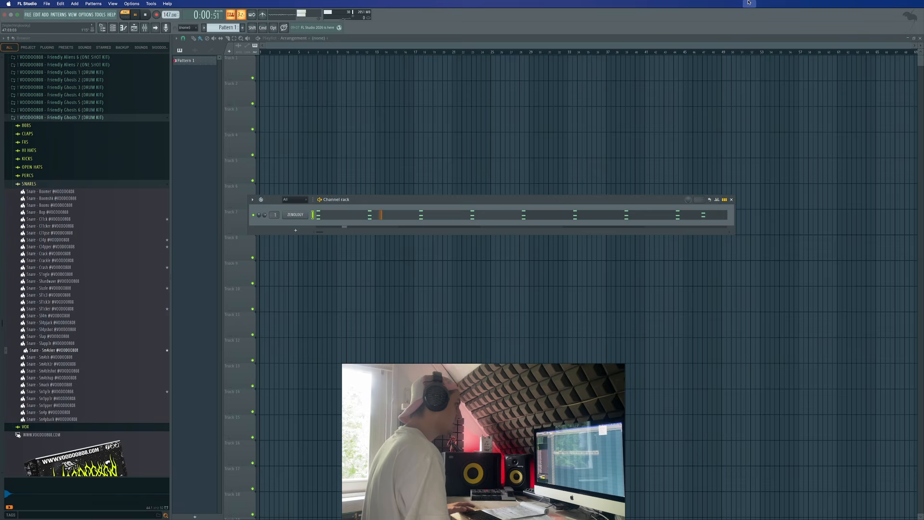
# Step: Audition snare samples from the Friendly Ghosts 7 kit and load Snare - Slicker as a new channel
pyautogui.click(86, 282)
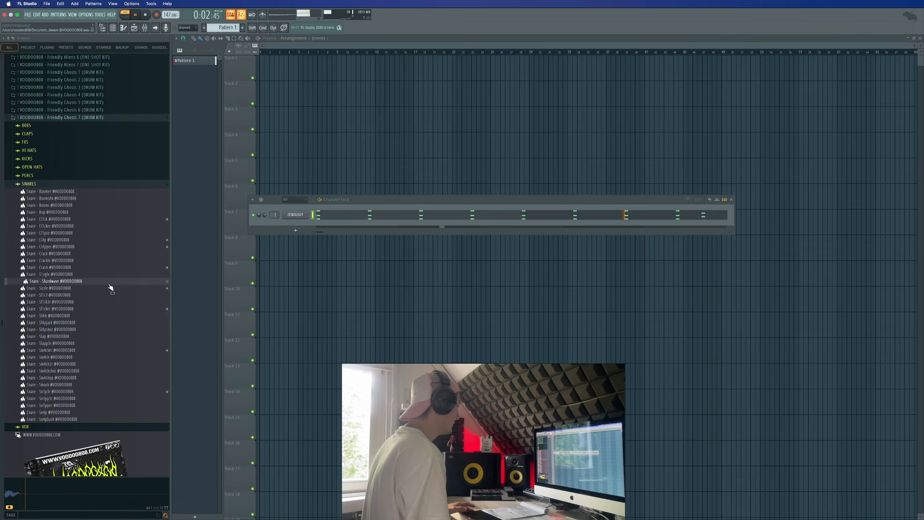
pyautogui.click(136, 246)
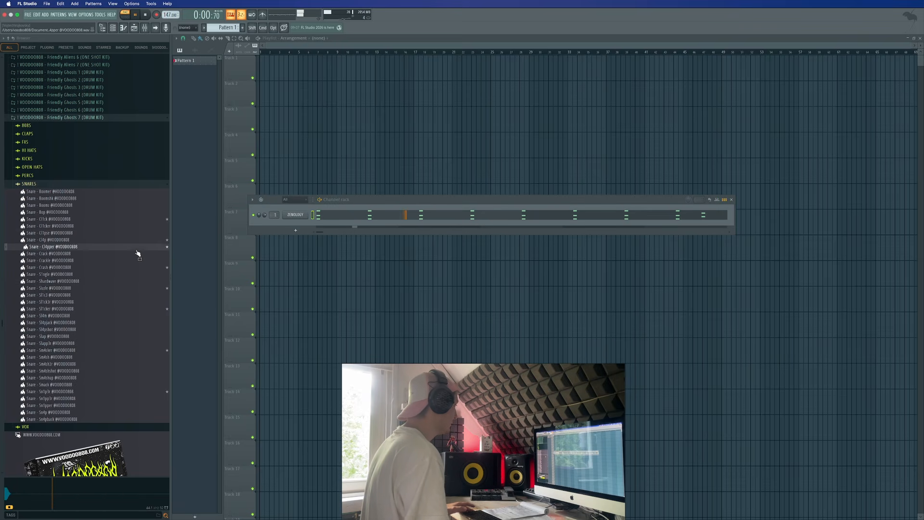
pyautogui.click(151, 310)
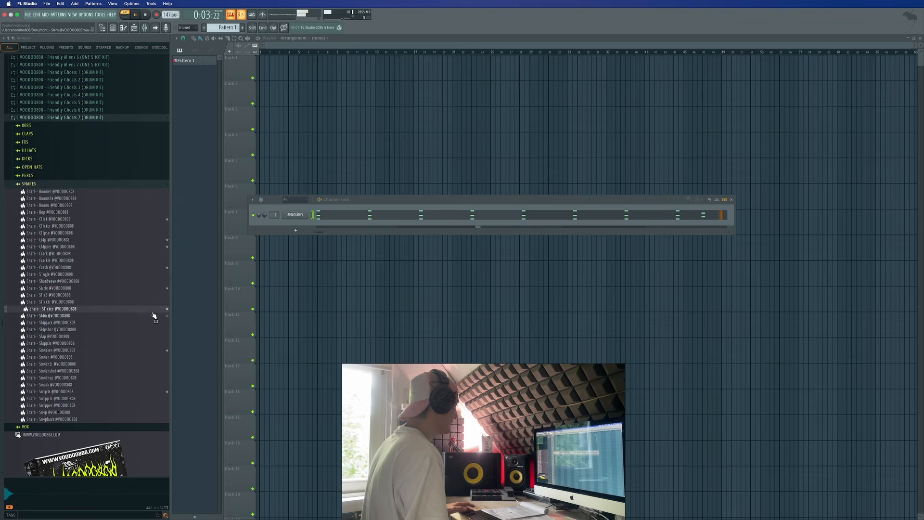
pyautogui.moveTo(148, 309); pyautogui.dragTo(319, 235)
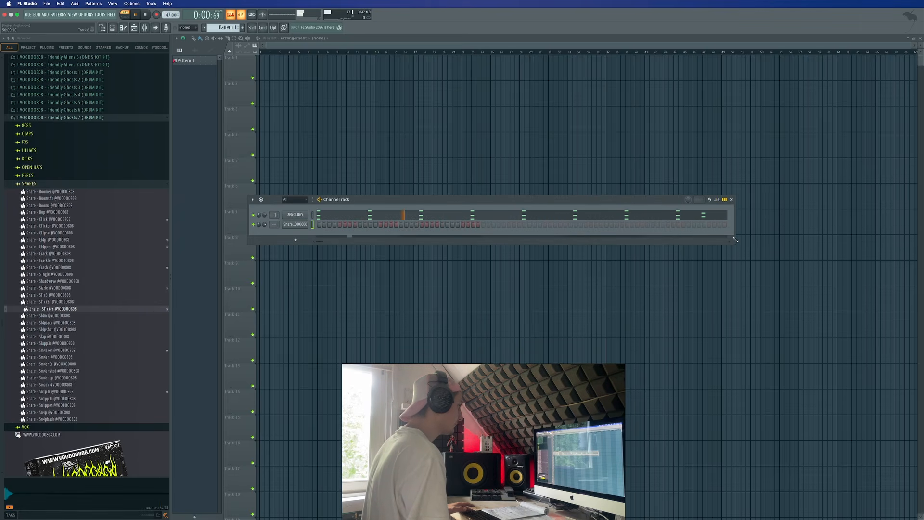
# Step: Narrow and reposition the Channel rack, and place snare hits on steps 25 and 31
pyautogui.moveTo(736, 240); pyautogui.dragTo(498, 254)
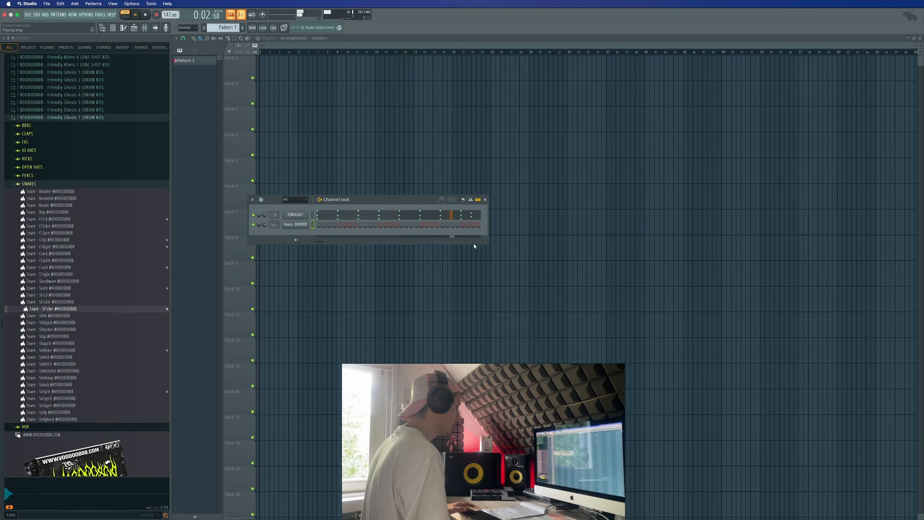
pyautogui.moveTo(398, 199); pyautogui.dragTo(489, 211)
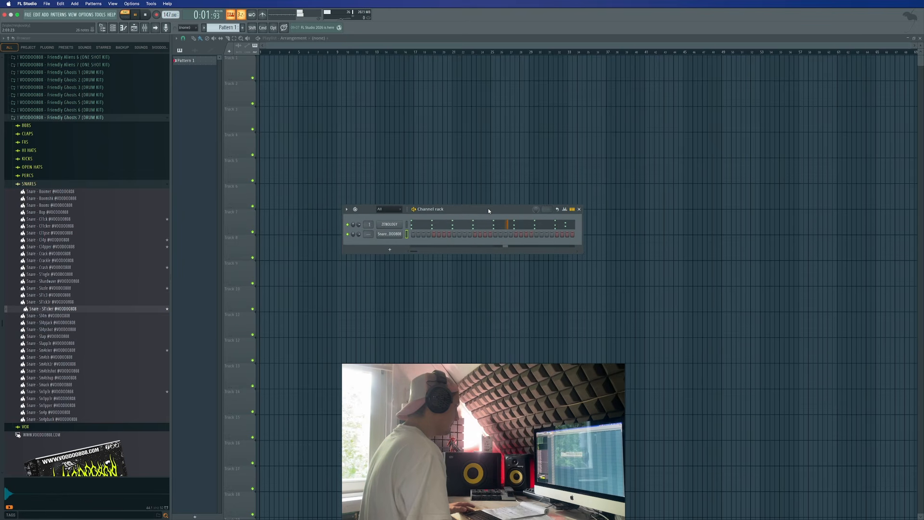
pyautogui.click(567, 234)
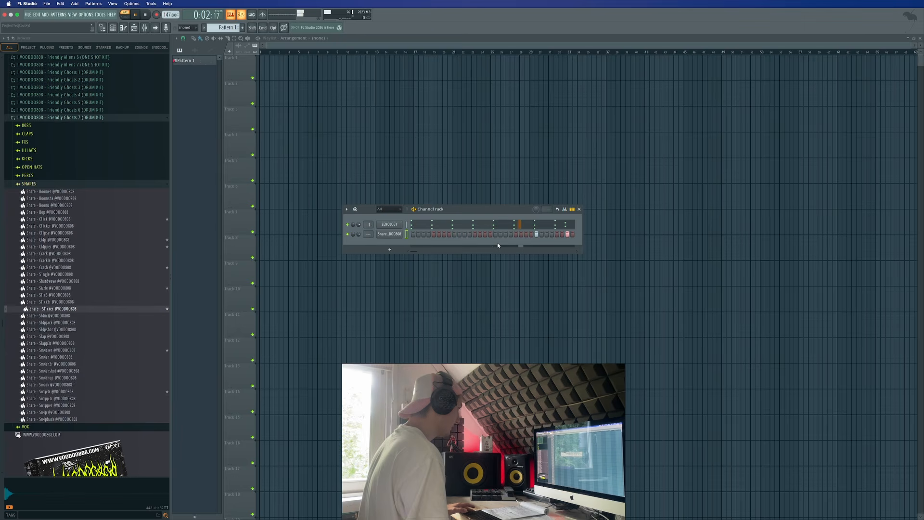
# Step: Audition more snare samples from the kit, including Clipse, Clicker, Clipper and Click
pyautogui.click(42, 247)
pyautogui.click(80, 234)
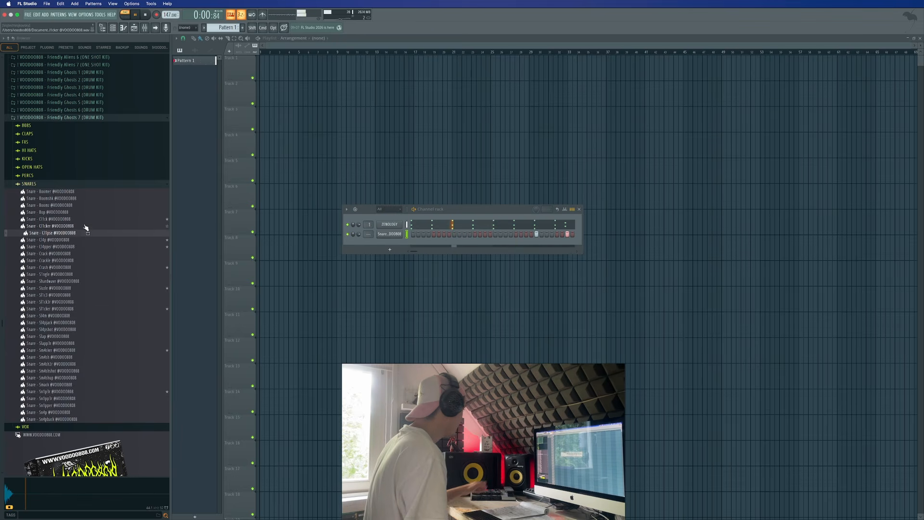
pyautogui.click(86, 226)
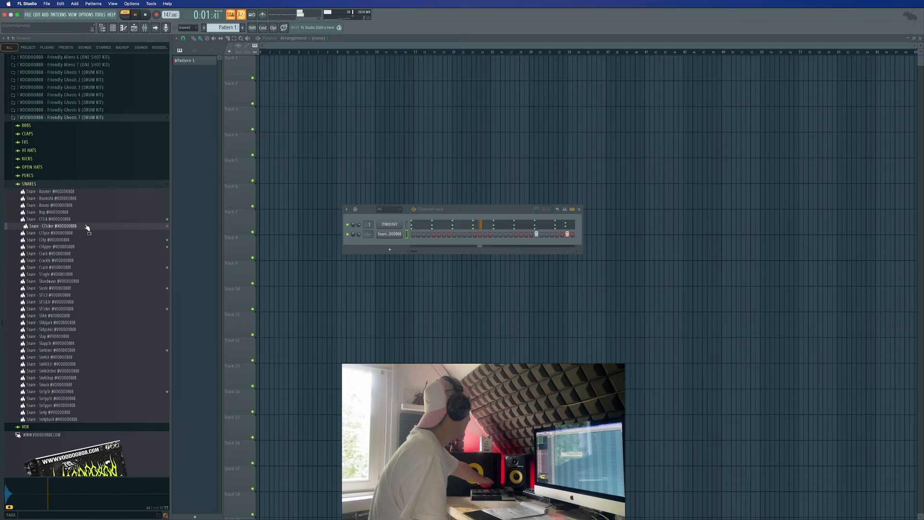
pyautogui.click(110, 269)
pyautogui.click(103, 240)
pyautogui.click(106, 246)
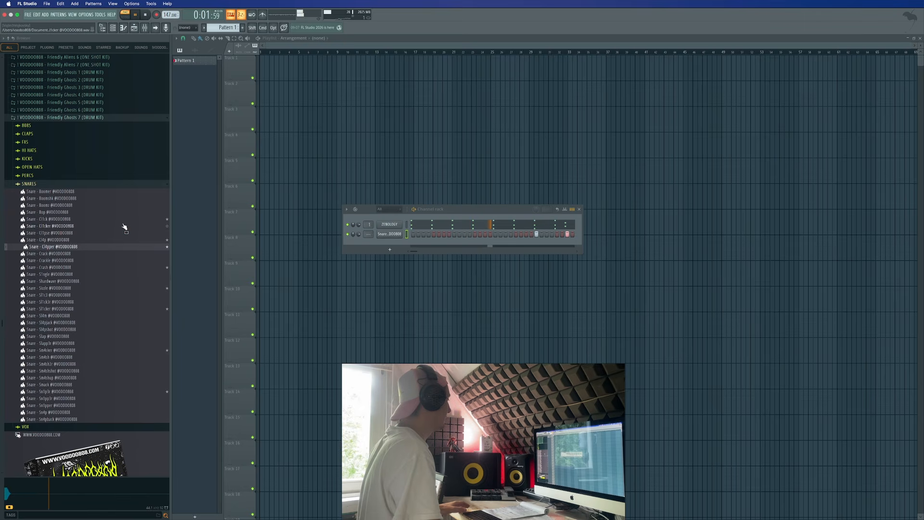
pyautogui.click(144, 219)
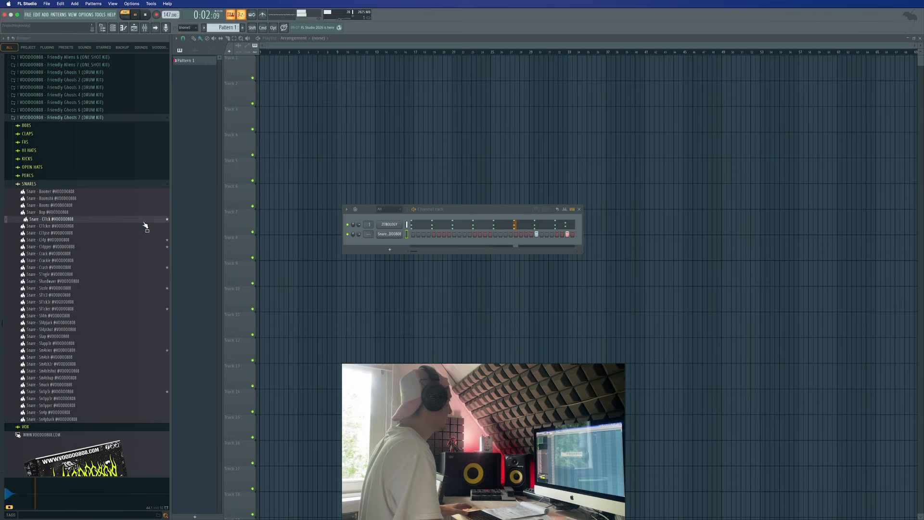
# Step: Load Clap - Shadowflame from the CLAPS folder as a new channel and swap its sample for Clap - Synthchill
pyautogui.click(28, 134)
pyautogui.moveTo(128, 197); pyautogui.dragTo(389, 245)
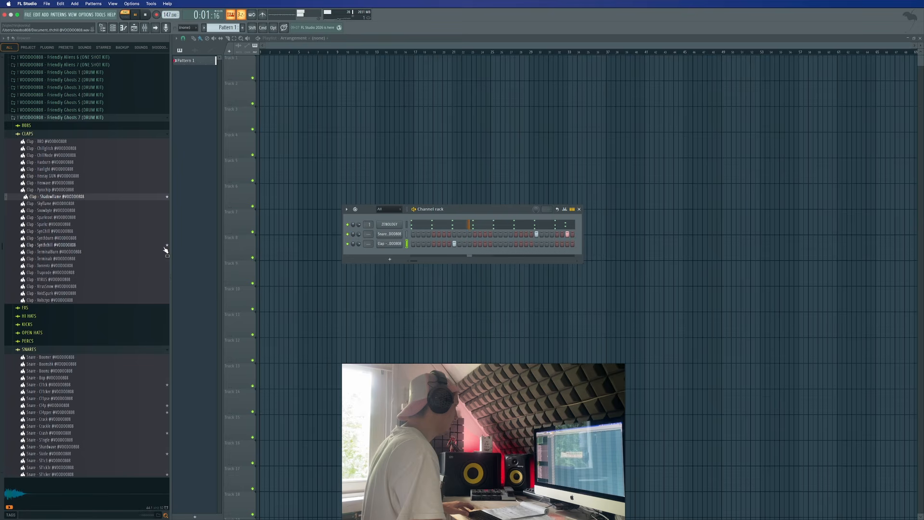
pyautogui.moveTo(165, 245); pyautogui.dragTo(385, 247)
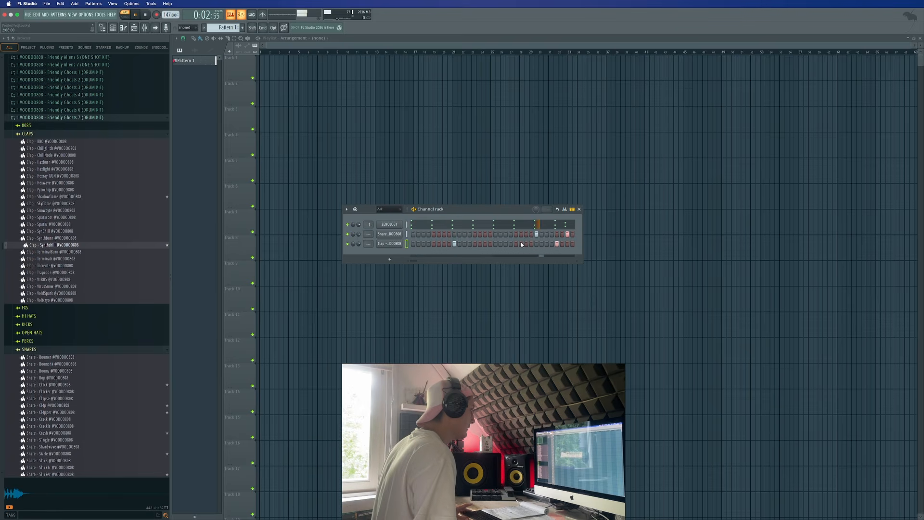
# Step: Set the clap hits to steps 9 and 25 and keep the snare only on step 31
pyautogui.click(537, 244)
pyautogui.rightClick(537, 234)
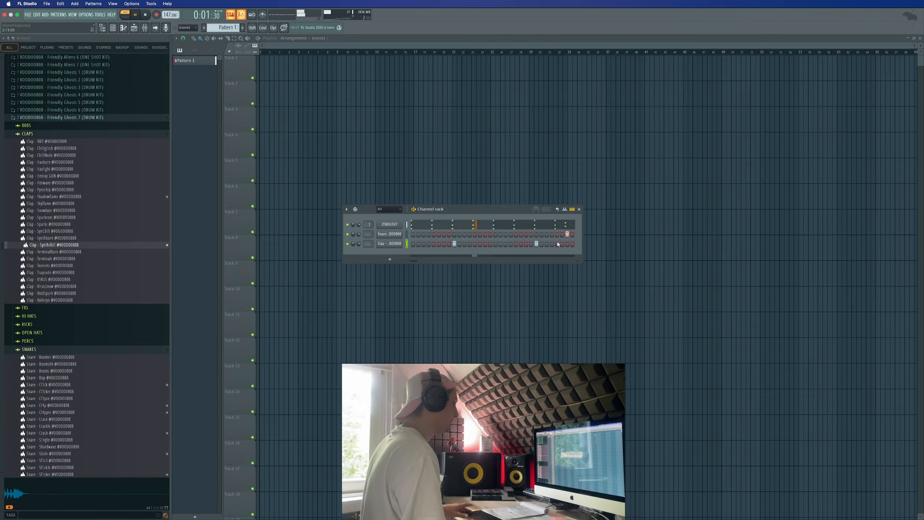
pyautogui.click(557, 235)
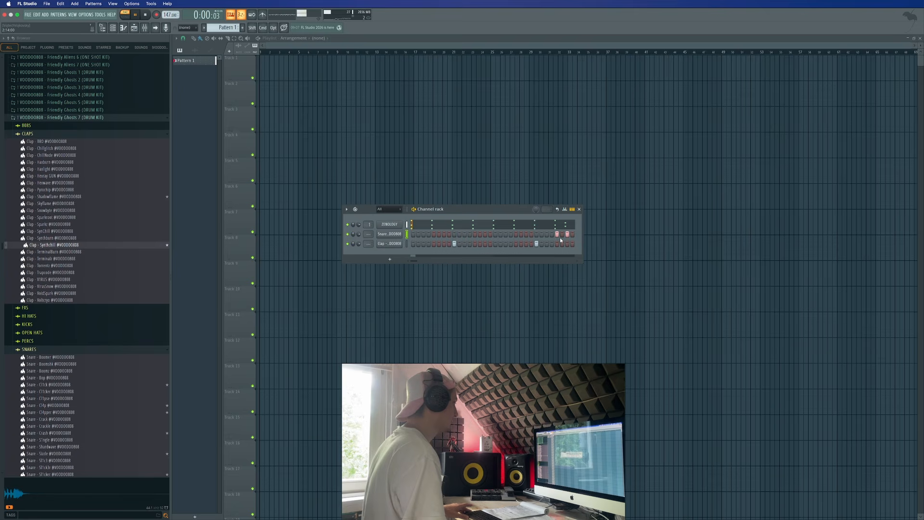
pyautogui.rightClick(558, 236)
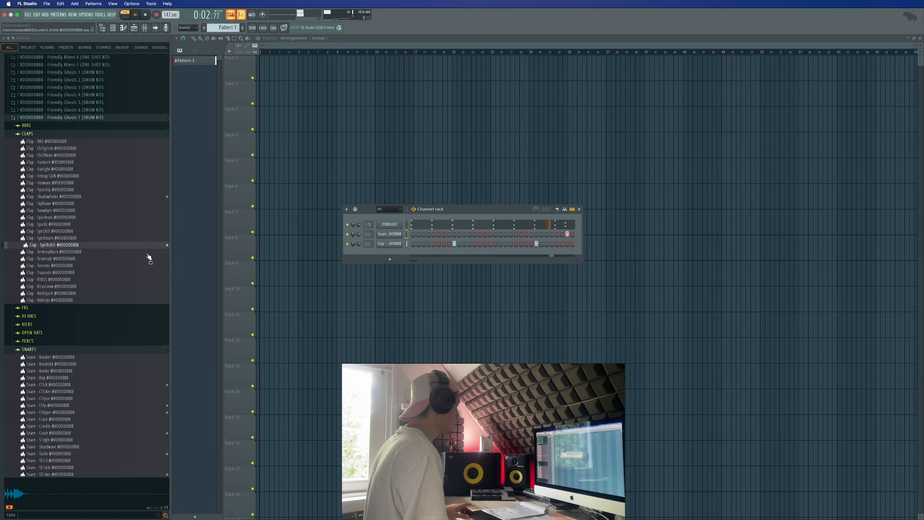
# Step: Audition Clap - VirusSnow and use it to replace the snare channel's sample
pyautogui.click(76, 286)
pyautogui.moveTo(76, 287); pyautogui.dragTo(386, 235)
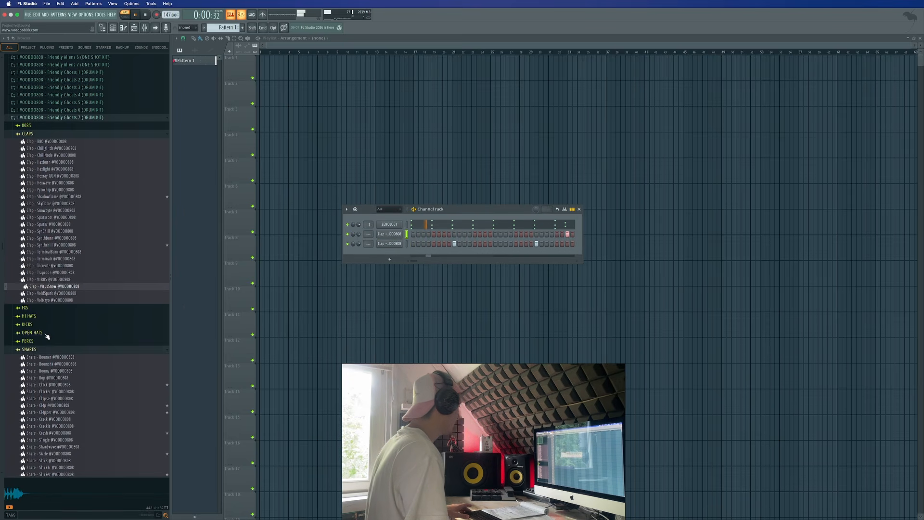
# Step: Load Open Hat - Duskz from the OPEN HATS folder as a new channel and fill it every 8 steps
pyautogui.click(47, 335)
pyautogui.click(98, 395)
pyautogui.click(103, 376)
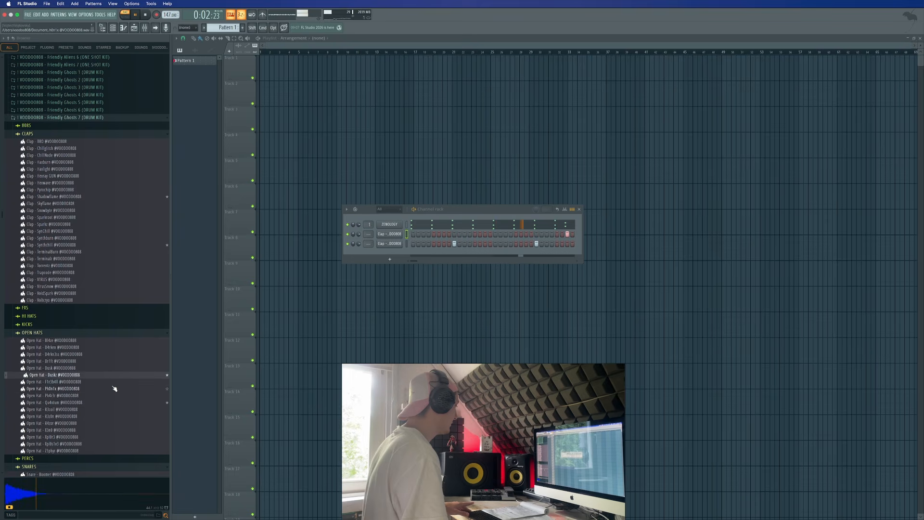
pyautogui.moveTo(114, 380); pyautogui.dragTo(401, 260)
pyautogui.rightClick(402, 251)
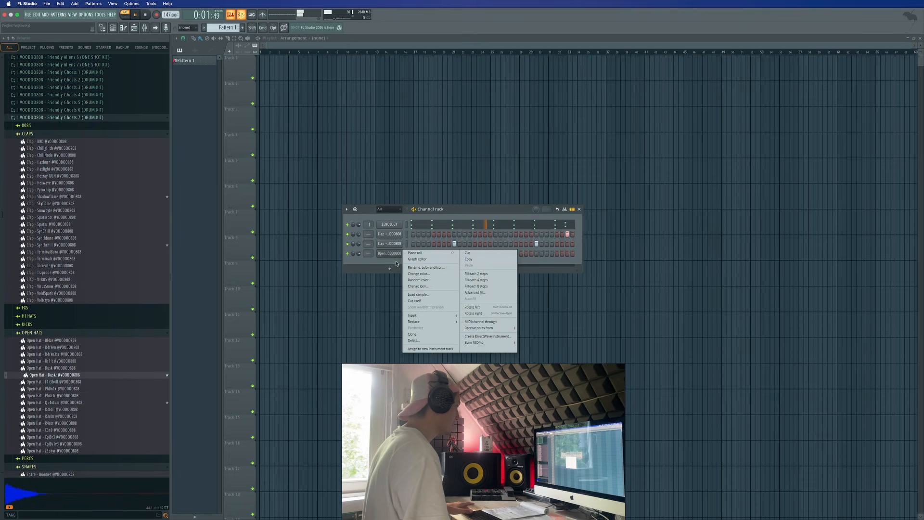
pyautogui.click(476, 285)
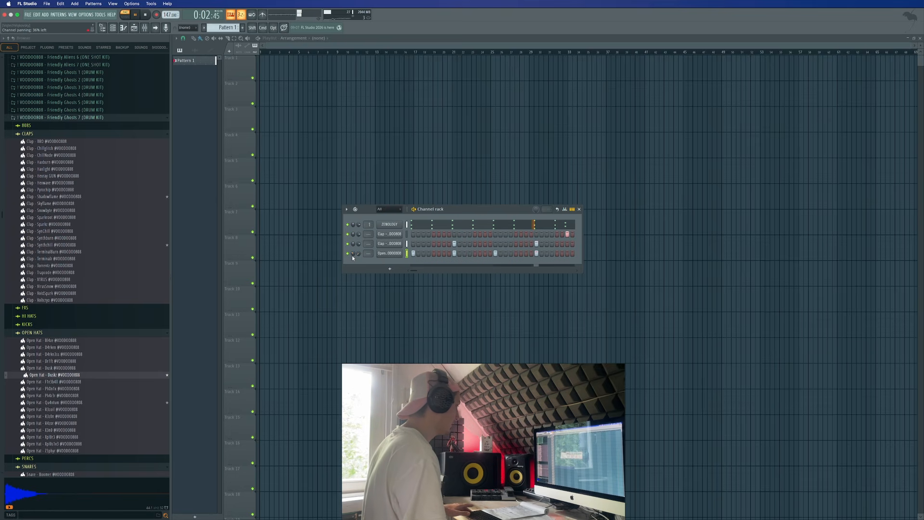
# Step: Audition open hats, load Open Hat - R4zor as a new channel filled every 4 steps, and open its sampler settings
pyautogui.click(110, 418)
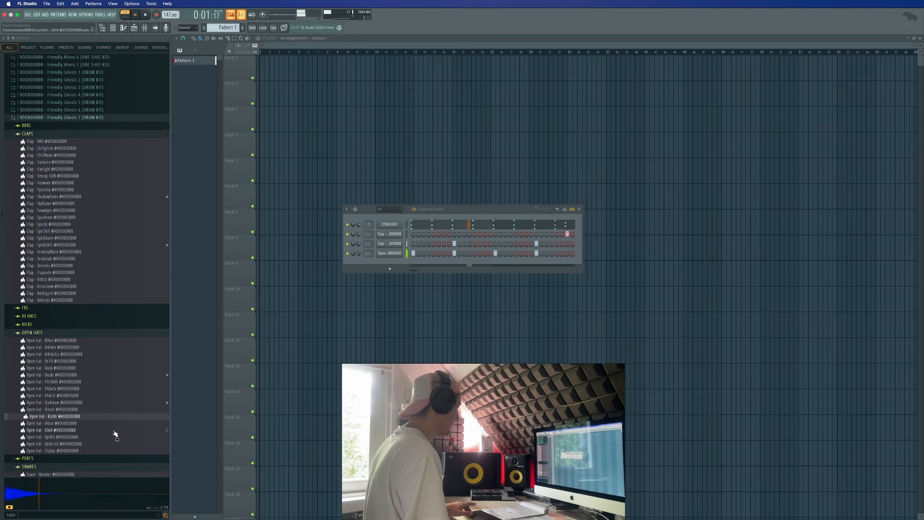
pyautogui.click(114, 430)
pyautogui.click(114, 424)
pyautogui.moveTo(109, 422); pyautogui.dragTo(387, 263)
pyautogui.rightClick(403, 261)
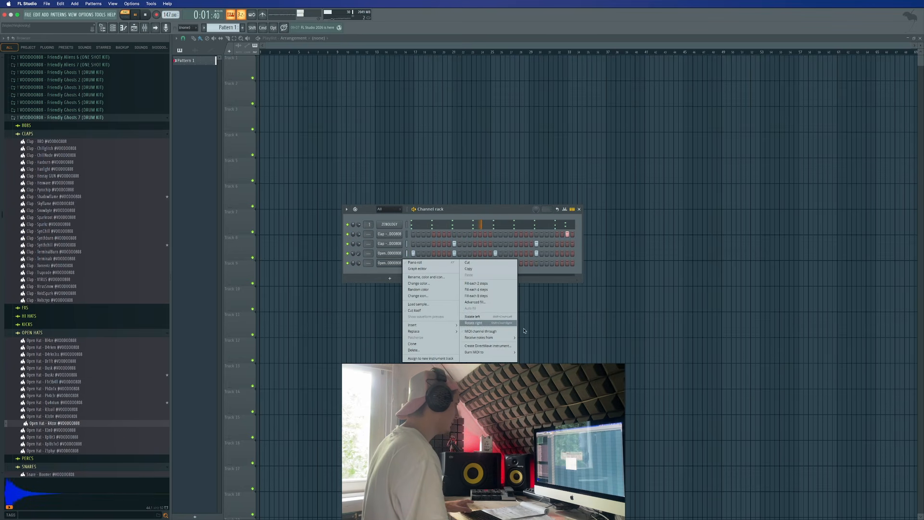
pyautogui.click(496, 291)
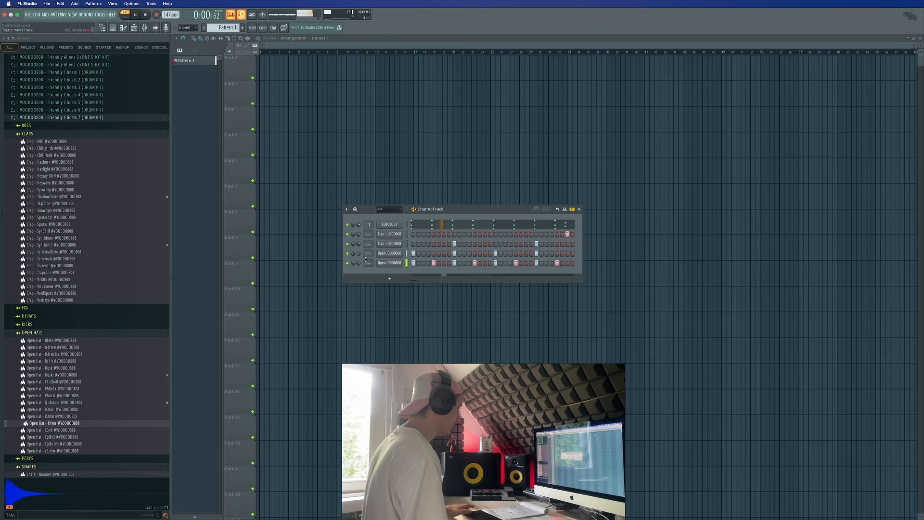
pyautogui.click(387, 264)
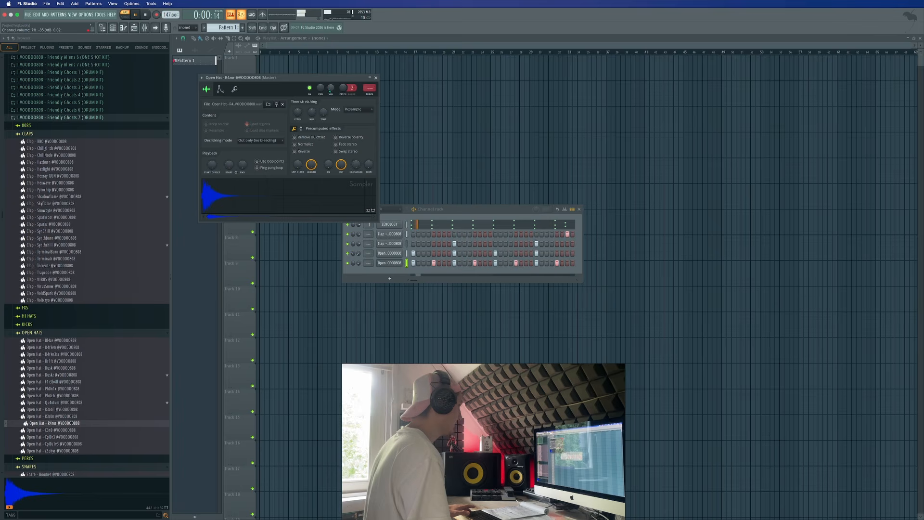
# Step: Load Hi Hat - Ph4nt0m from the HI HATS folder as a new channel, filled every 2 steps with an extra hit on step 26
pyautogui.click(45, 316)
pyautogui.scroll(-5, 97, 316)
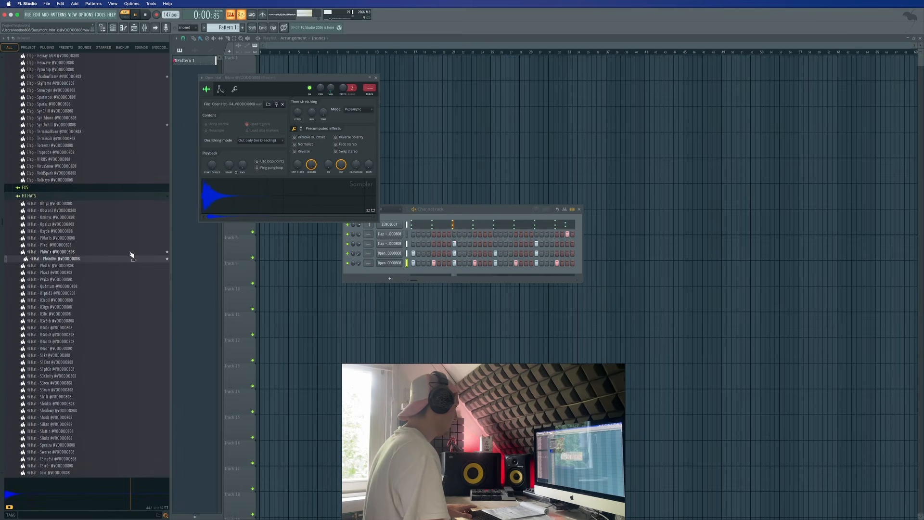
pyautogui.moveTo(129, 260); pyautogui.dragTo(385, 275)
pyautogui.press('space')
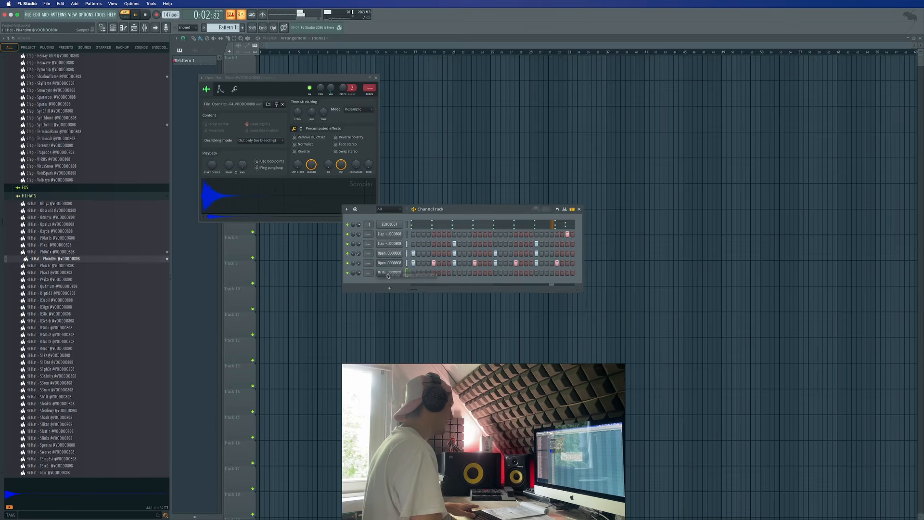
pyautogui.rightClick(390, 272)
pyautogui.click(500, 295)
pyautogui.press('space')
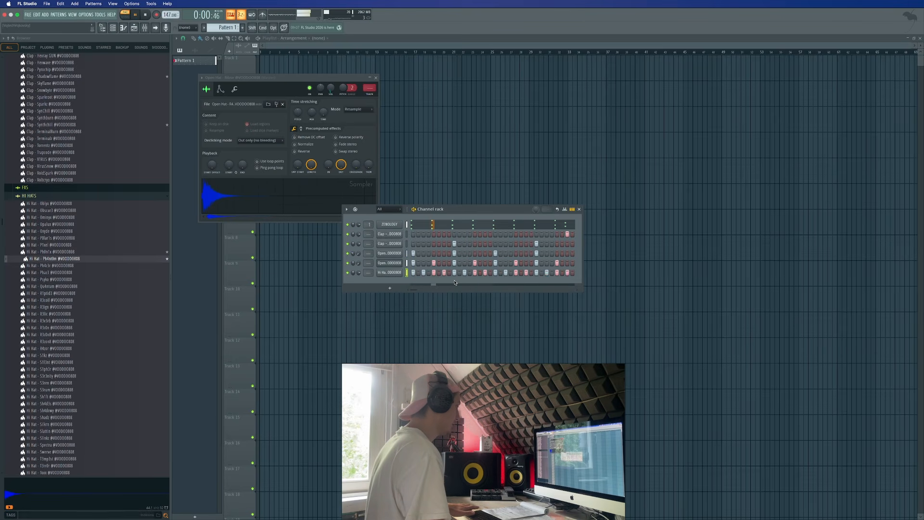
pyautogui.click(562, 273)
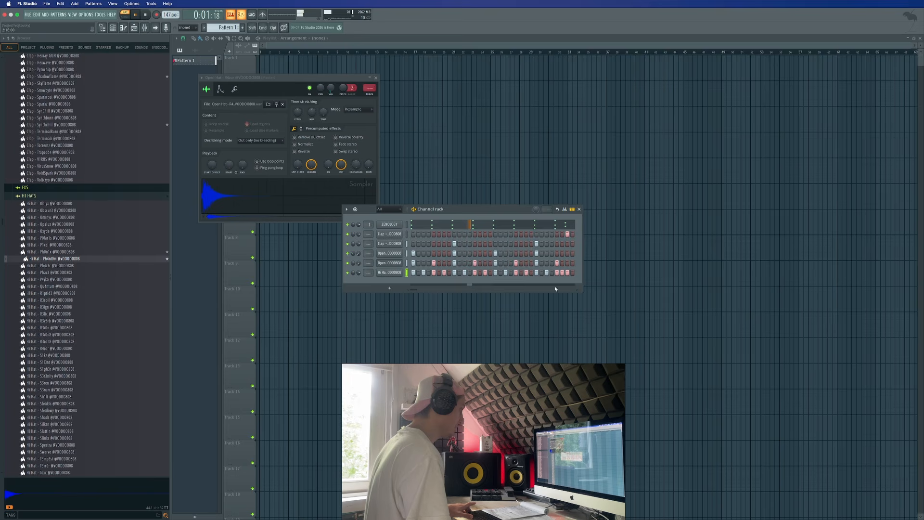
pyautogui.click(542, 273)
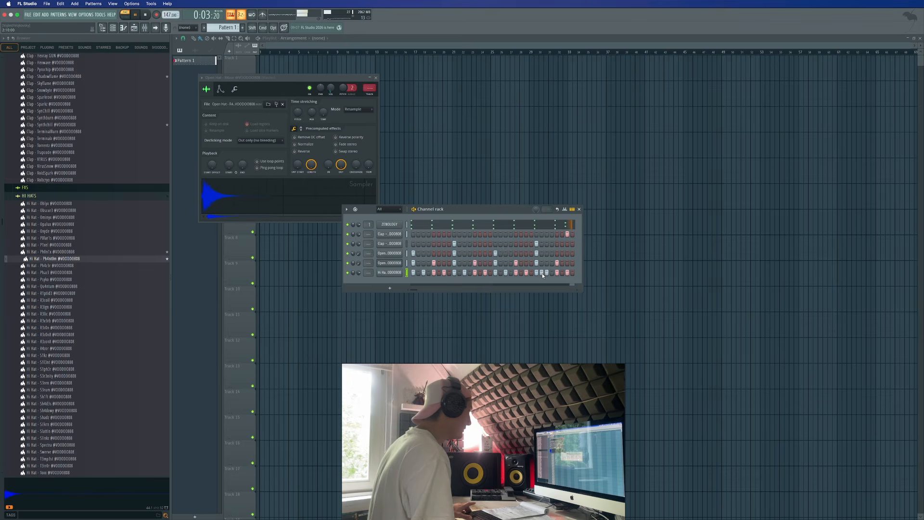
# Step: Check the ZENOLOGY chord notes in the piano roll and return to the channel rack in pattern mode
pyautogui.click(569, 225)
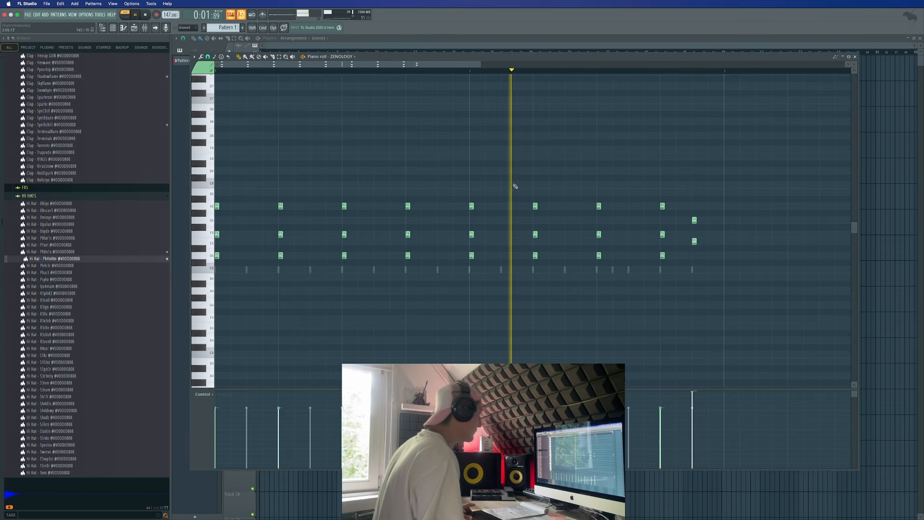
pyautogui.click(355, 54)
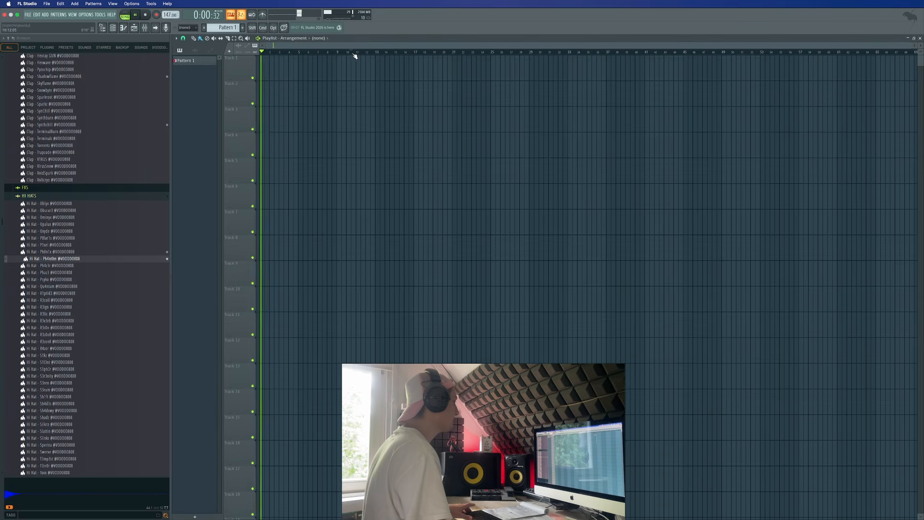
pyautogui.click(125, 15)
pyautogui.click(113, 27)
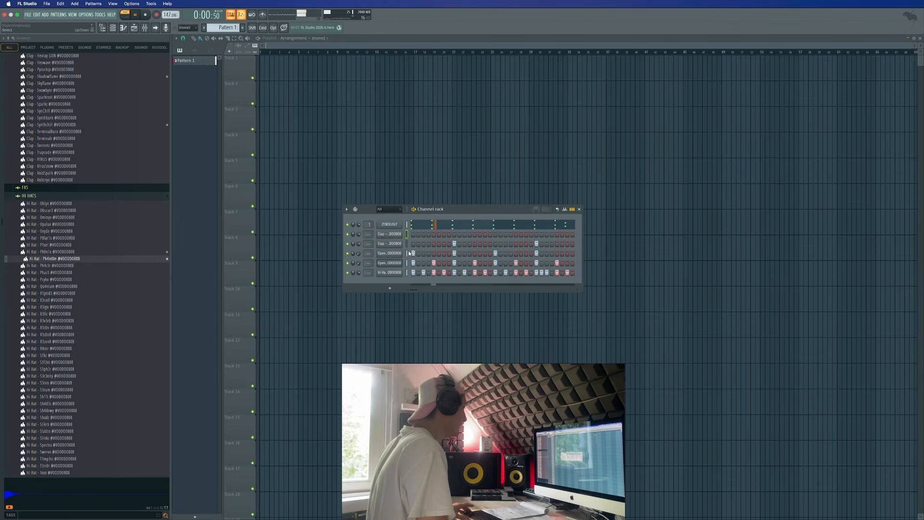
# Step: Clone the ZENOLOGY channel and open the preset browser of the cloned instrument
pyautogui.rightClick(401, 224)
pyautogui.click(420, 300)
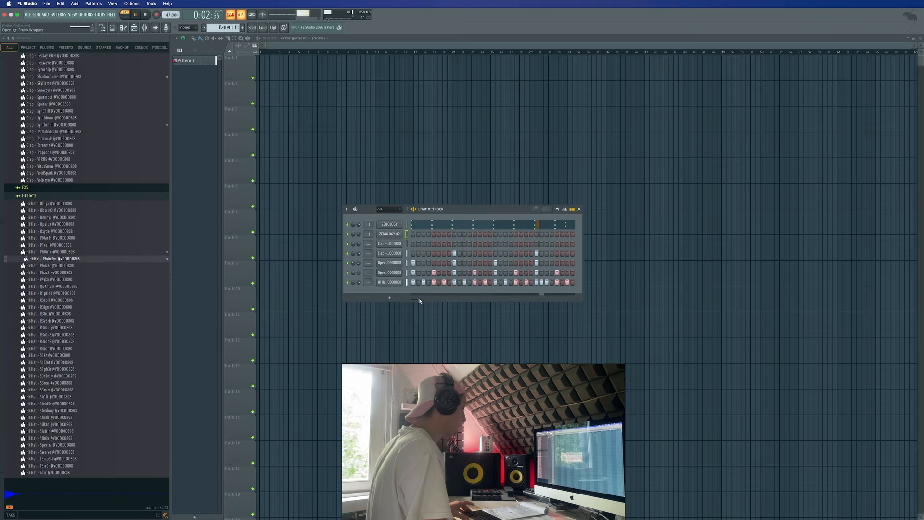
pyautogui.click(393, 235)
pyautogui.moveTo(360, 173); pyautogui.dragTo(479, 103)
pyautogui.click(447, 153)
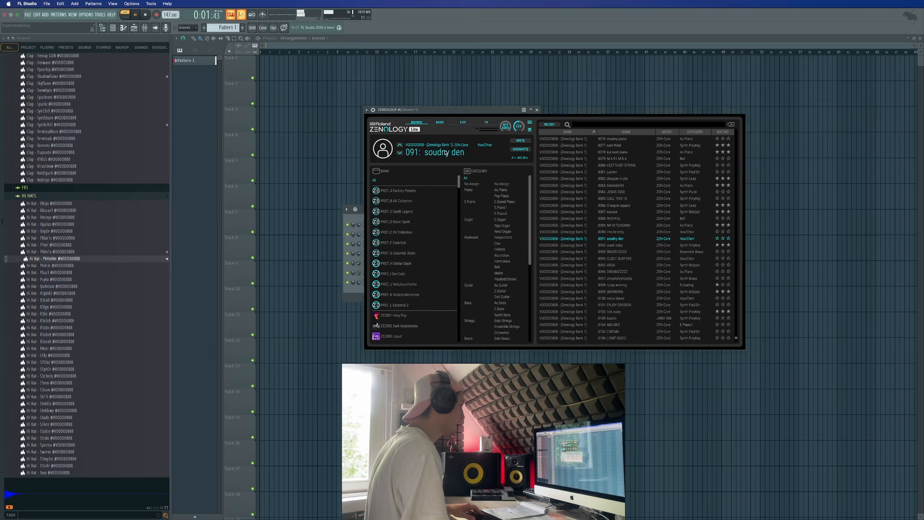
# Step: Audition ZENOLOGY #2 presets including rick rozay, MY KITCHENNN, WISHFUL and CALL THIS 15
pyautogui.click(621, 291)
pyautogui.click(630, 312)
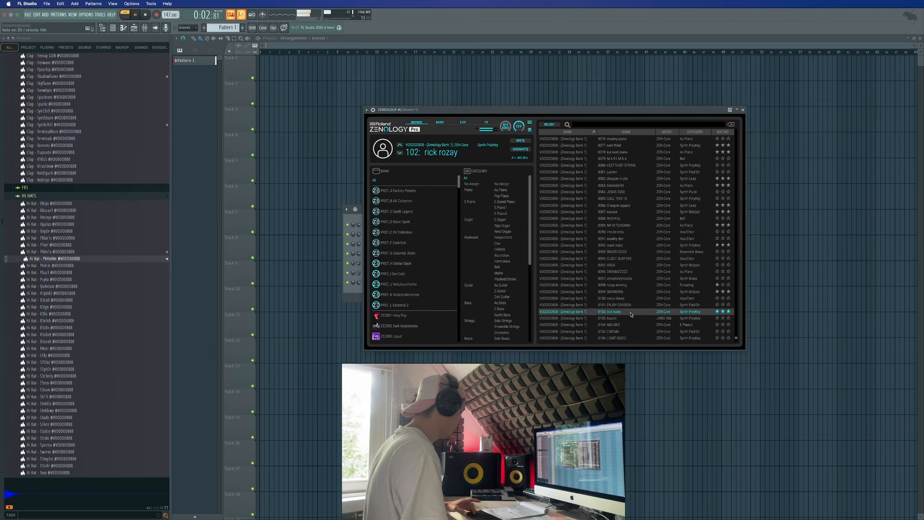
pyautogui.click(621, 225)
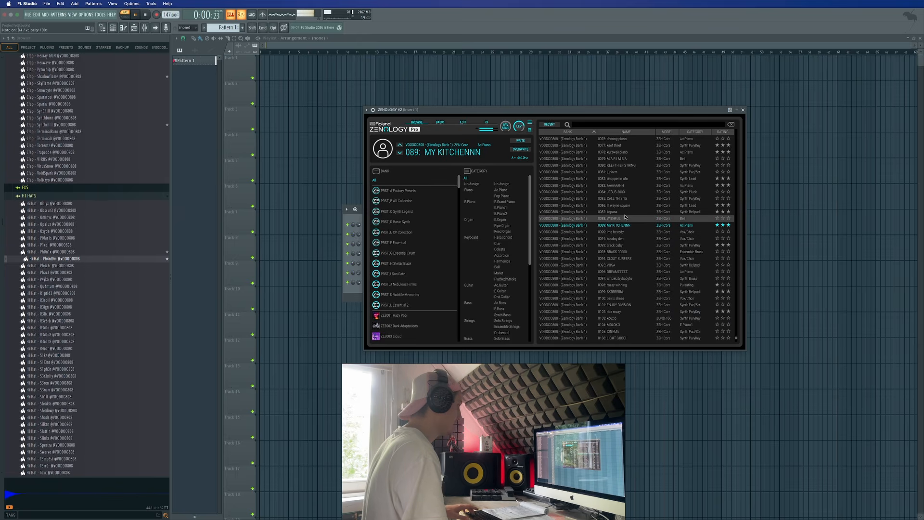
pyautogui.click(624, 217)
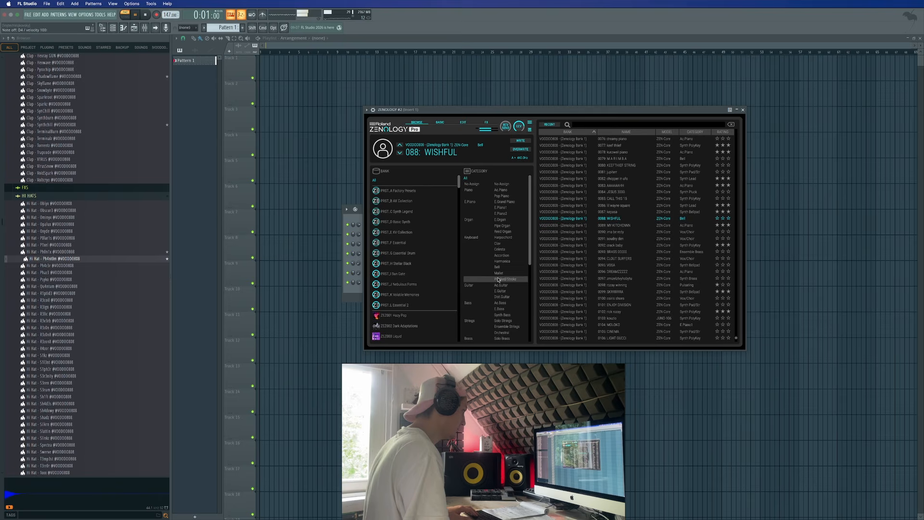
pyautogui.click(645, 198)
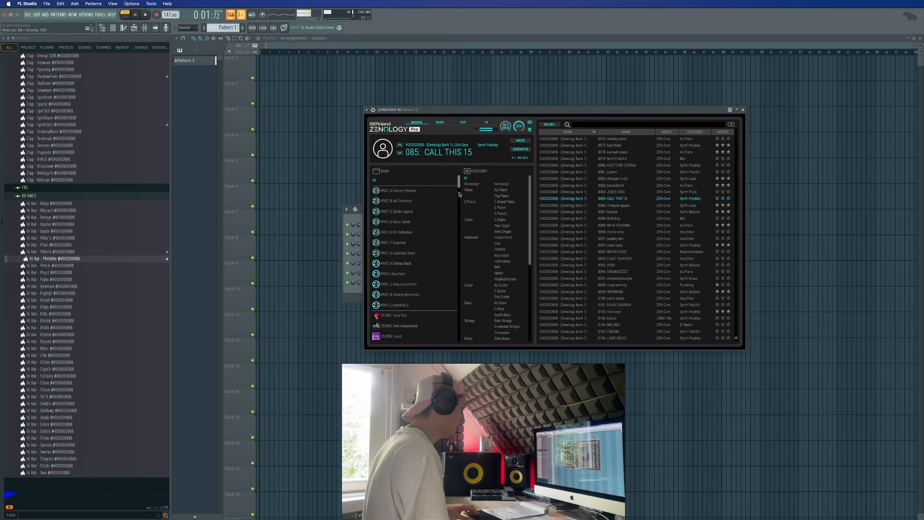
# Step: Choose the BRASSI preset from the VOODOO808 Zenology Bank 1 for ZENOLOGY #2 and adjust the channel's volume
pyautogui.moveTo(459, 183); pyautogui.dragTo(455, 347)
pyautogui.click(415, 326)
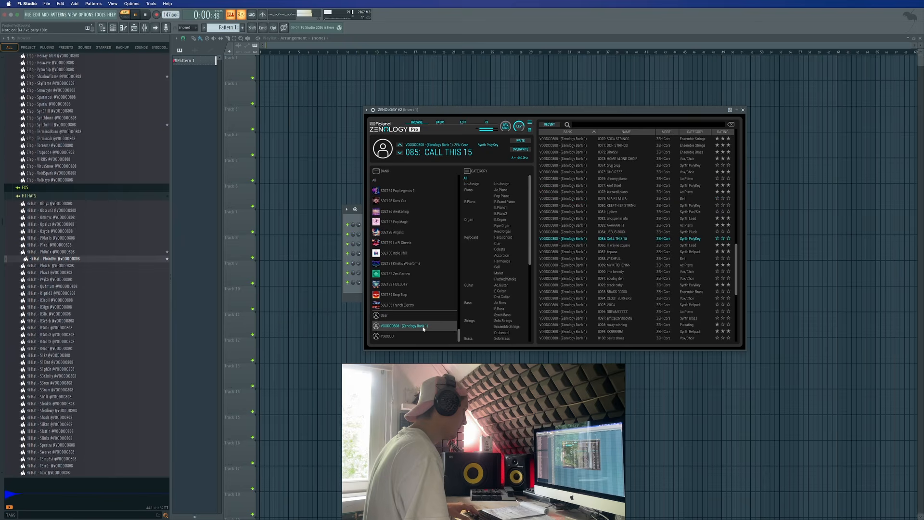
pyautogui.click(614, 278)
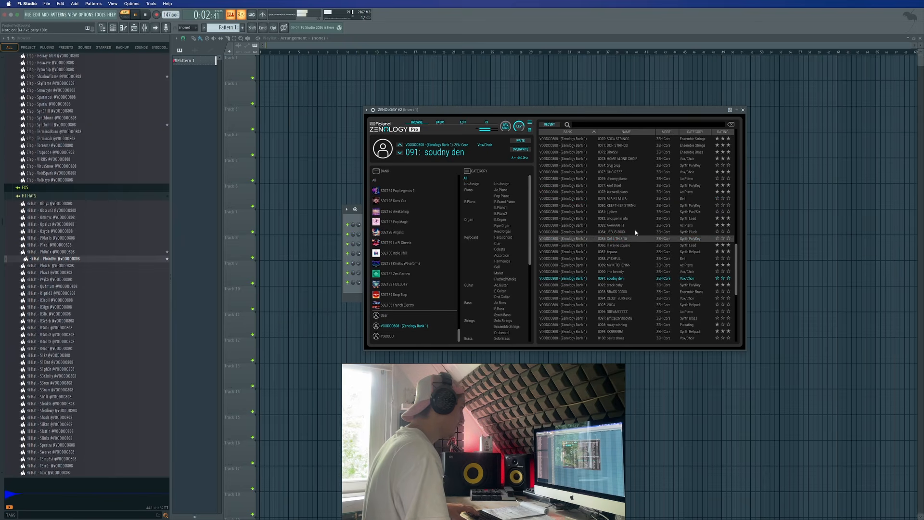
pyautogui.click(650, 165)
pyautogui.click(650, 159)
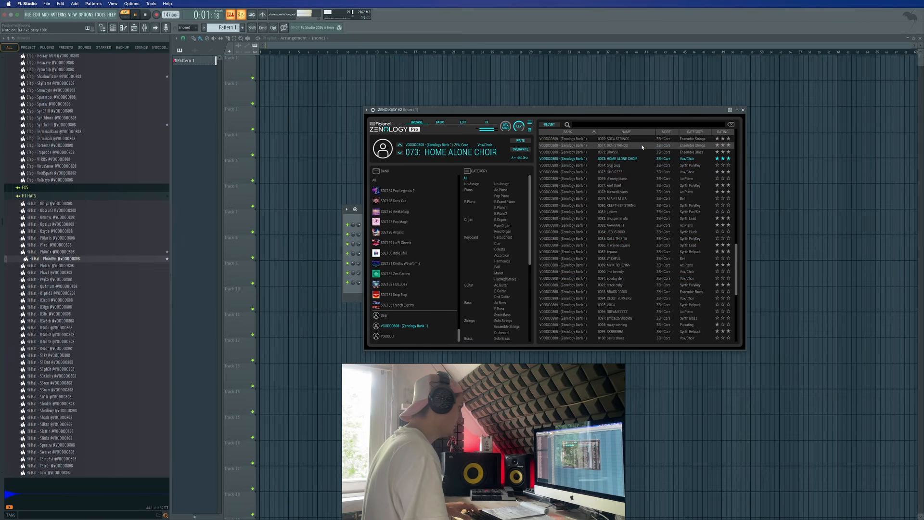
pyautogui.click(642, 152)
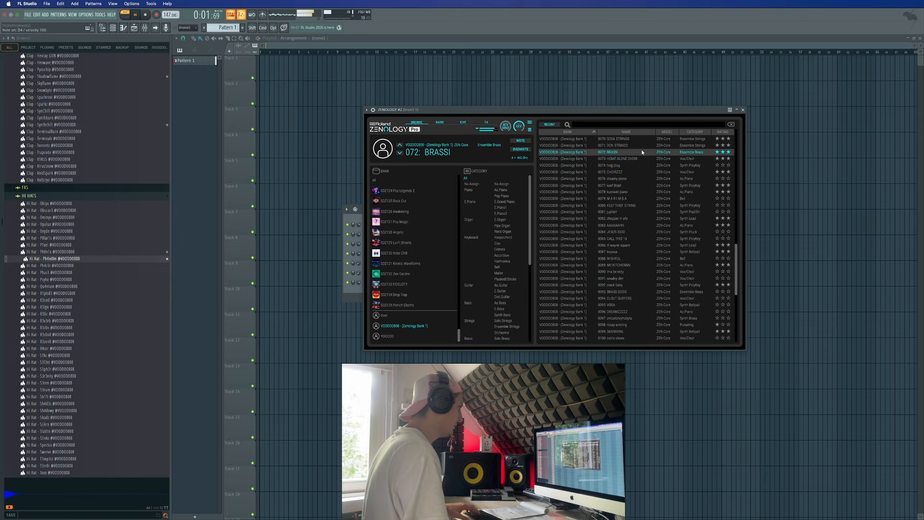
pyautogui.click(744, 110)
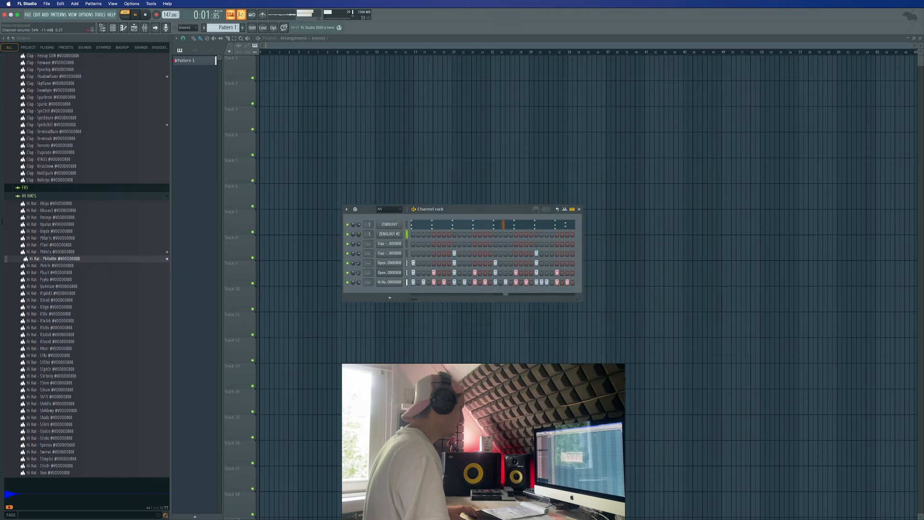
pyautogui.moveTo(359, 235); pyautogui.dragTo(358, 238)
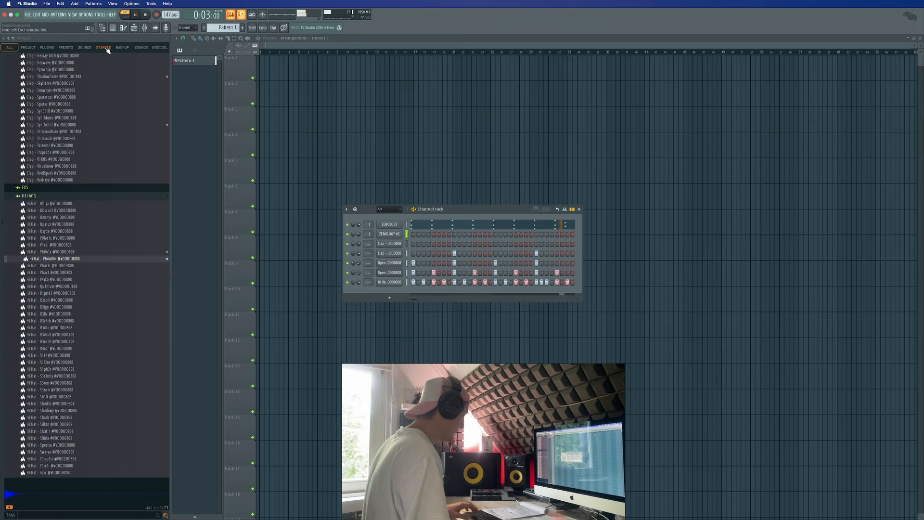
# Step: Draw a D4 note almost two bars long from the pattern's start in the ZENOLOGY #2 piano roll
pyautogui.click(123, 27)
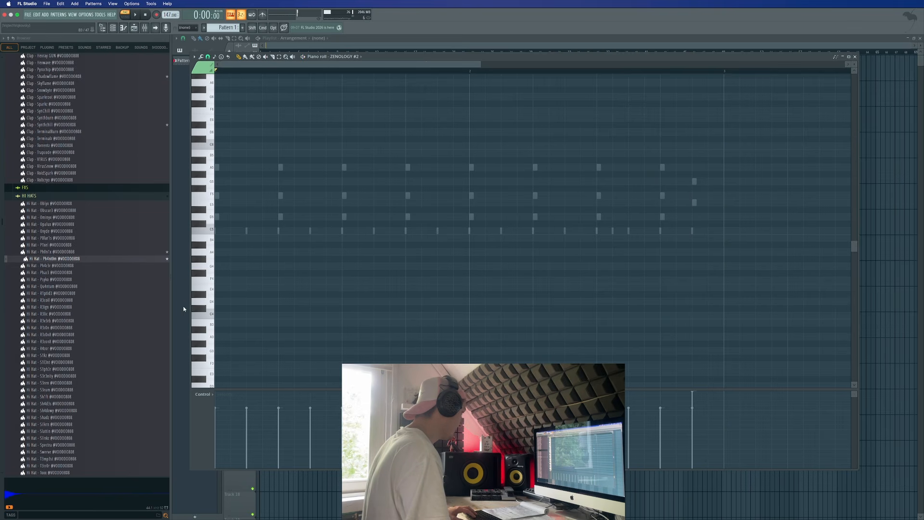
pyautogui.press('space')
pyautogui.moveTo(217, 301); pyautogui.dragTo(715, 331)
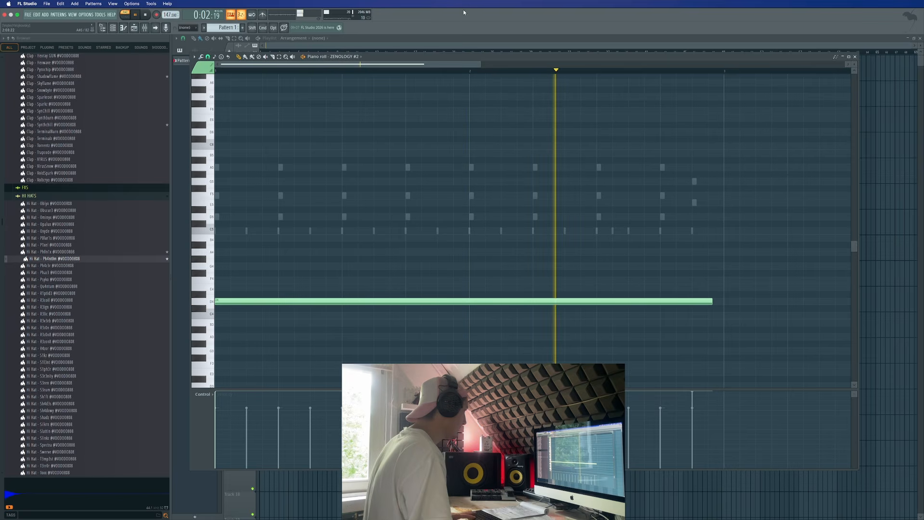
pyautogui.moveTo(479, 64); pyautogui.dragTo(755, 140)
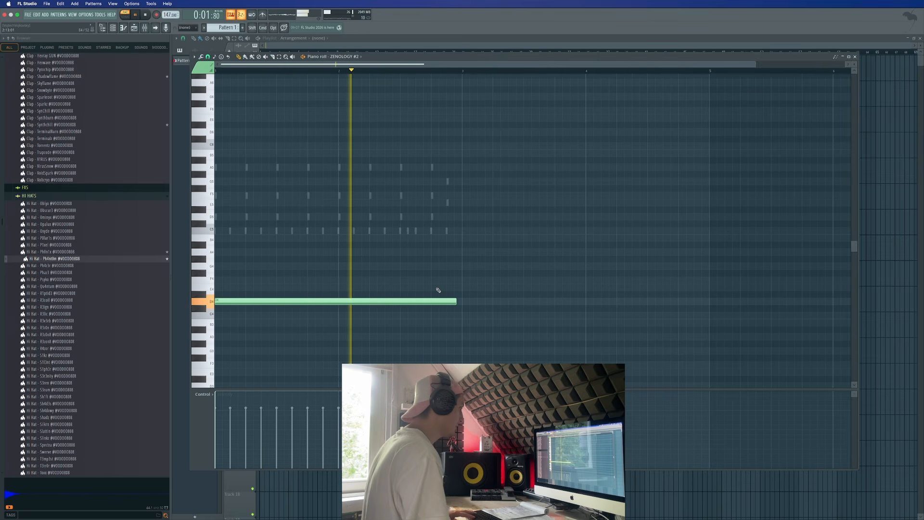
# Step: Continue the ZENOLOGY #2 line with short E4 and F4 notes in bar 3, a long A#4, and an F4 held through most of bar 4
pyautogui.click(464, 288)
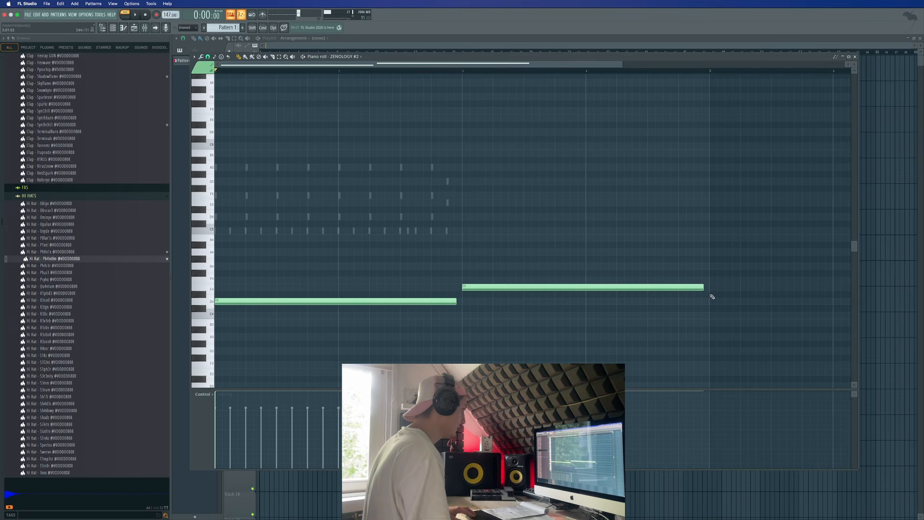
pyautogui.moveTo(703, 287); pyautogui.dragTo(382, 292)
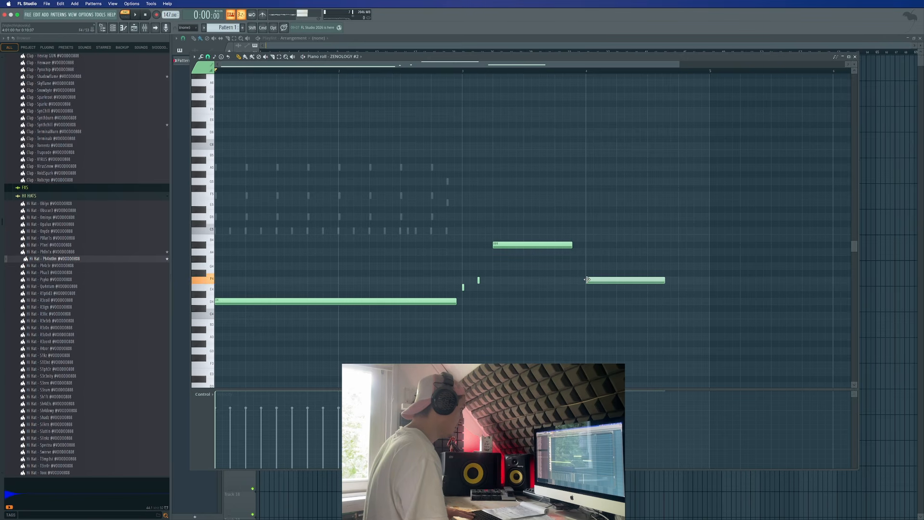
pyautogui.moveTo(666, 280); pyautogui.dragTo(704, 280)
pyautogui.moveTo(572, 245); pyautogui.dragTo(580, 245)
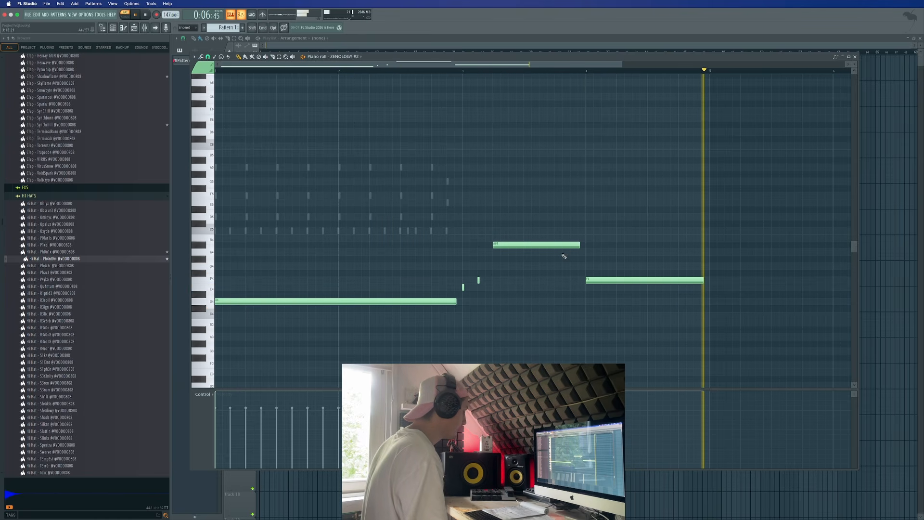
# Step: Duplicate all the ZENOLOGY chord stabs into bars 3 and 4 of the pattern
pyautogui.click(360, 58)
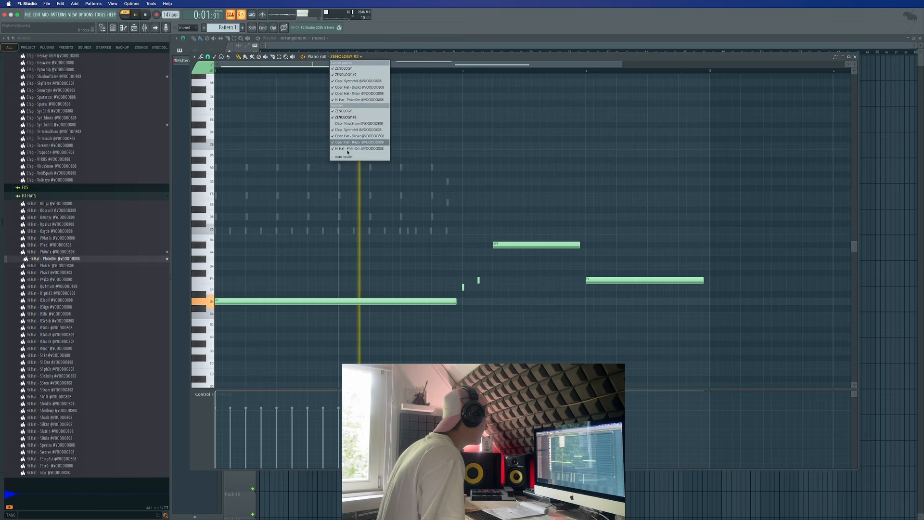
pyautogui.click(351, 112)
pyautogui.hotkey('ctrl', 'a')
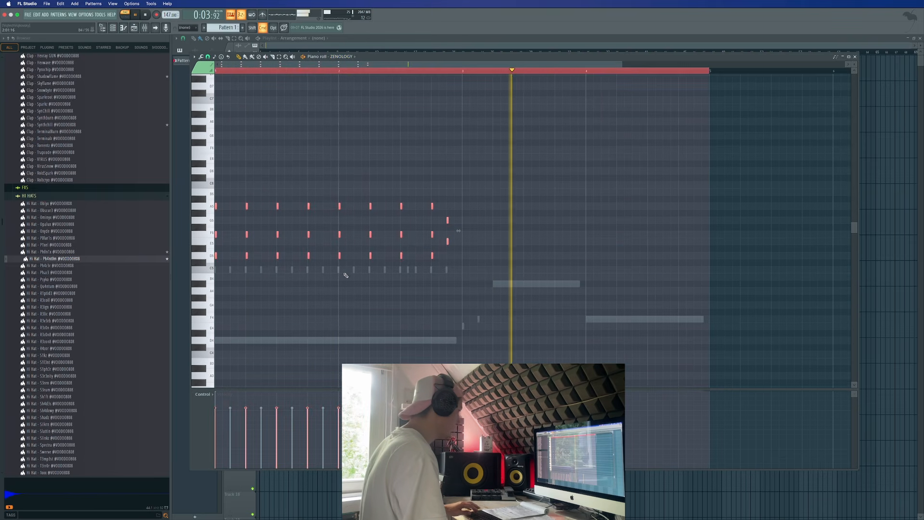
pyautogui.hotkey('ctrl', 'b')
pyautogui.moveTo(571, 276); pyautogui.dragTo(584, 277)
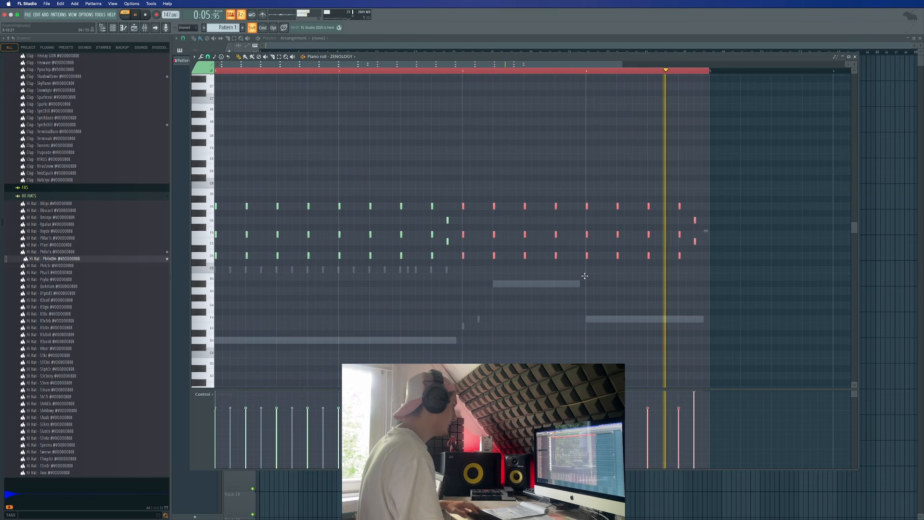
# Step: Close the piano roll and split Pattern 1 by channel into separate patterns
pyautogui.click(128, 28)
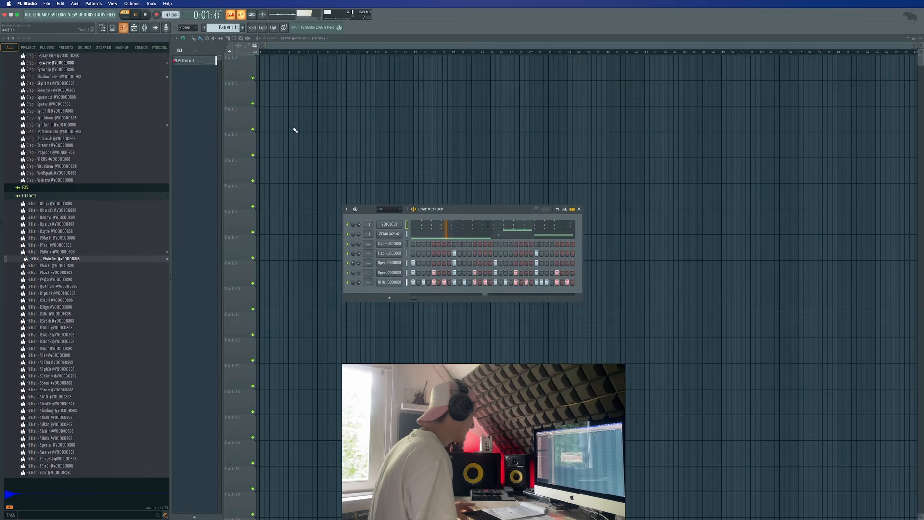
pyautogui.rightClick(213, 67)
pyautogui.click(234, 173)
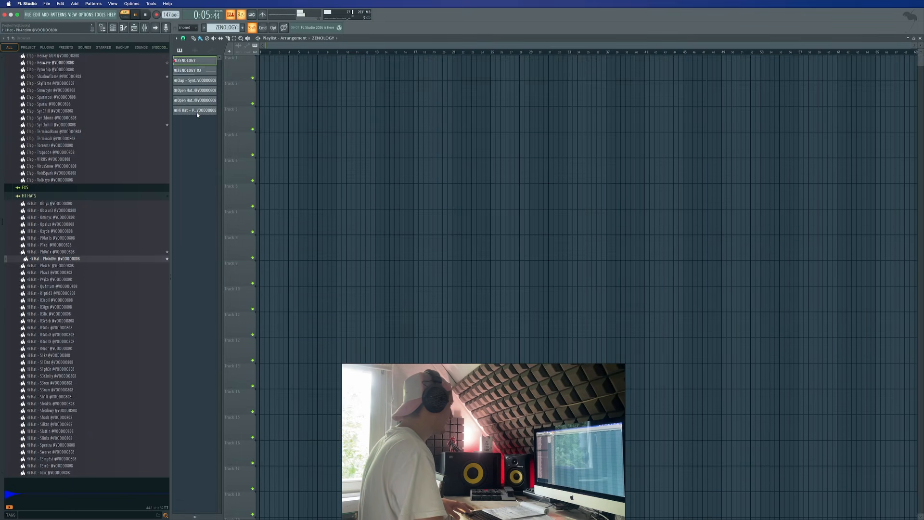
# Step: Place all six split patterns on separate playlist tracks from bar 1 and duplicate them until they fill 16 bars
pyautogui.moveTo(275, 86); pyautogui.dragTo(230, 6)
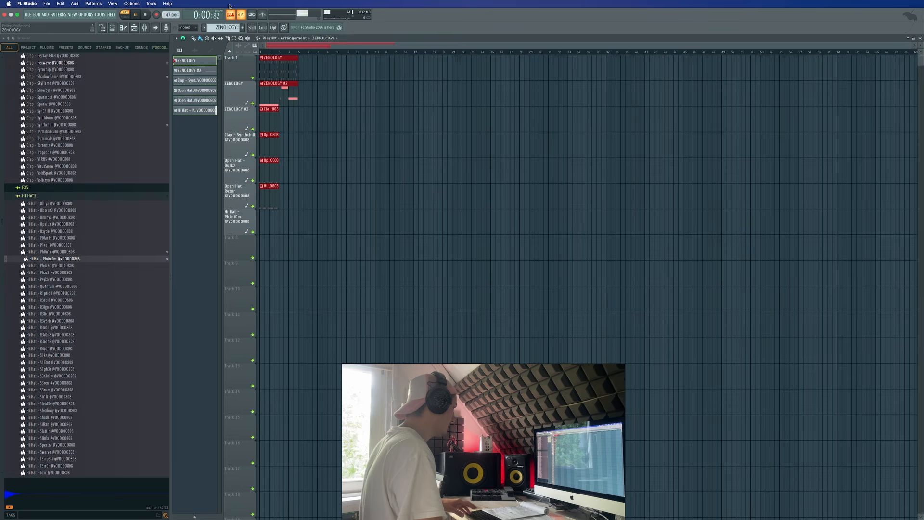
pyautogui.press('super+b')
pyautogui.press('super+a')
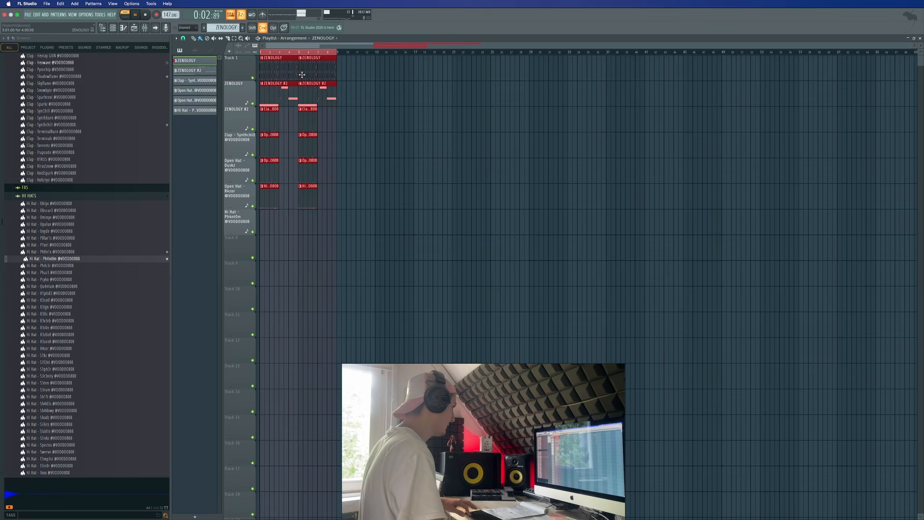
pyautogui.press('super+b')
pyautogui.press('super+a')
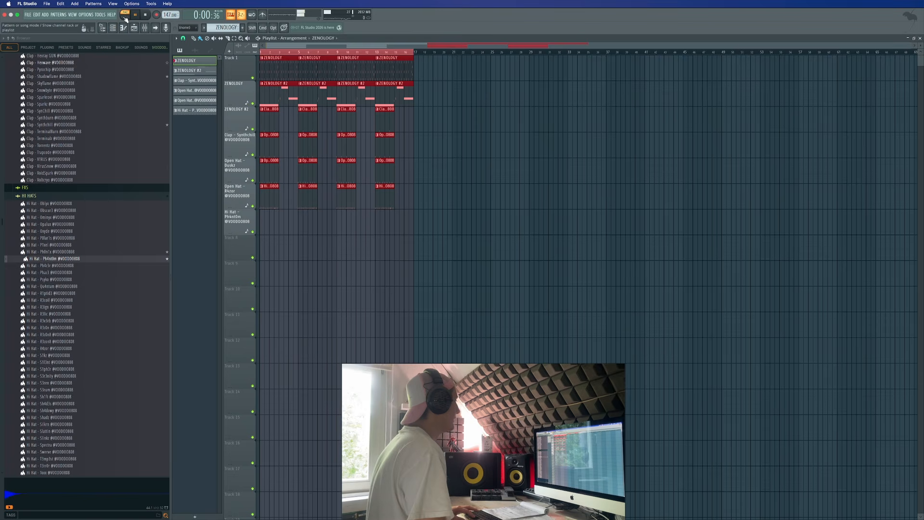
# Step: Copy all the clap, open hat and hi-hat clips two bars over to fill the gaps between them
pyautogui.press('super+d')
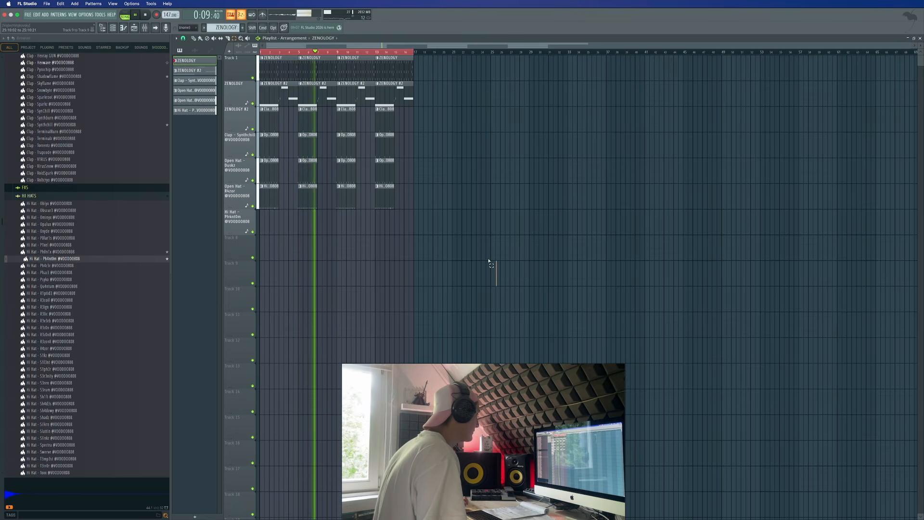
pyautogui.moveTo(489, 264); pyautogui.dragTo(183, 102)
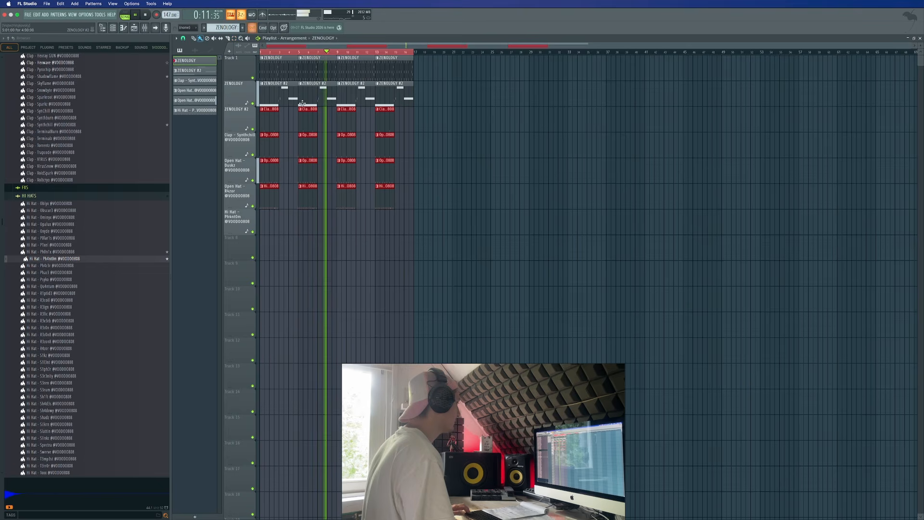
pyautogui.moveTo(311, 130); pyautogui.dragTo(330, 130)
# Step: Lengthen the short E4 and F4 notes in bar 3 of the ZENOLOGY #2 pattern, with grid snapping set to none
pyautogui.doubleClick(318, 90)
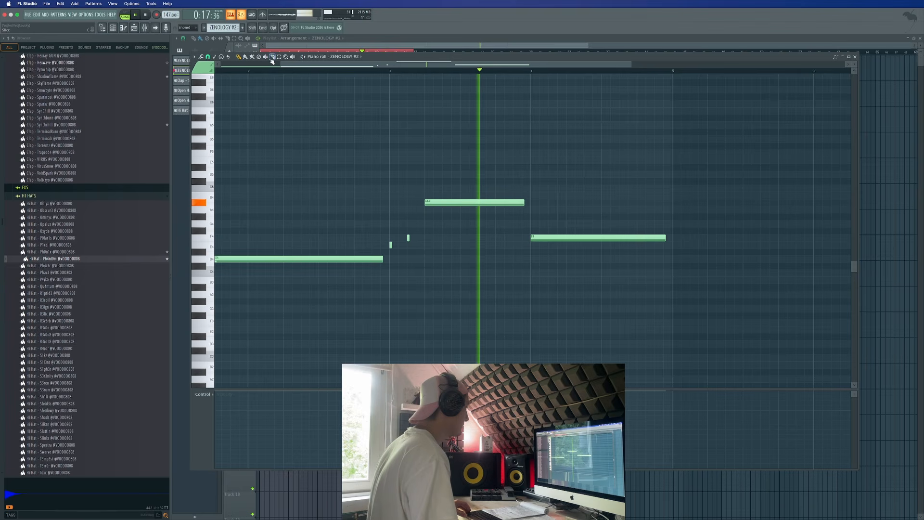
pyautogui.moveTo(460, 305); pyautogui.dragTo(388, 235)
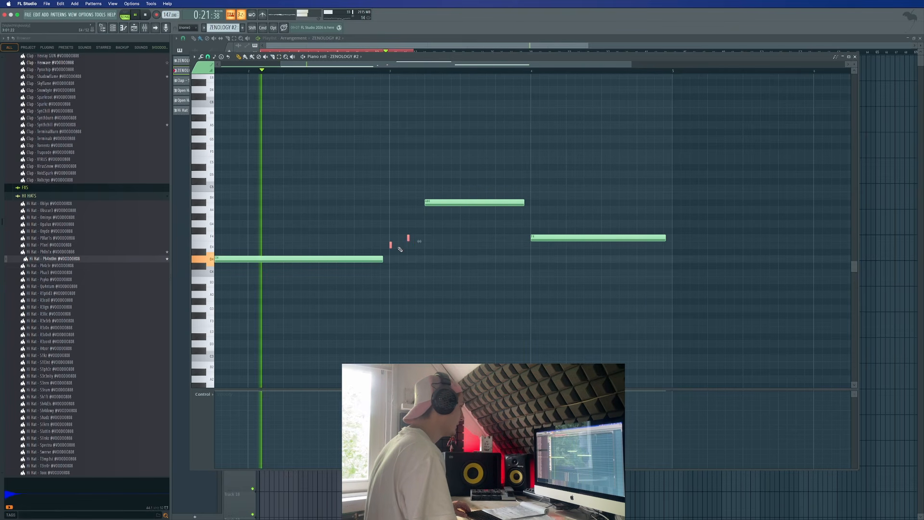
pyautogui.press('super+d')
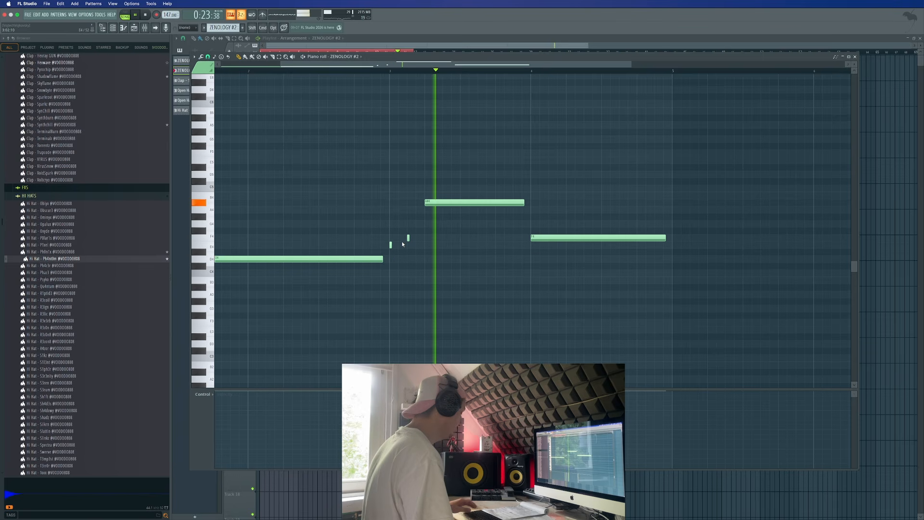
pyautogui.moveTo(384, 253); pyautogui.dragTo(419, 238)
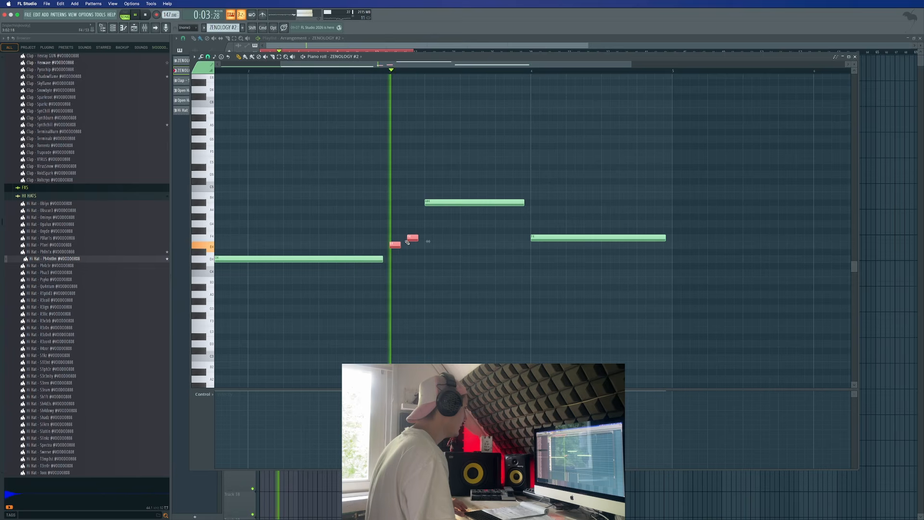
pyautogui.click(208, 57)
pyautogui.click(216, 88)
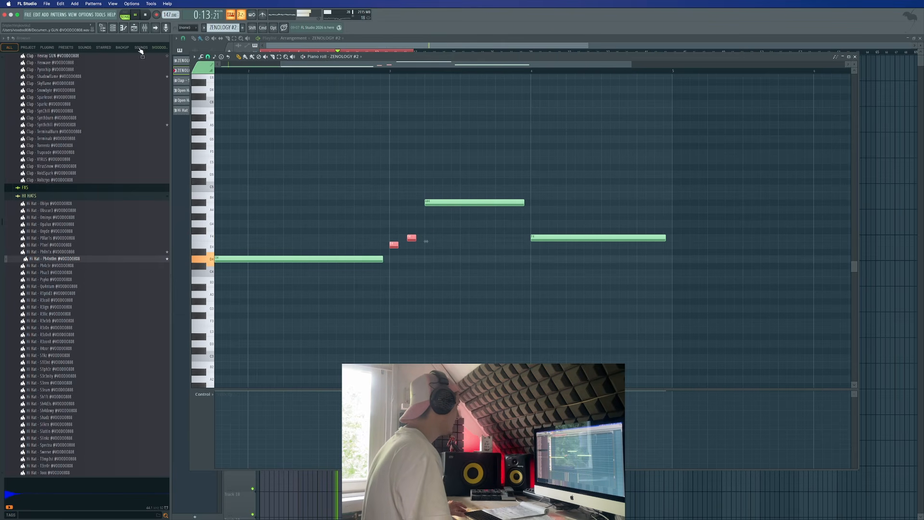
# Step: Add the "best bell (perc)" sample from the VOODOO808.COM folder to the channel rack as a new channel
pyautogui.click(114, 30)
pyautogui.click(93, 132)
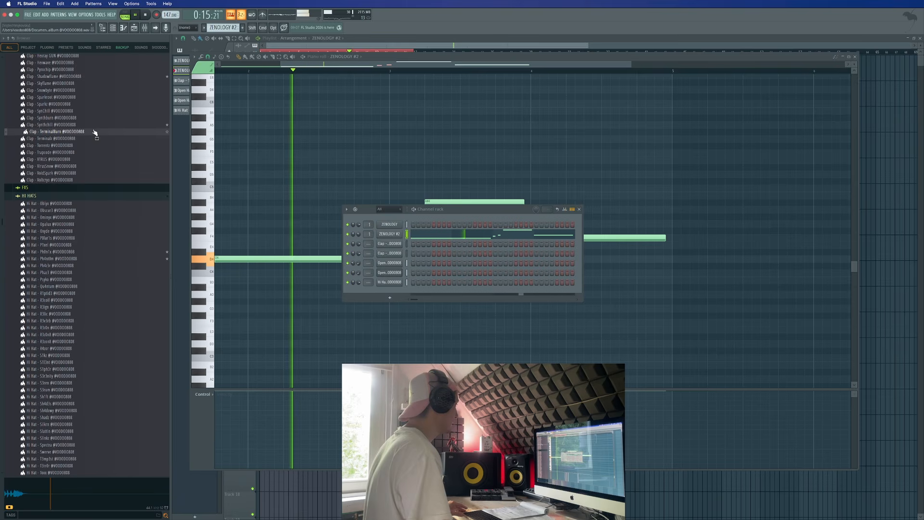
pyautogui.click(74, 153)
pyautogui.click(8, 39)
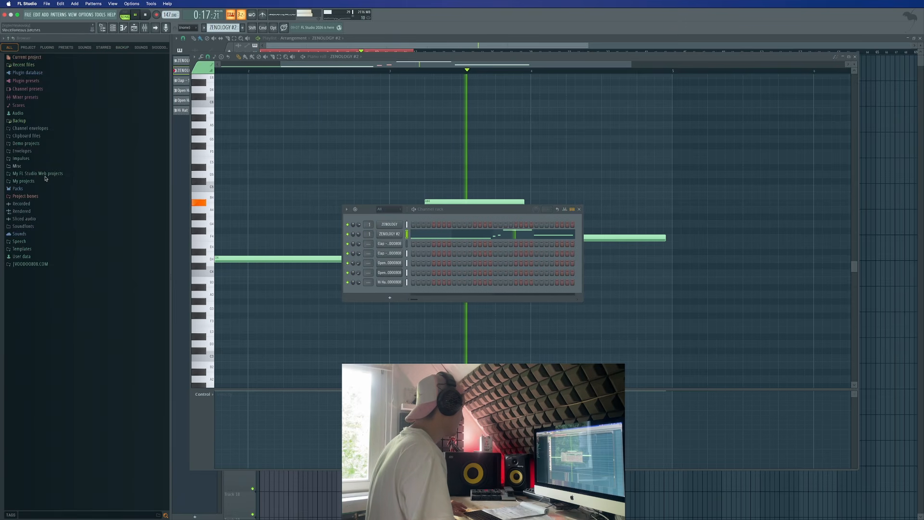
pyautogui.click(68, 264)
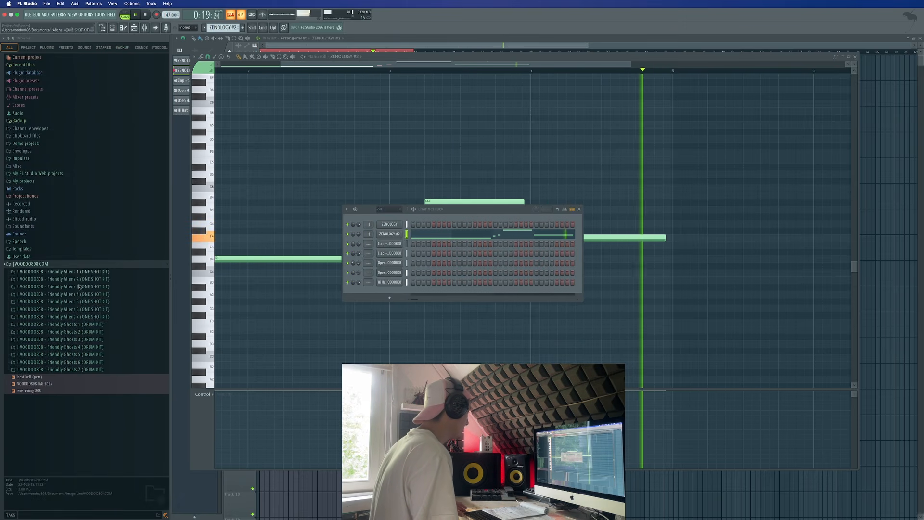
pyautogui.moveTo(101, 377); pyautogui.dragTo(420, 298)
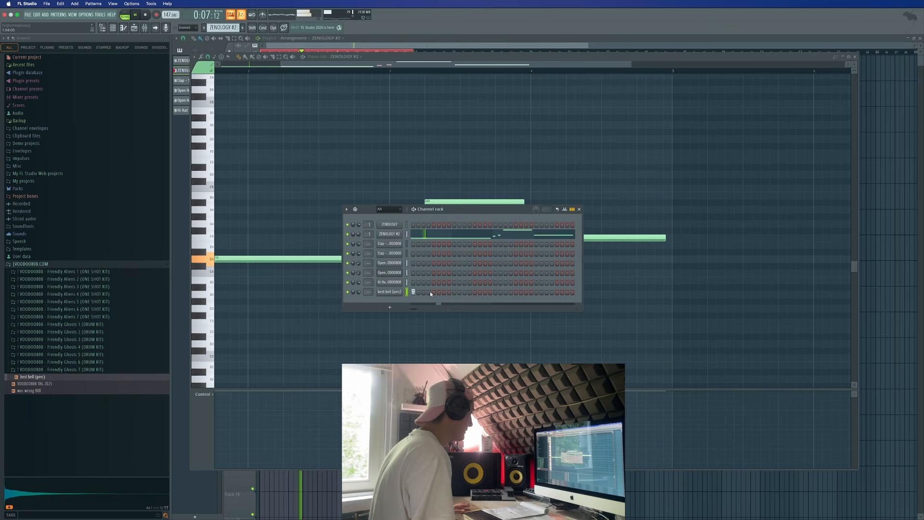
# Step: Add short best bell notes at F4 on the start of bar 3 and C#5 halfway through bar 4
pyautogui.click(124, 28)
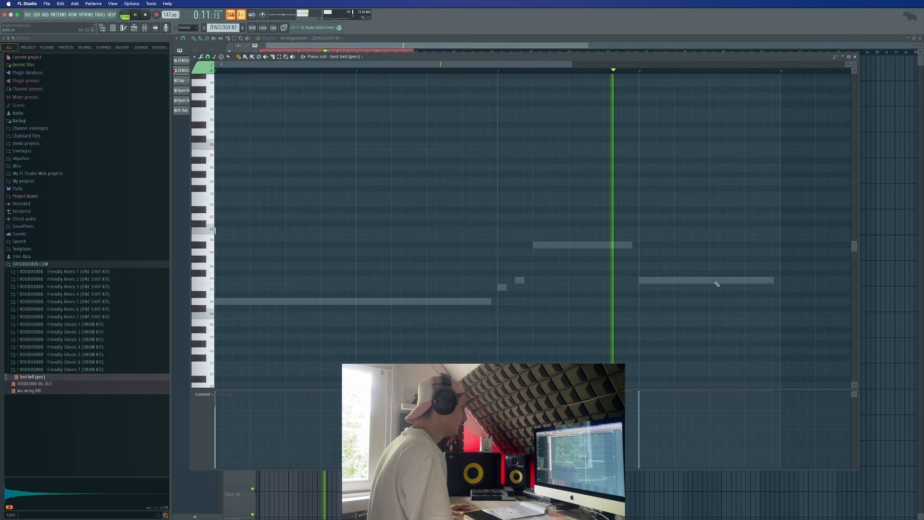
pyautogui.moveTo(719, 280); pyautogui.dragTo(715, 281)
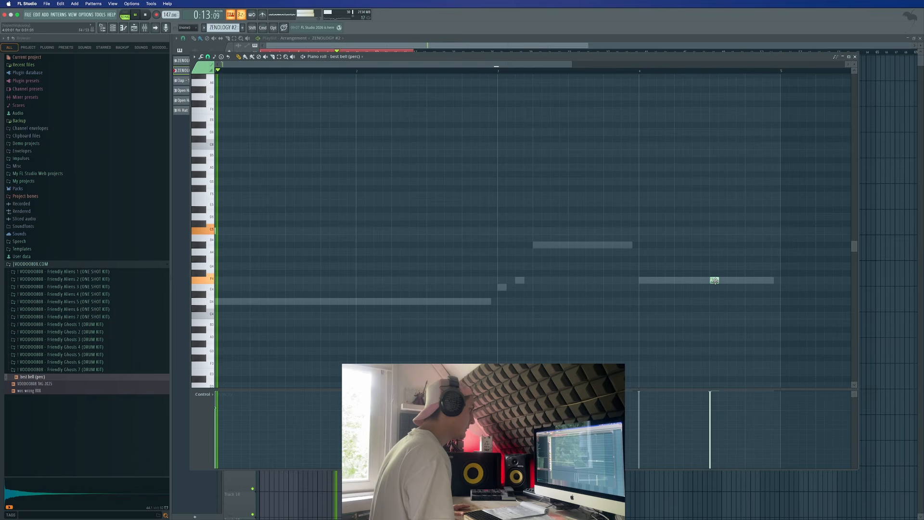
pyautogui.rightClick(715, 281)
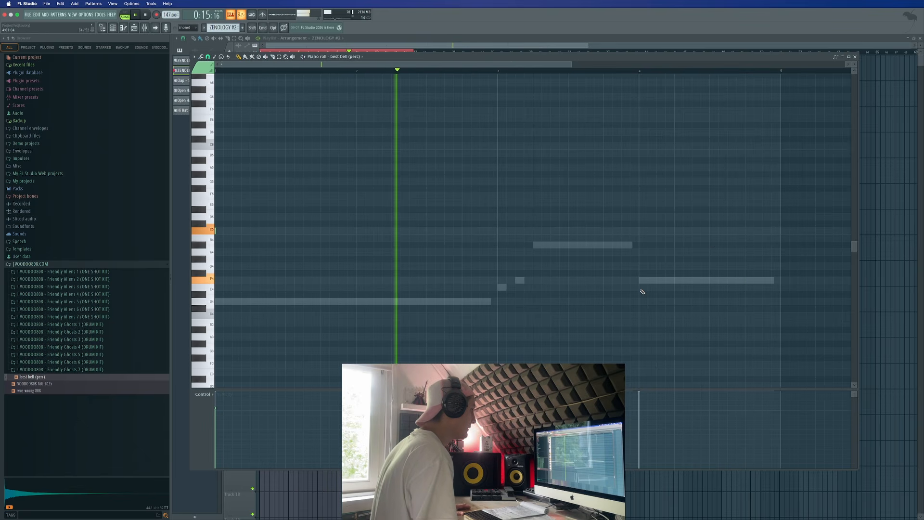
pyautogui.click(502, 280)
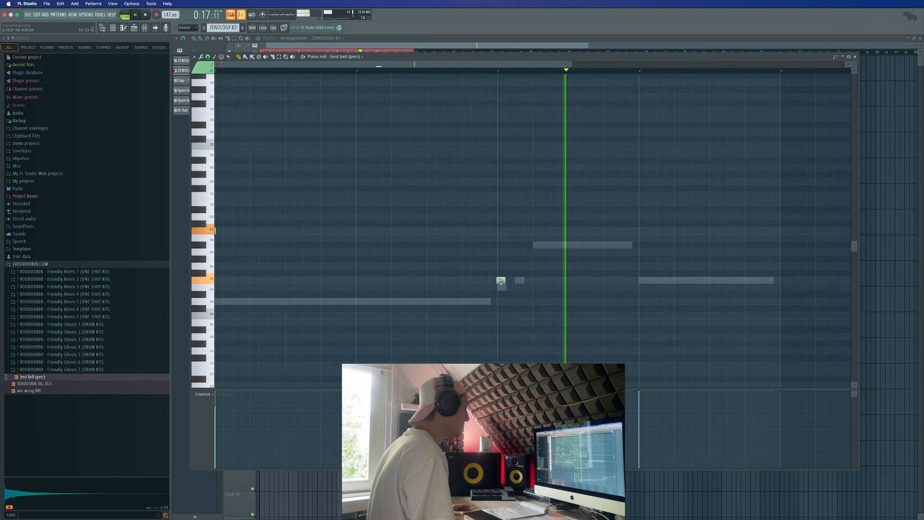
pyautogui.click(711, 203)
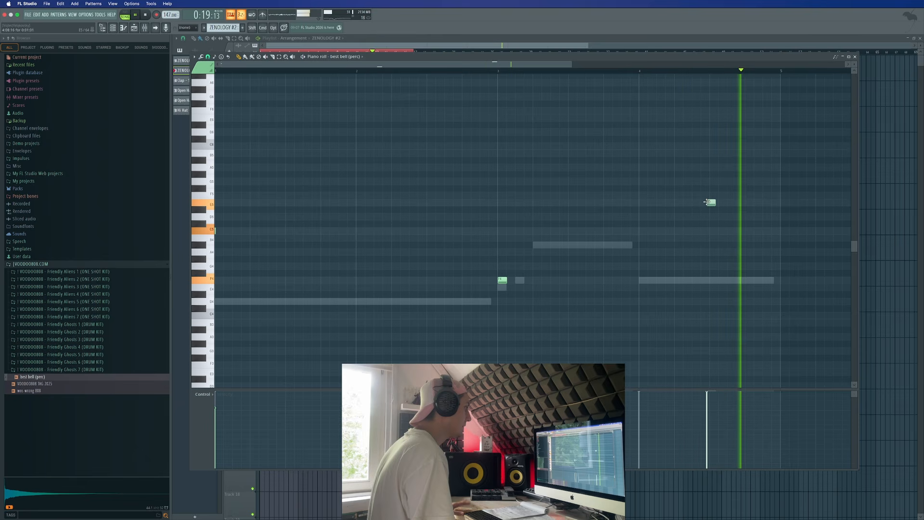
pyautogui.press('space')
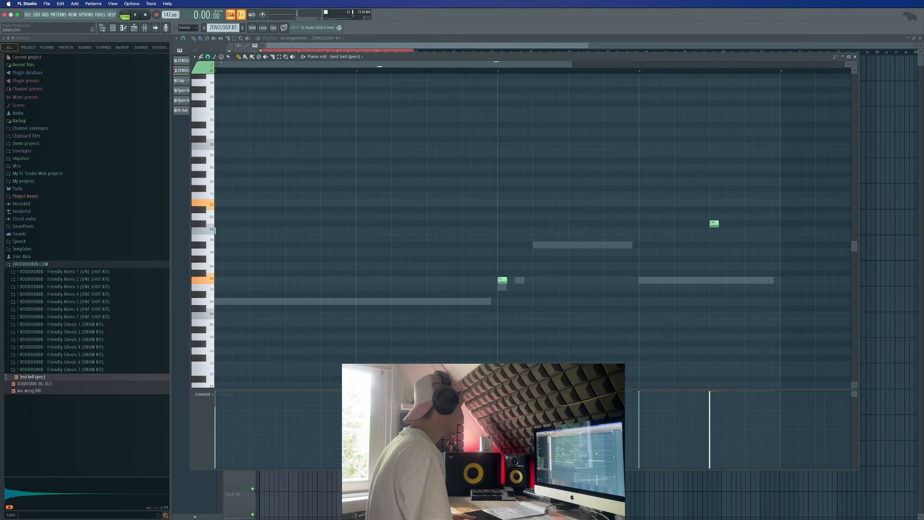
pyautogui.click(208, 57)
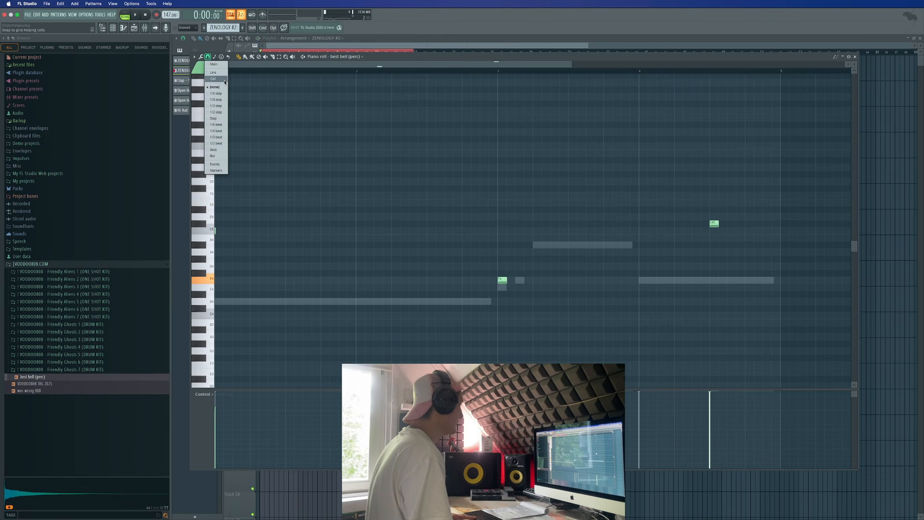
# Step: Add the "was wrong 808" sample as a new channel and raise the Insert 1 mixer volume to 119%
pyautogui.click(115, 29)
pyautogui.click(66, 391)
pyautogui.moveTo(379, 314); pyautogui.dragTo(390, 307)
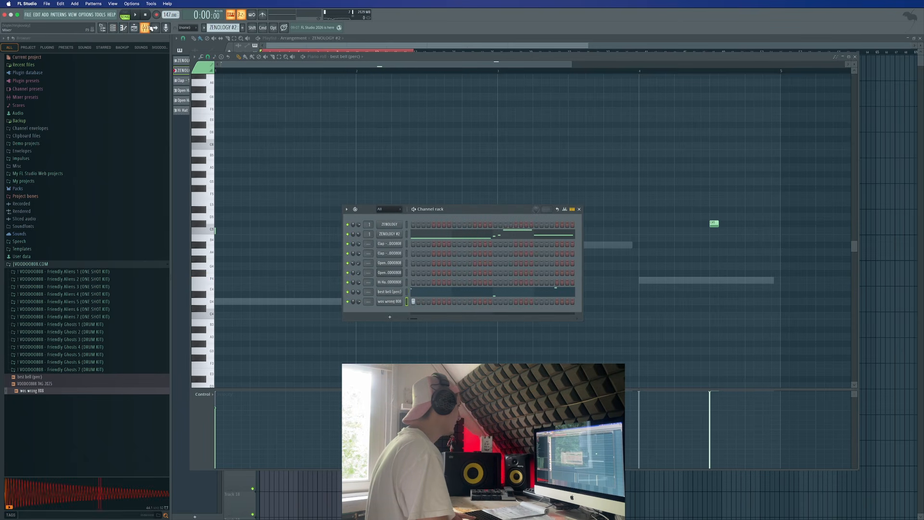
pyautogui.click(149, 27)
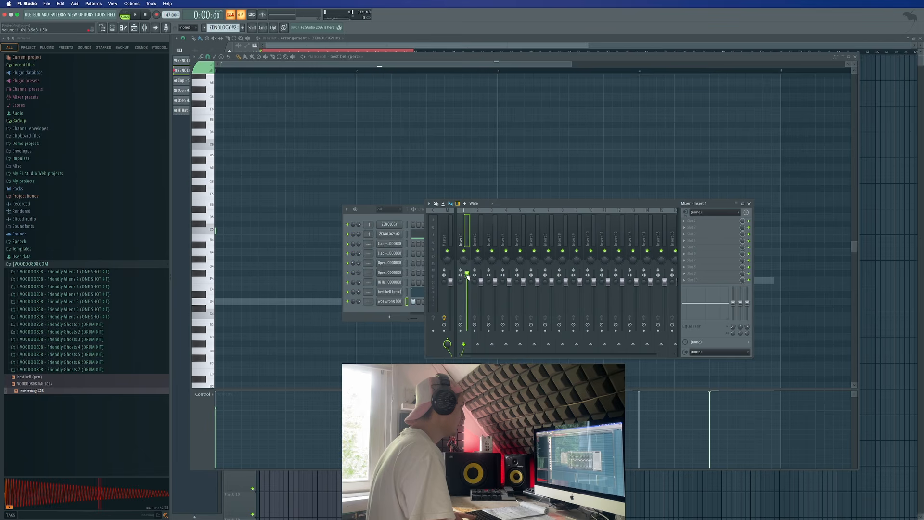
pyautogui.press('space')
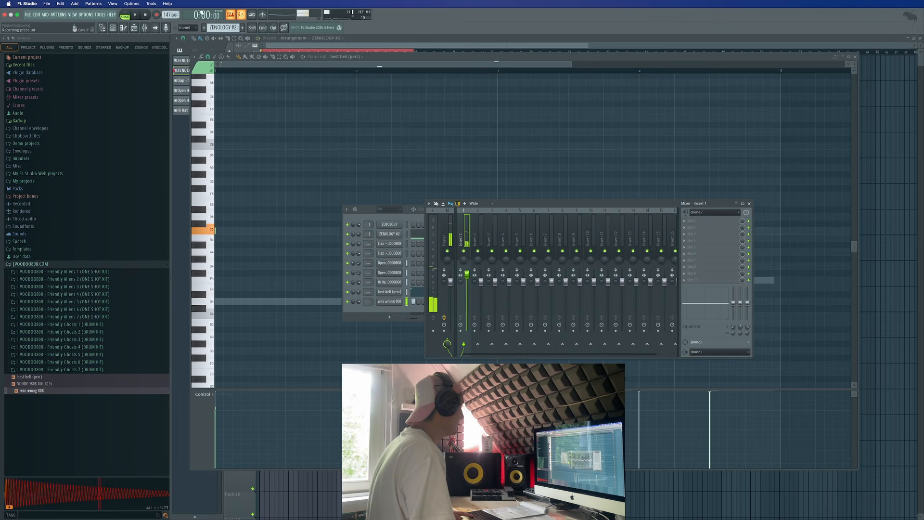
# Step: Transpose the 808's first note up two semitones to D5 and audition it
pyautogui.click(122, 29)
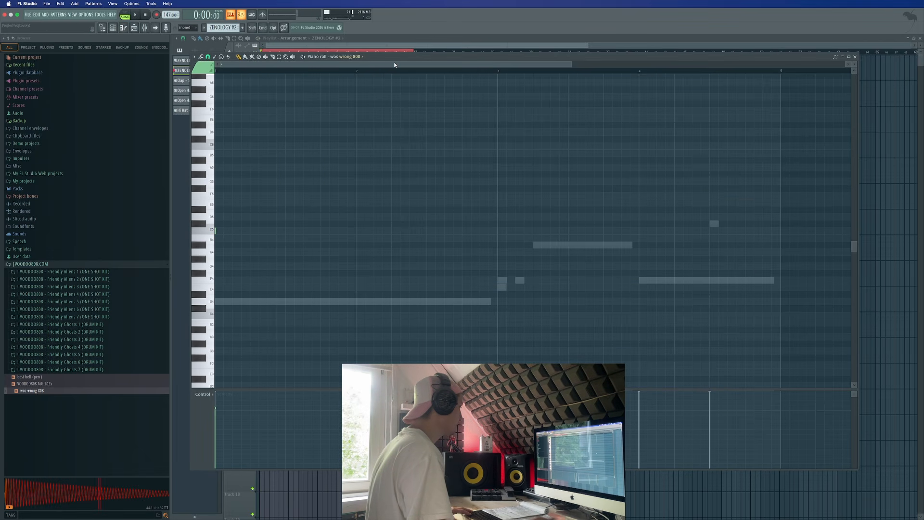
pyautogui.press('super+a')
pyautogui.hotkey('shift', 'Up')
pyautogui.hotkey('shift', 'Up')
pyautogui.press('space')
pyautogui.press('space')
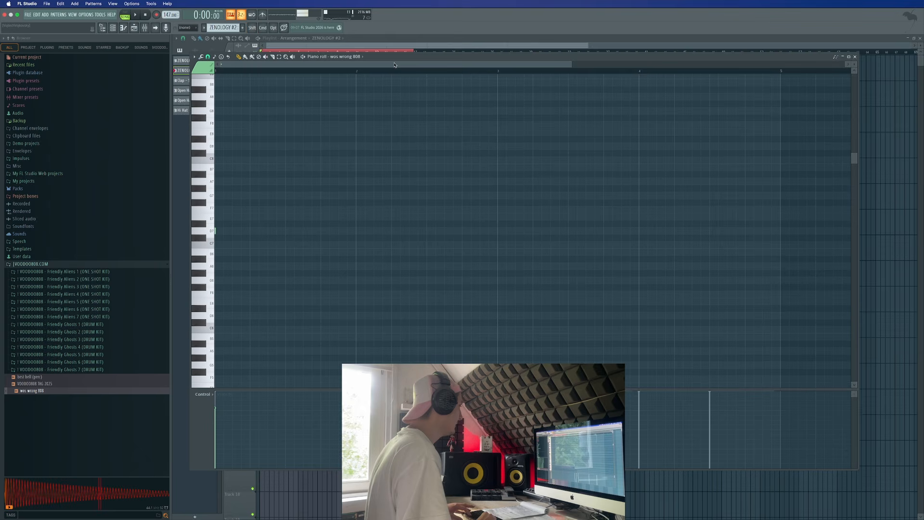
# Step: Try an 808 line with a second D5 in bar 1 and a G5 halfway through bar 4
pyautogui.press('super+d')
pyautogui.press('space')
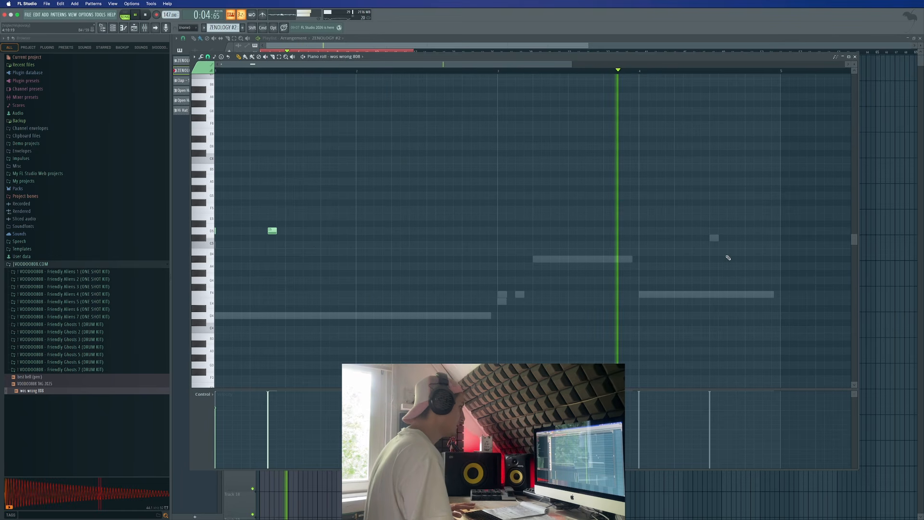
pyautogui.click(714, 195)
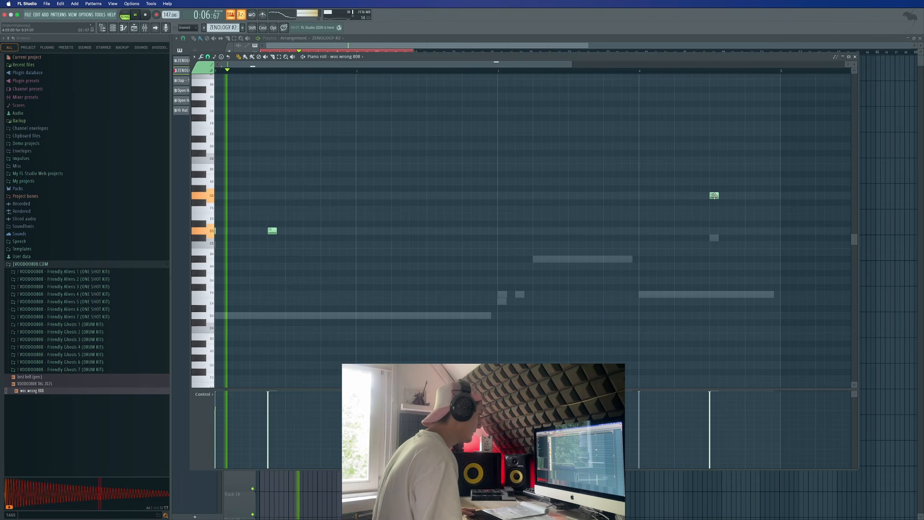
pyautogui.press('space')
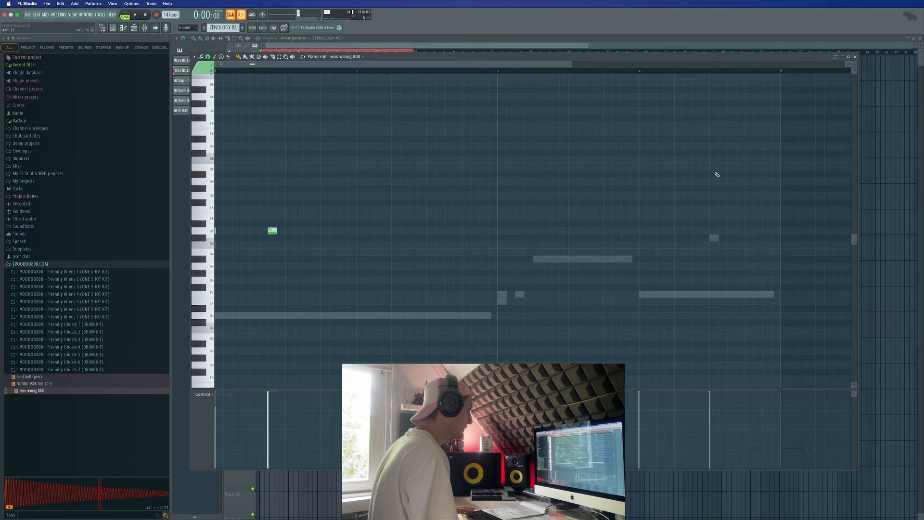
# Step: Close the piano roll and open the miscellaneous settings of the "was wrong 808" sampler channel
pyautogui.click(857, 57)
pyautogui.click(388, 302)
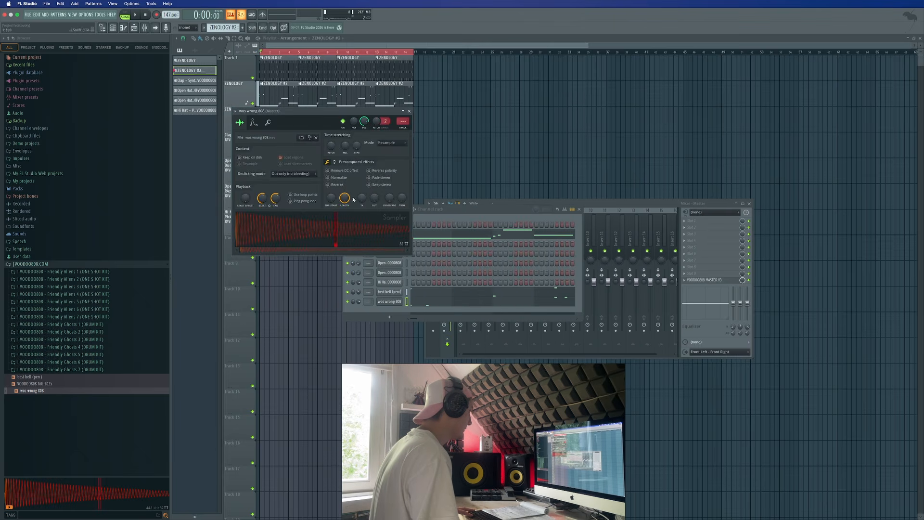
pyautogui.click(268, 123)
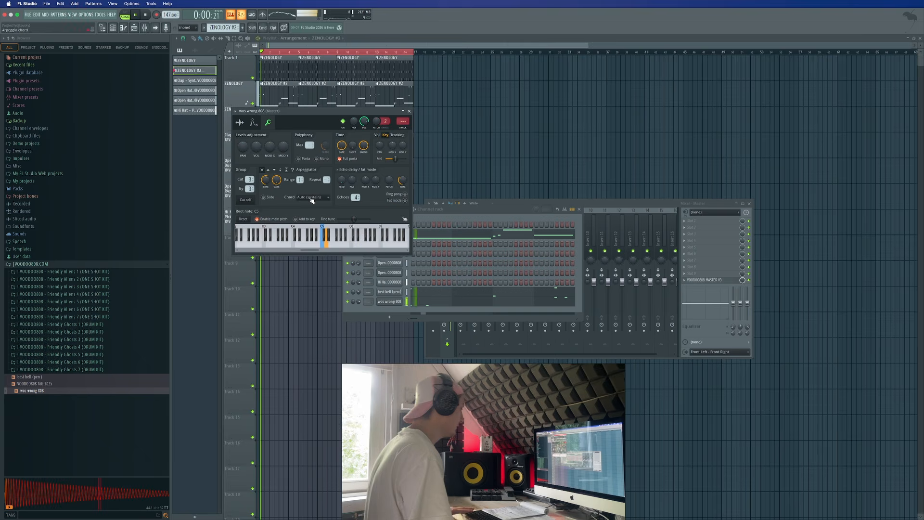
# Step: Try a G#4 note in the second half of bar 2 of the 808 line and play it back
pyautogui.click(449, 301)
pyautogui.press('space')
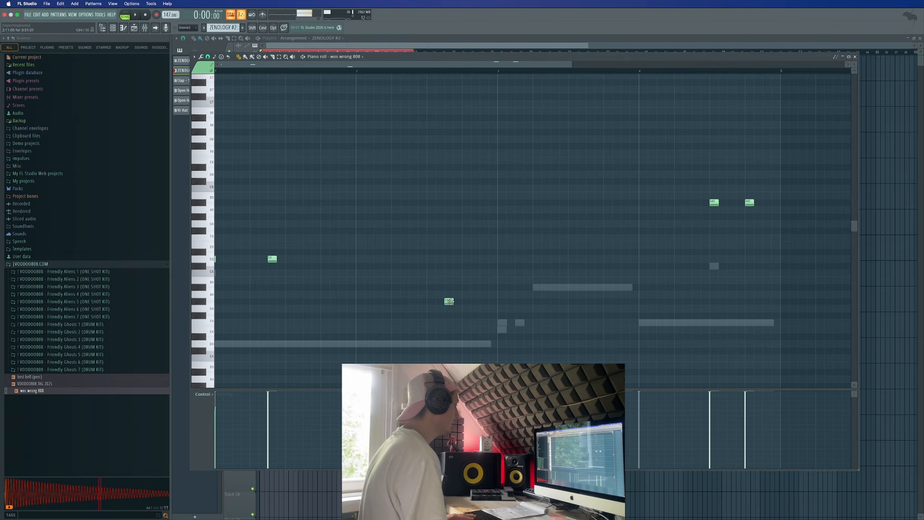
pyautogui.press('space')
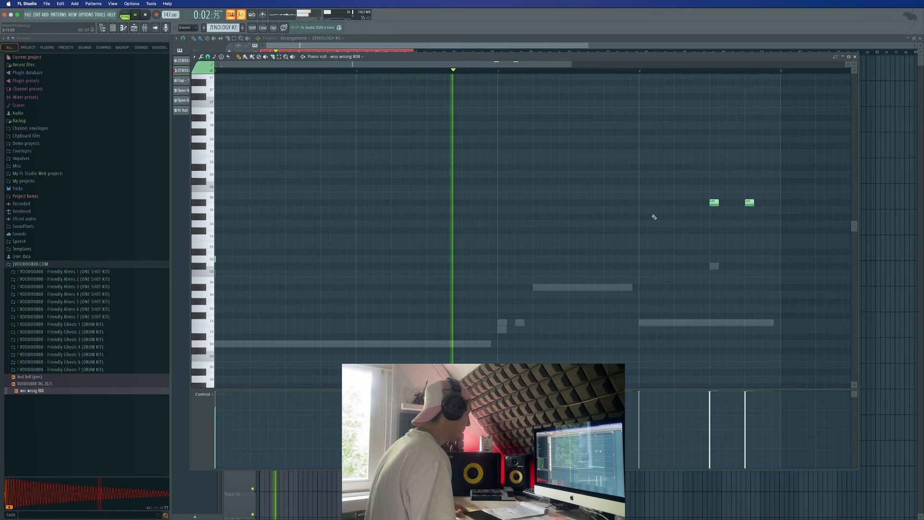
# Step: Replace the two A#5 808 notes in bar 4 with very short ones and add a short D5 on bar 1's fourth beat
pyautogui.rightClick(715, 203)
pyautogui.click(713, 203)
pyautogui.rightClick(750, 202)
pyautogui.click(745, 202)
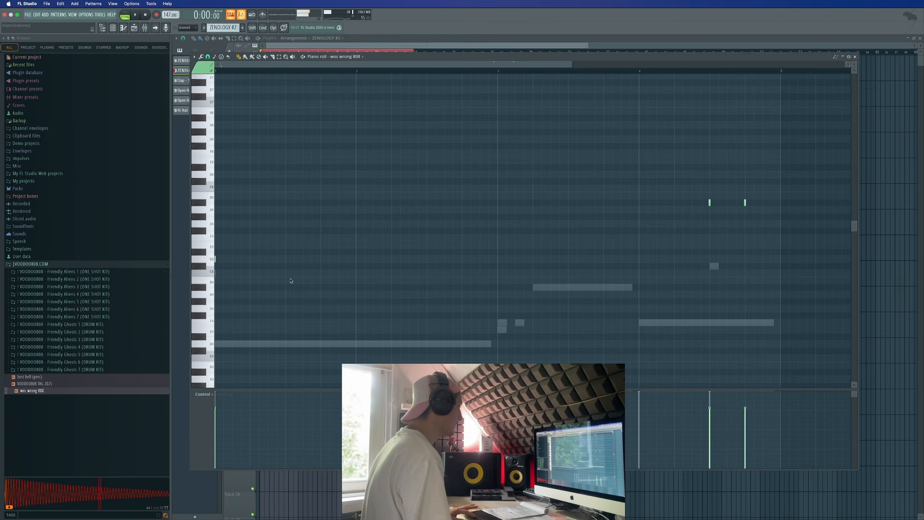
pyautogui.click(321, 259)
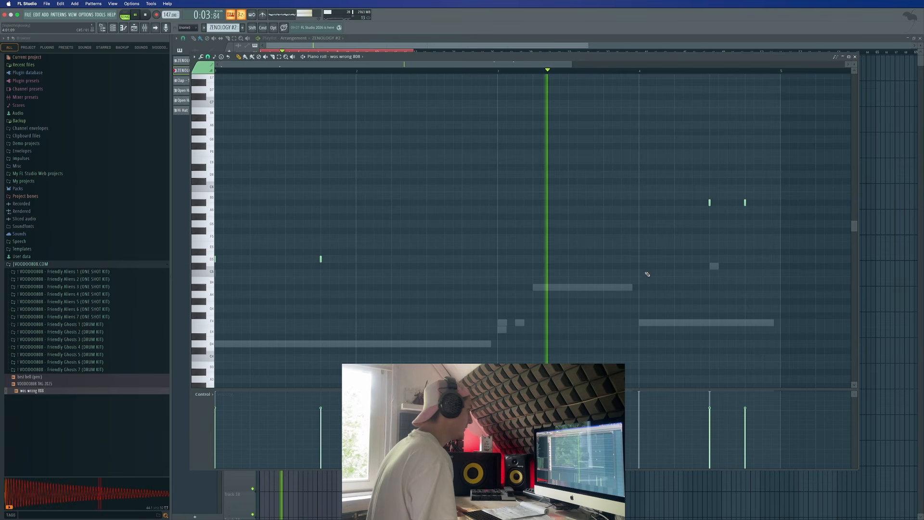
# Step: Mute the ZENOLOGY #2 channel, clone it and play the pattern from the start
pyautogui.click(674, 239)
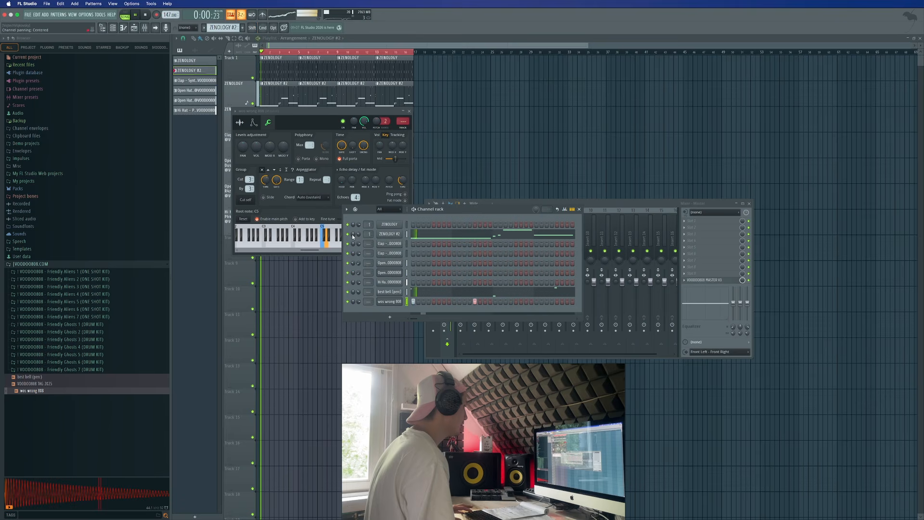
pyautogui.click(348, 234)
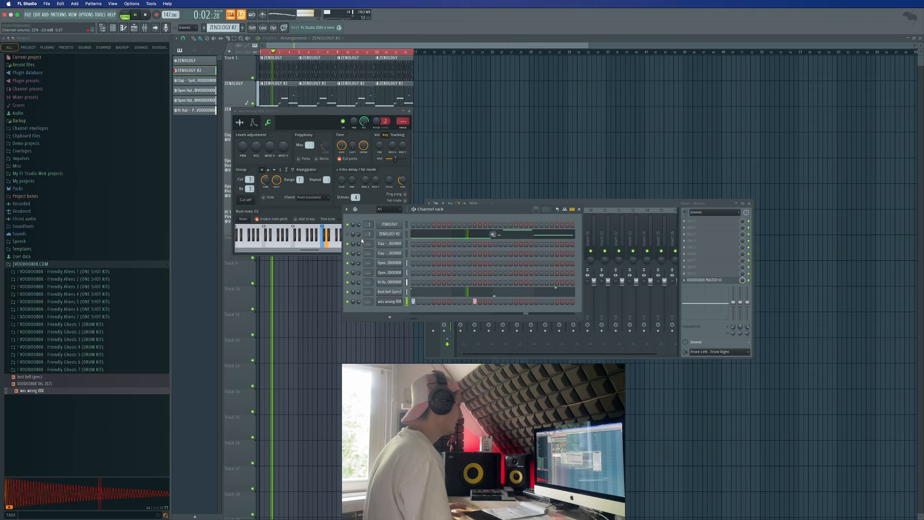
pyautogui.rightClick(399, 235)
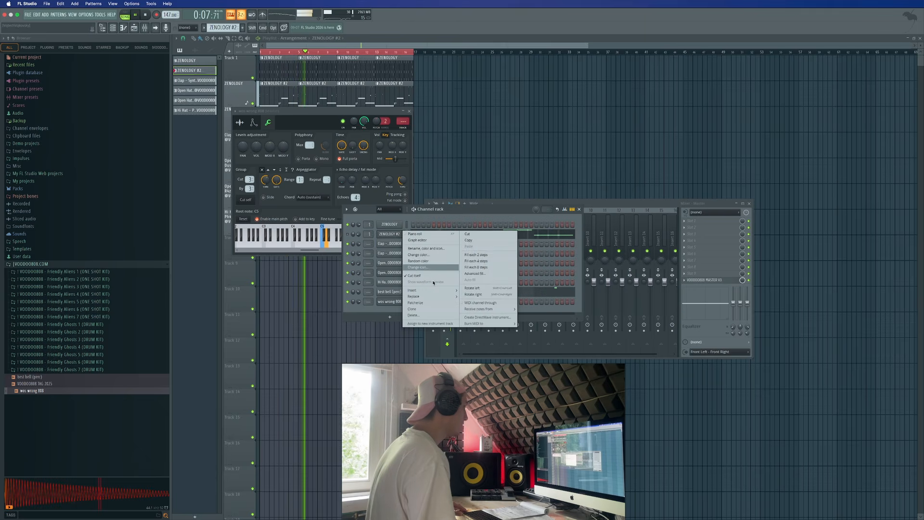
pyautogui.click(413, 308)
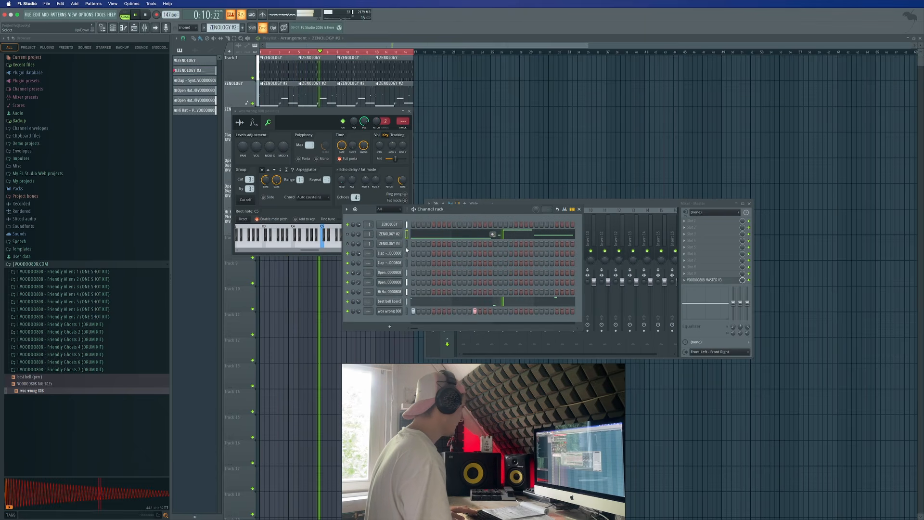
pyautogui.press('space')
pyautogui.press('space')
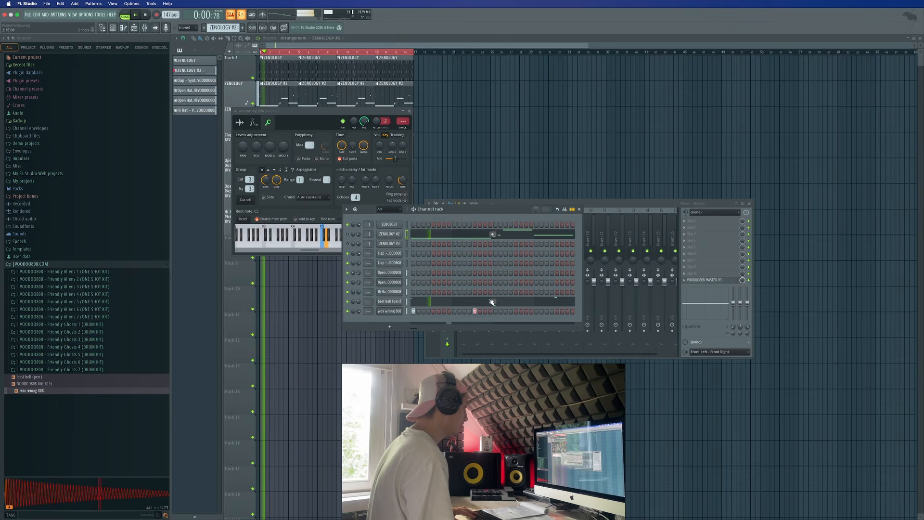
# Step: In the "best bell (perc)" notes, add a very short C5 halfway through bar 2 and delete the F4 at bar 3's start
pyautogui.click(420, 304)
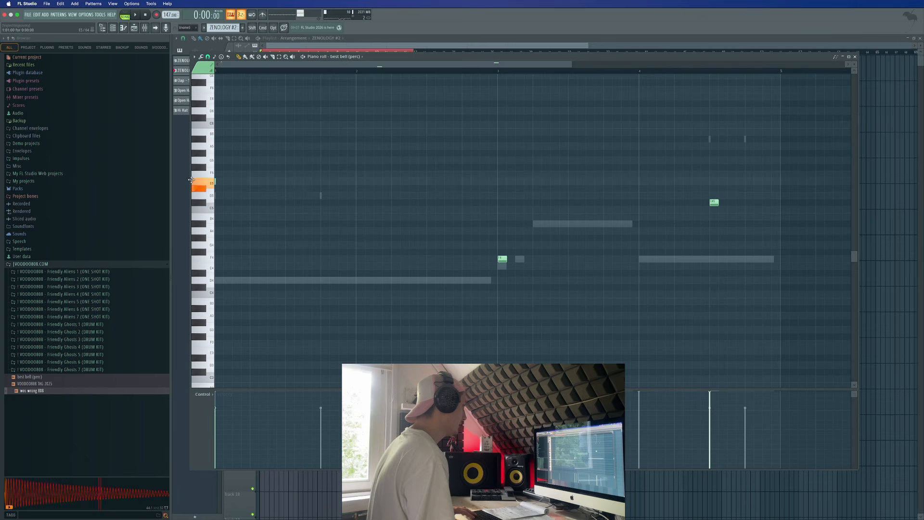
pyautogui.press('space')
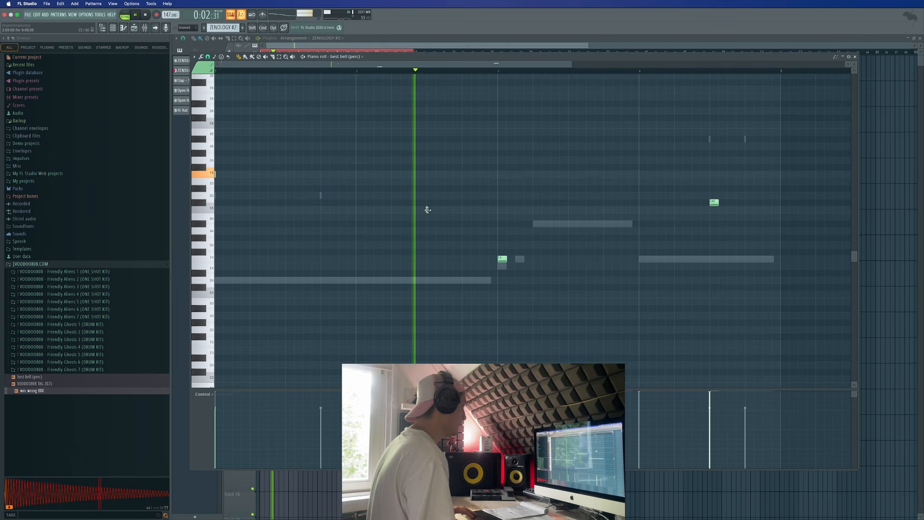
pyautogui.click(427, 209)
pyautogui.press('space')
pyautogui.rightClick(506, 258)
pyautogui.press('space')
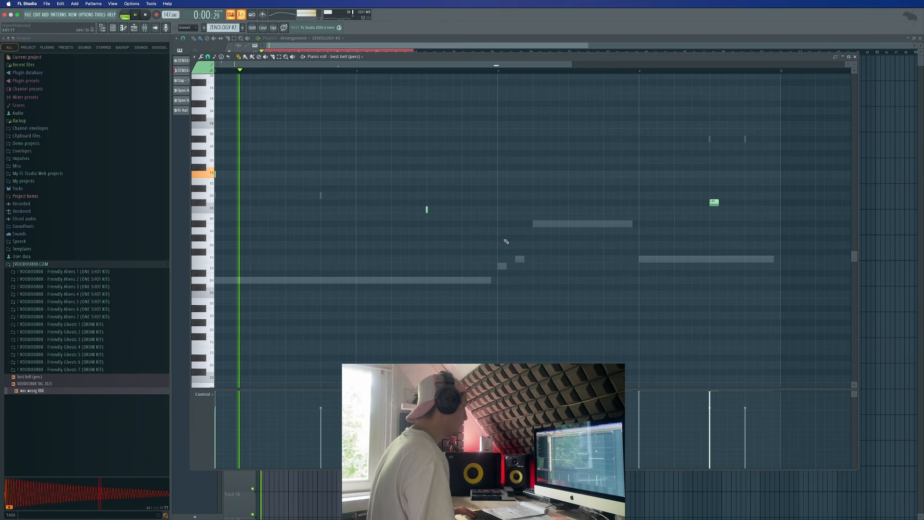
# Step: Try a very short A#4 bell note at the start of bar 3 and remove it along with the trial C5
pyautogui.click(497, 223)
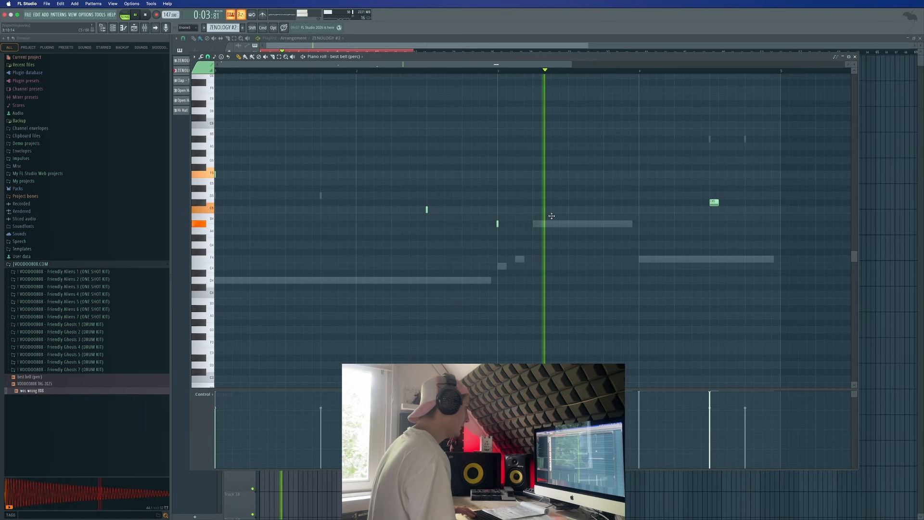
pyautogui.rightClick(497, 224)
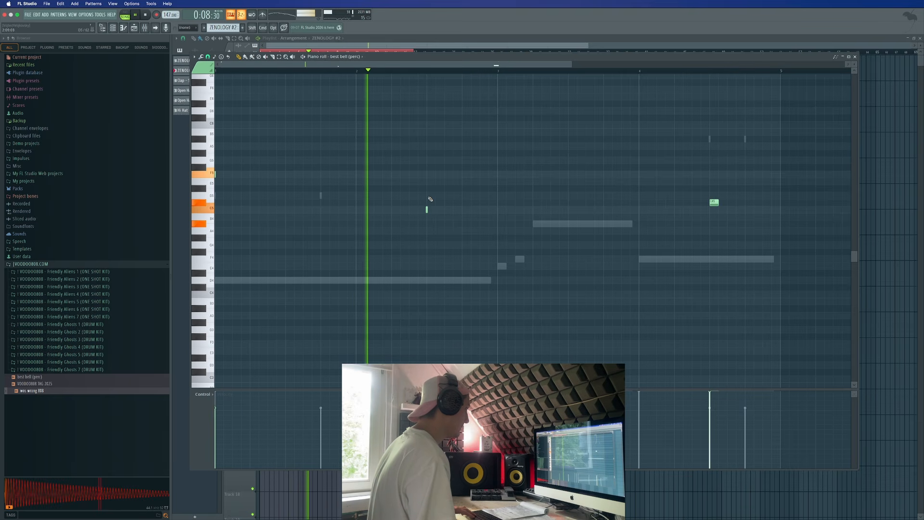
pyautogui.press('space')
pyautogui.press('space')
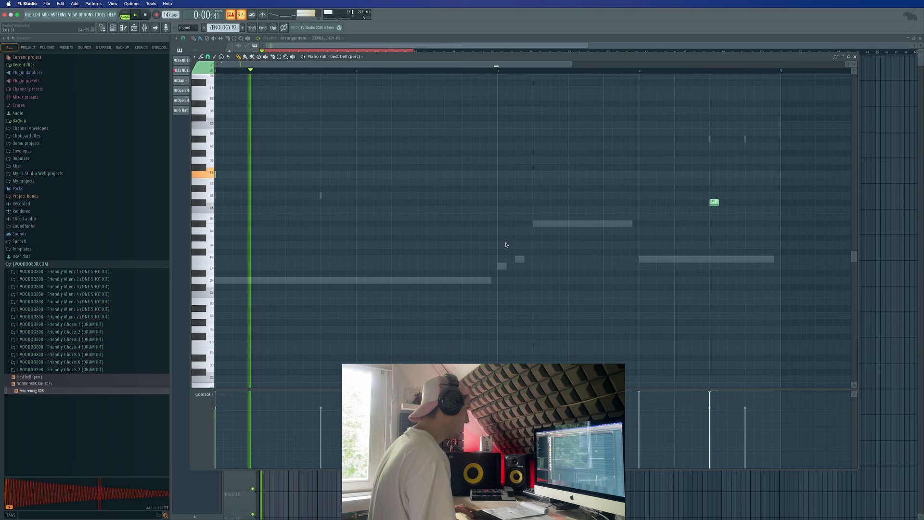
# Step: Add a very short F4 bell note at the start of bar 3, close the piano roll and play the beat back
pyautogui.moveTo(496, 264)
pyautogui.mouseDown()
pyautogui.moveTo(495, 250)
pyautogui.moveTo(510, 255)
pyautogui.mouseUp()
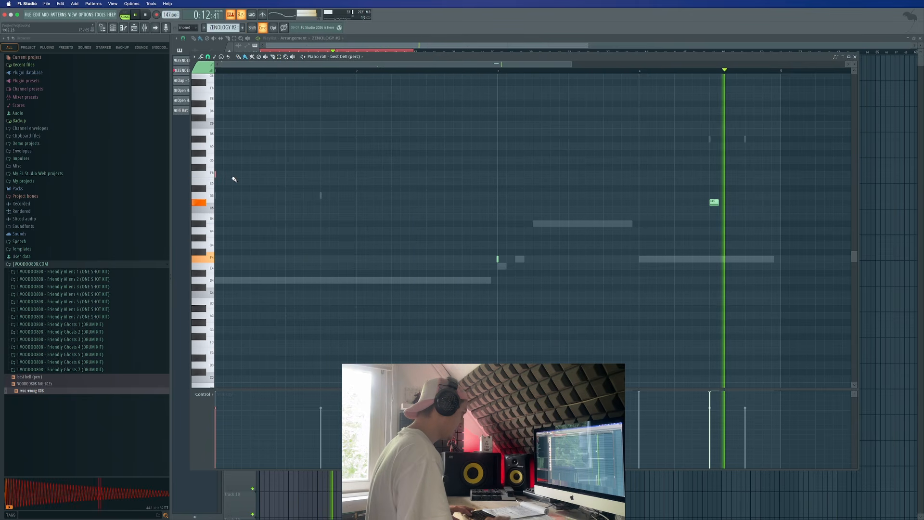
pyautogui.scroll(2, 239, 177)
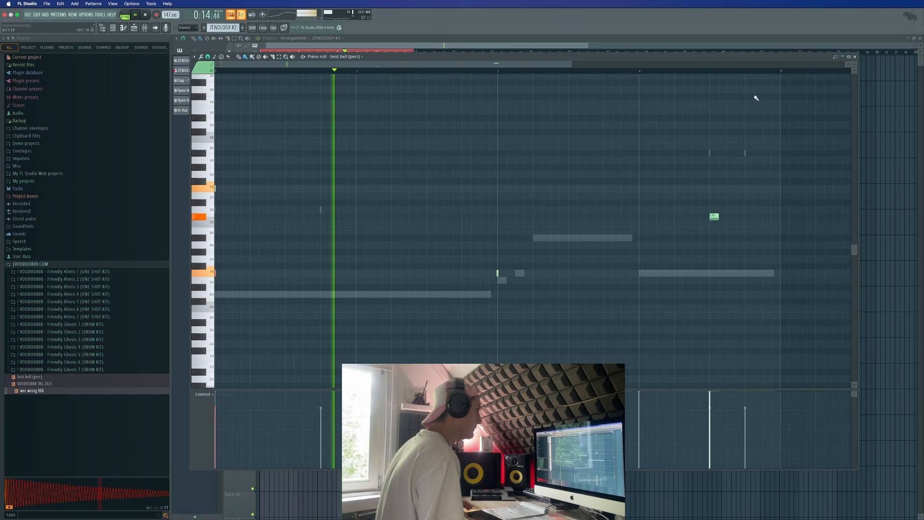
pyautogui.click(856, 56)
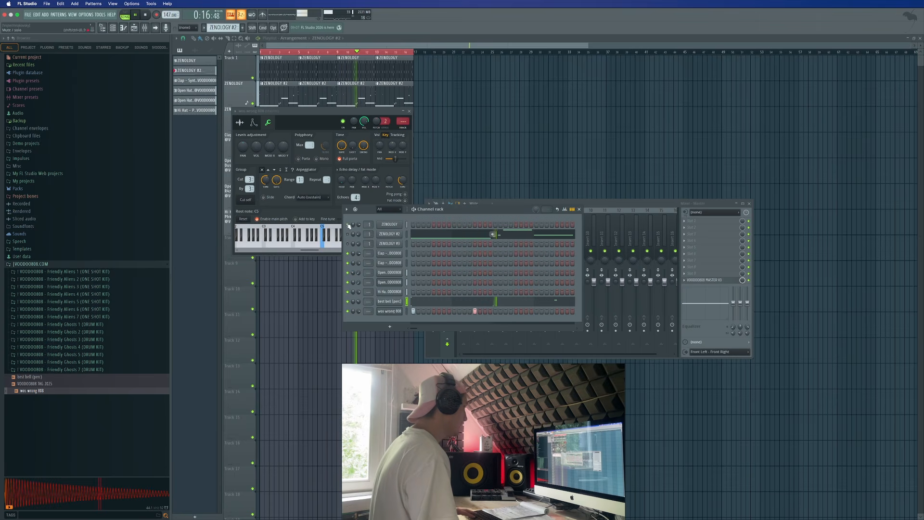
pyautogui.press('space')
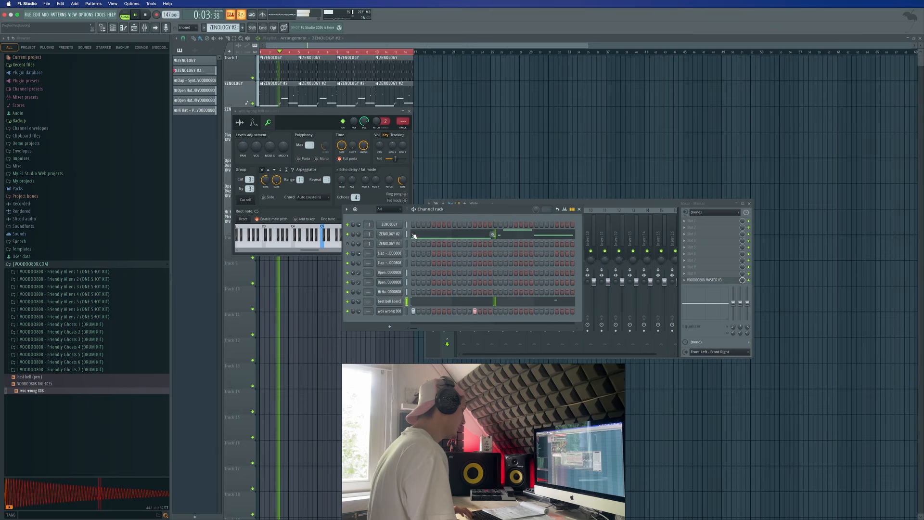
# Step: Save the project under the name VB4941
pyautogui.click(33, 15)
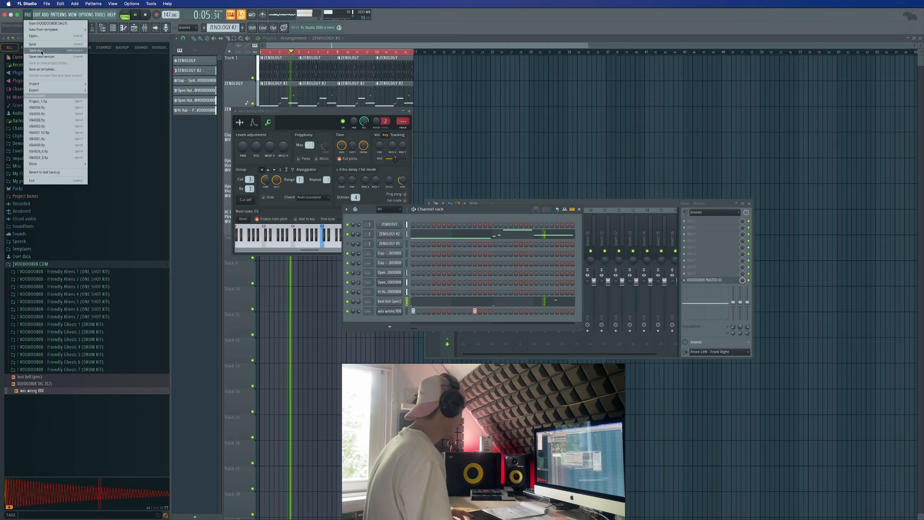
pyautogui.click(46, 51)
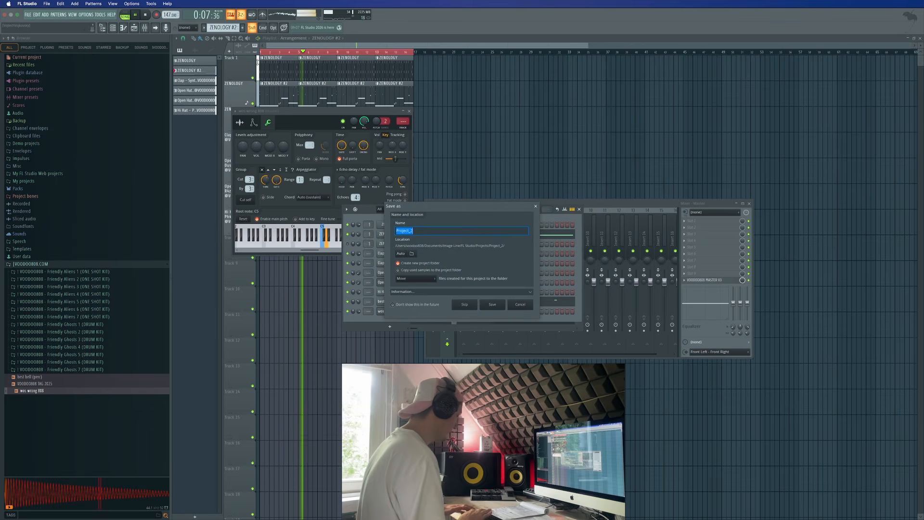
pyautogui.write('VB49')
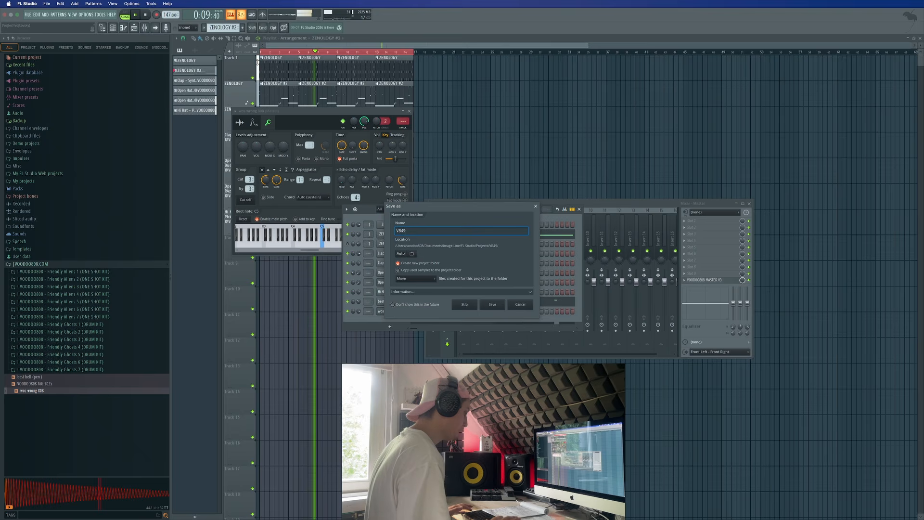
pyautogui.write('41')
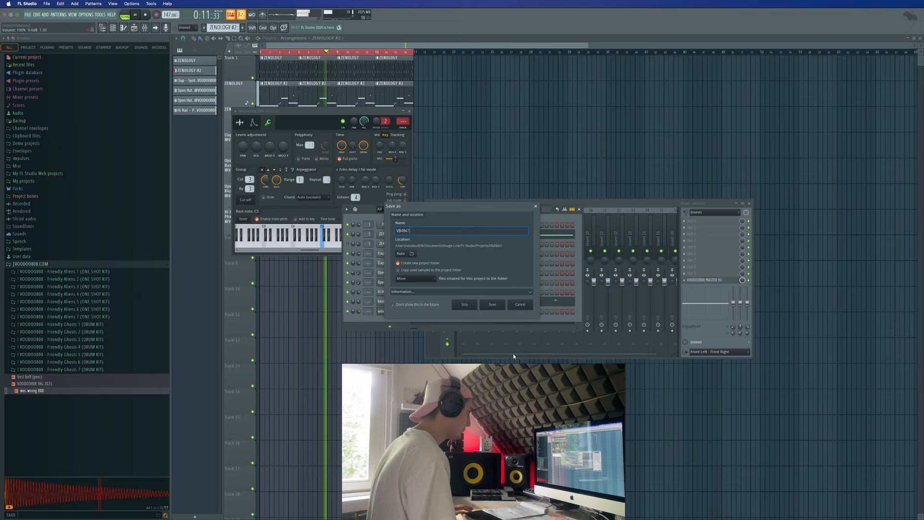
pyautogui.click(502, 305)
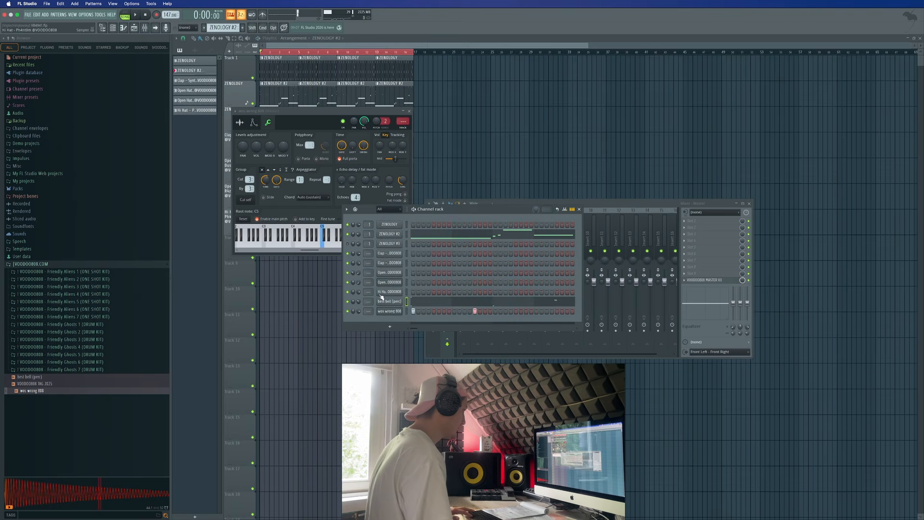
# Step: Duplicate ZENOLOGY #2 and its notes into a soloed clone and save a new version of the project
pyautogui.rightClick(404, 234)
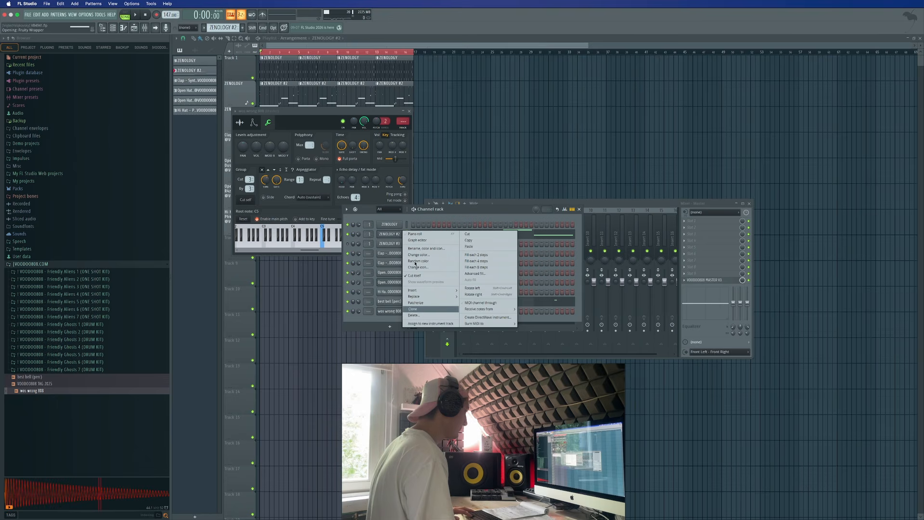
pyautogui.click(413, 309)
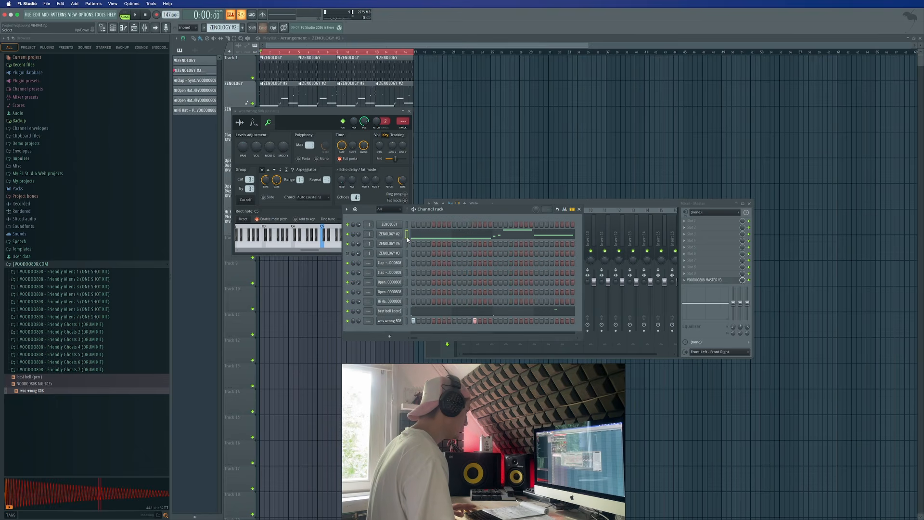
pyautogui.rightClick(346, 244)
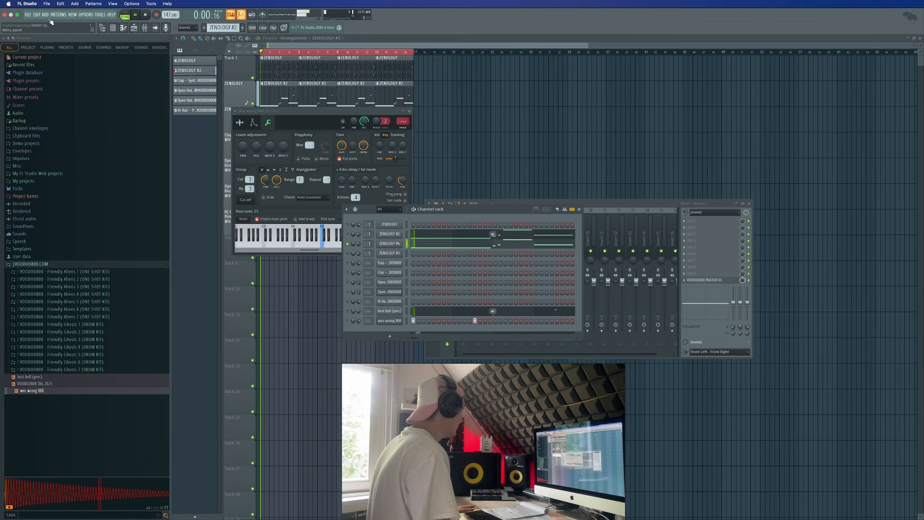
pyautogui.click(28, 14)
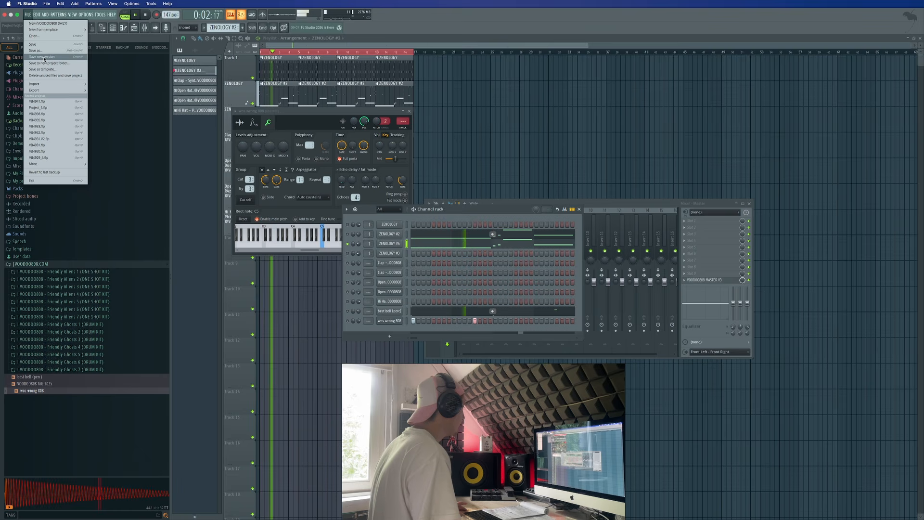
pyautogui.click(44, 59)
# Step: Load the 073 HOME ALONE CHOIR preset on the ZENOLOGY #4 clone and close the plugin window
pyautogui.click(389, 243)
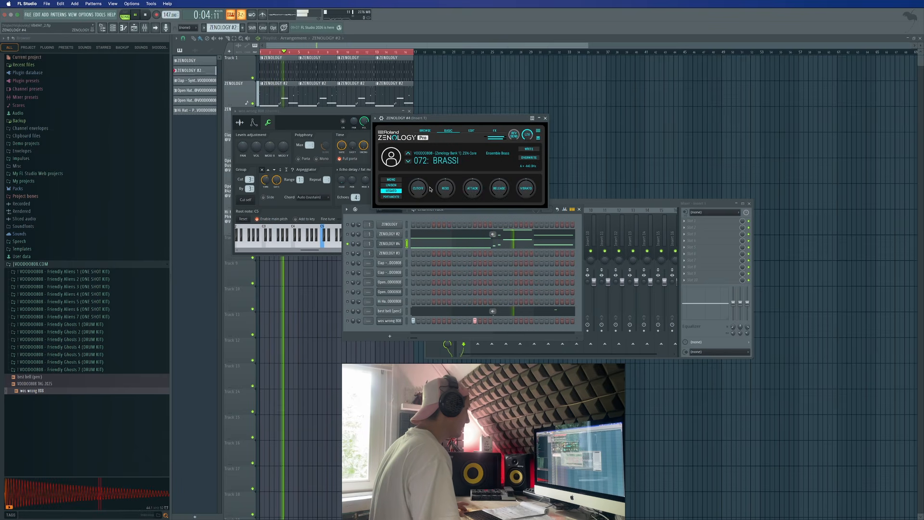
pyautogui.click(425, 131)
pyautogui.click(667, 253)
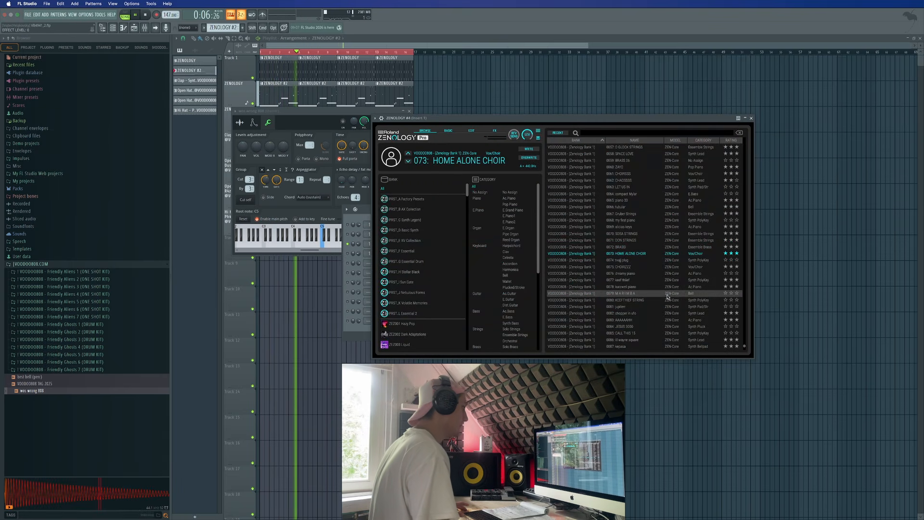
pyautogui.moveTo(468, 189); pyautogui.dragTo(473, 314)
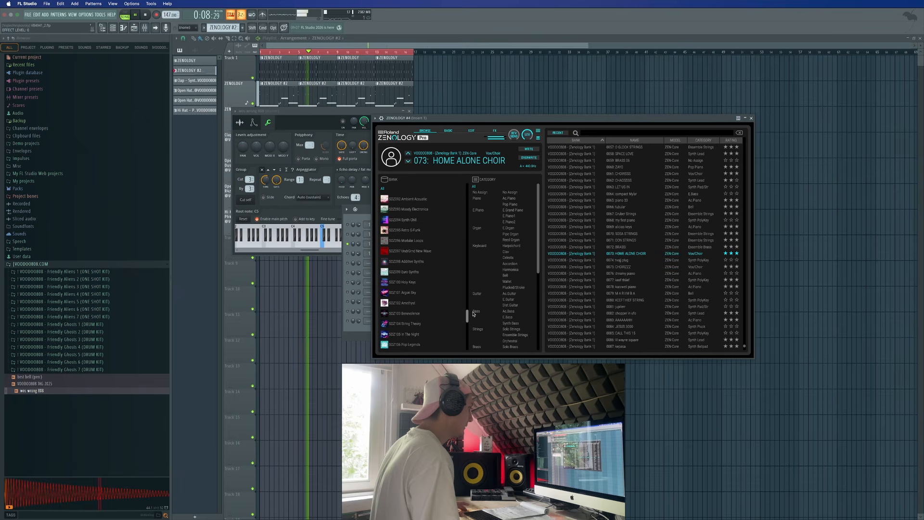
pyautogui.scroll(-4, 667, 246)
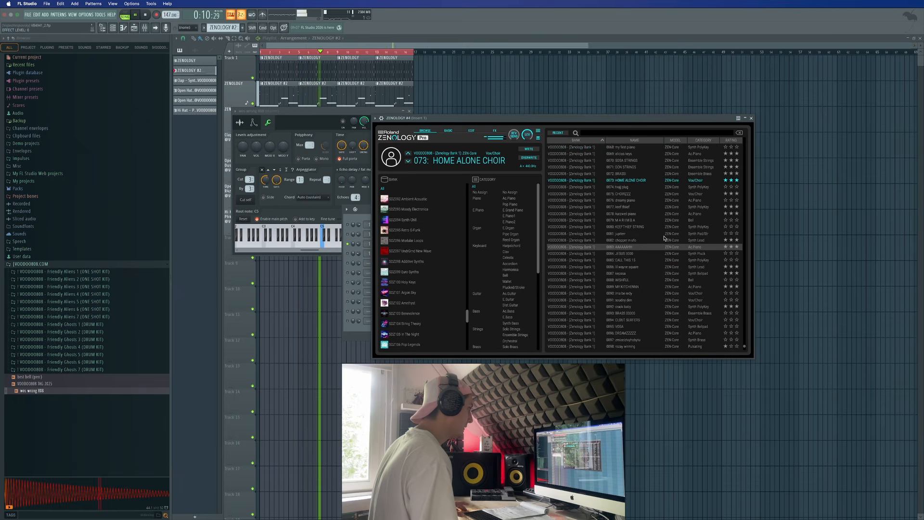
pyautogui.click(751, 118)
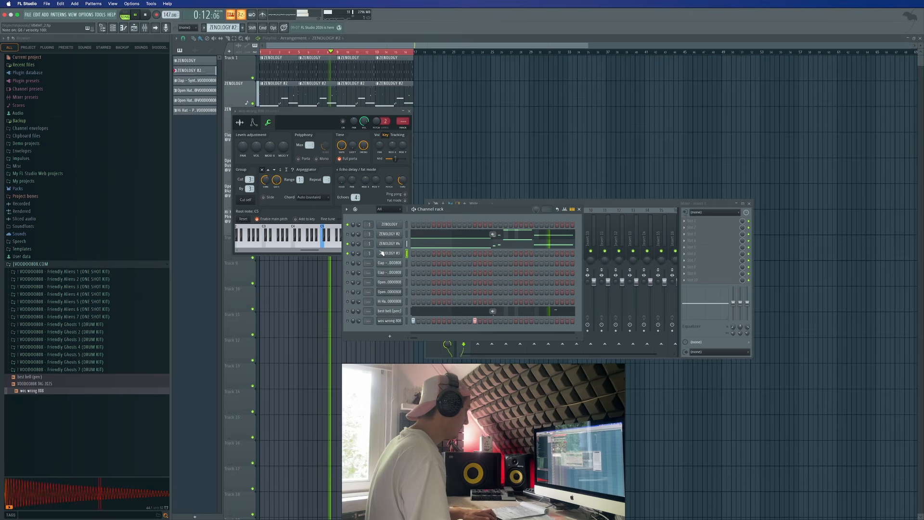
# Step: In ZENOLOGY #3's piano roll, draw a short A6 late in bar 1 and an A6 about 1¾ beats long at bar 2's start
pyautogui.click(124, 28)
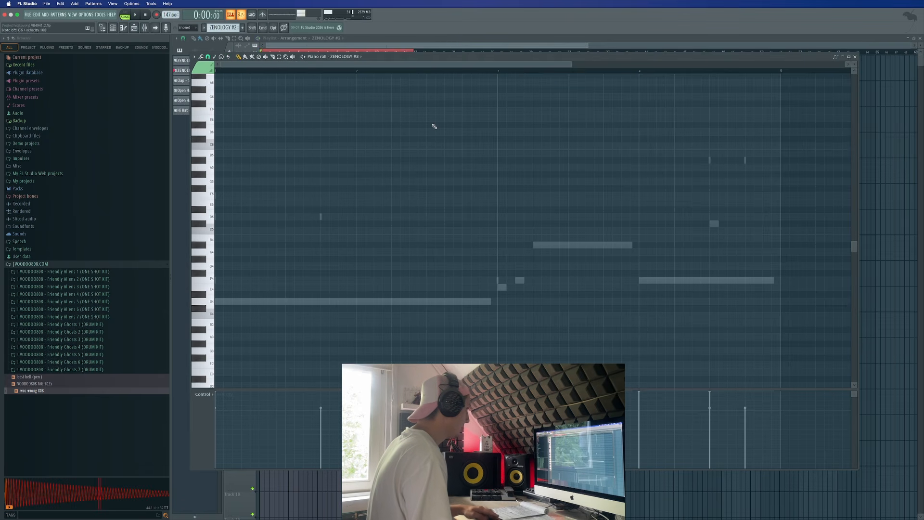
pyautogui.click(365, 77)
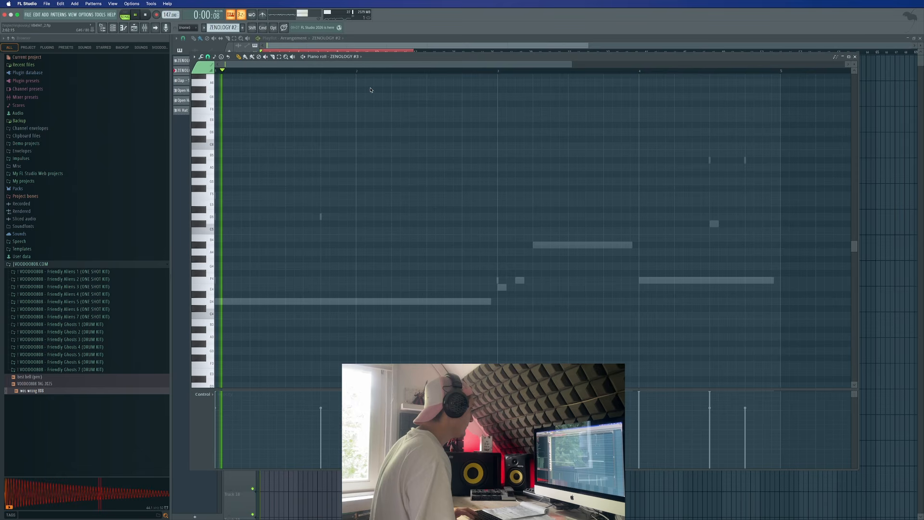
pyautogui.click(329, 83)
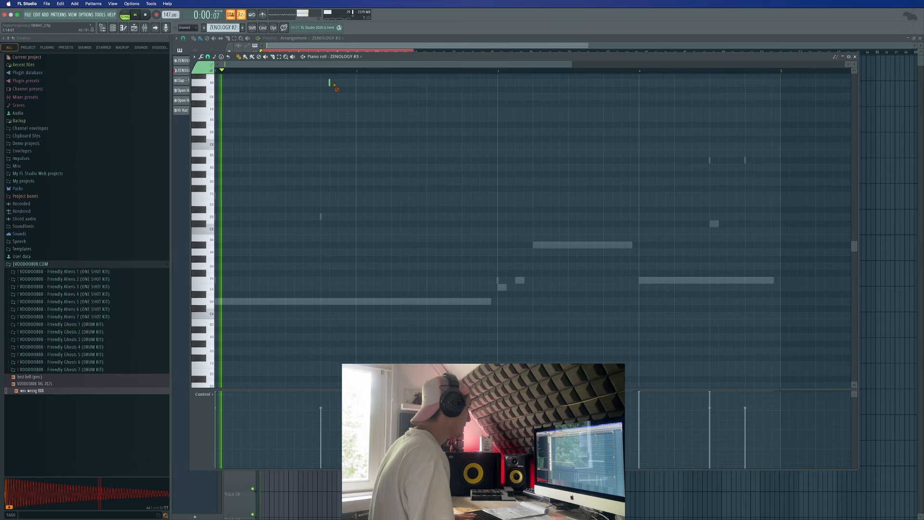
pyautogui.moveTo(336, 84); pyautogui.dragTo(348, 84)
pyautogui.click(361, 83)
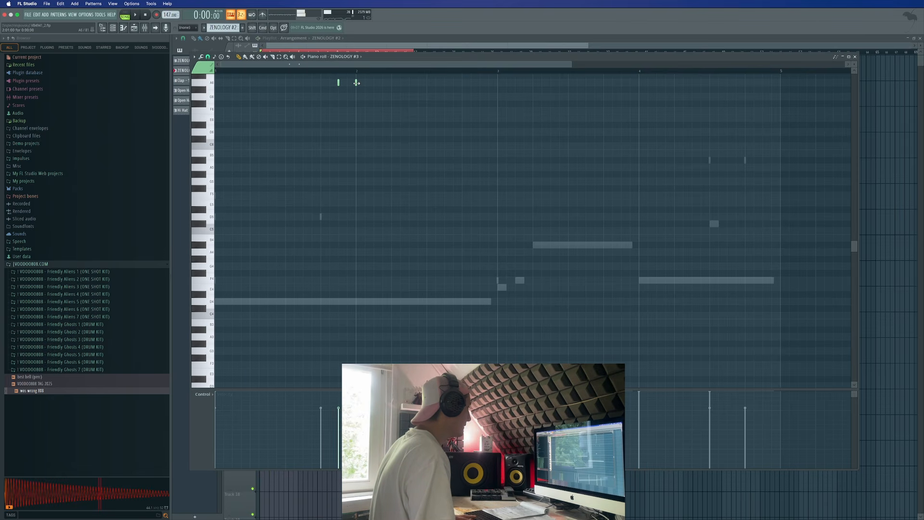
pyautogui.press('space')
pyautogui.scroll(8, 345, 85)
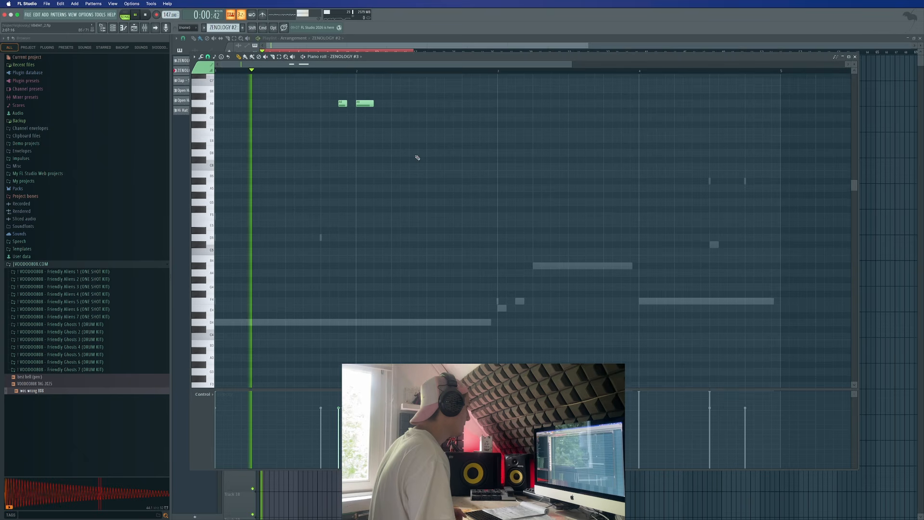
pyautogui.moveTo(372, 316); pyautogui.dragTo(418, 316)
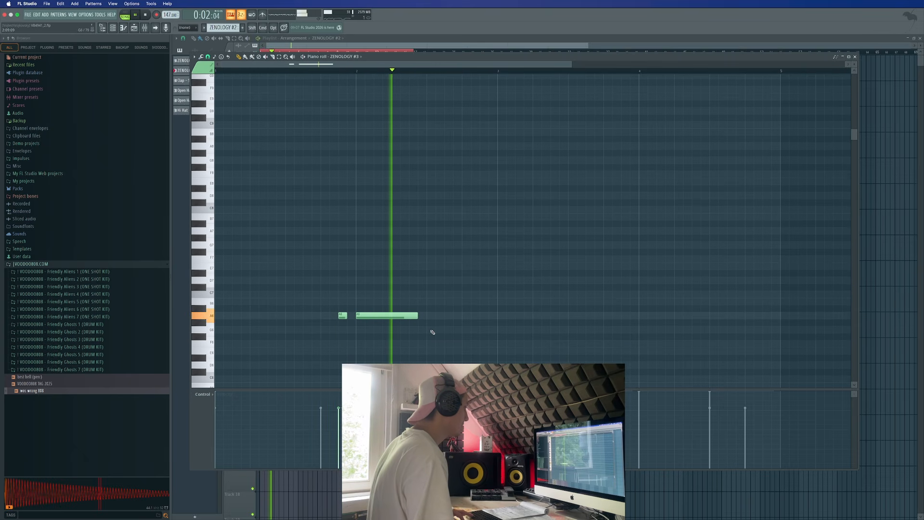
# Step: In ZENOLOGY #3, draw G6 and F6 about 1¾ beats long on beat 3 of bars 2 and 4, each preceded by a short same-pitch note
pyautogui.click(430, 329)
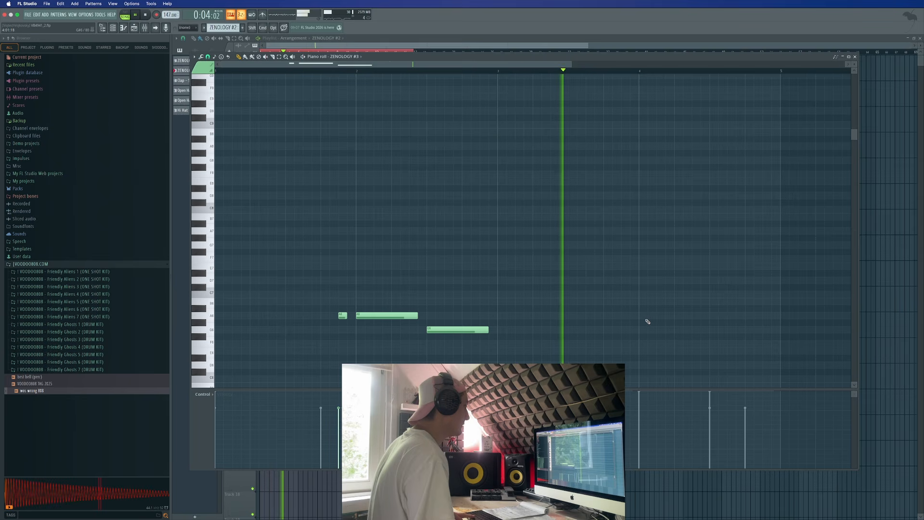
pyautogui.click(710, 329)
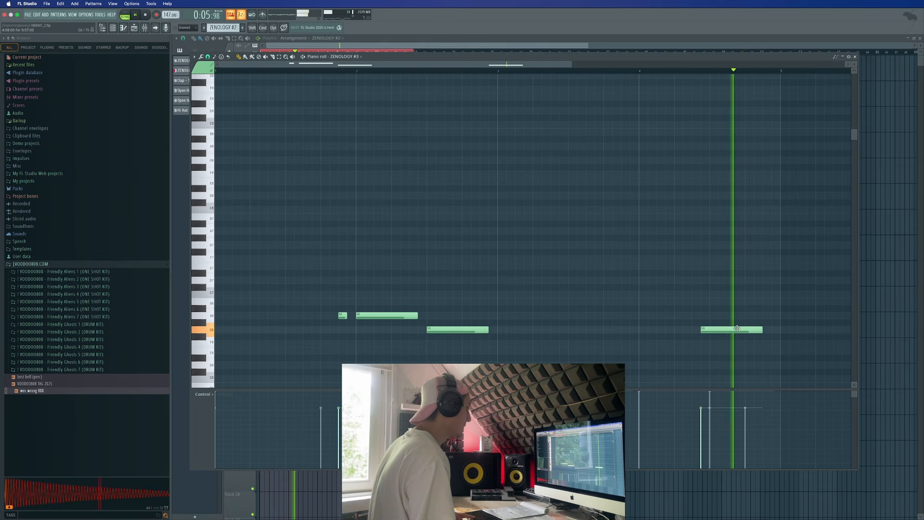
pyautogui.moveTo(739, 329); pyautogui.dragTo(748, 330)
pyautogui.click(714, 343)
pyautogui.rightClick(722, 327)
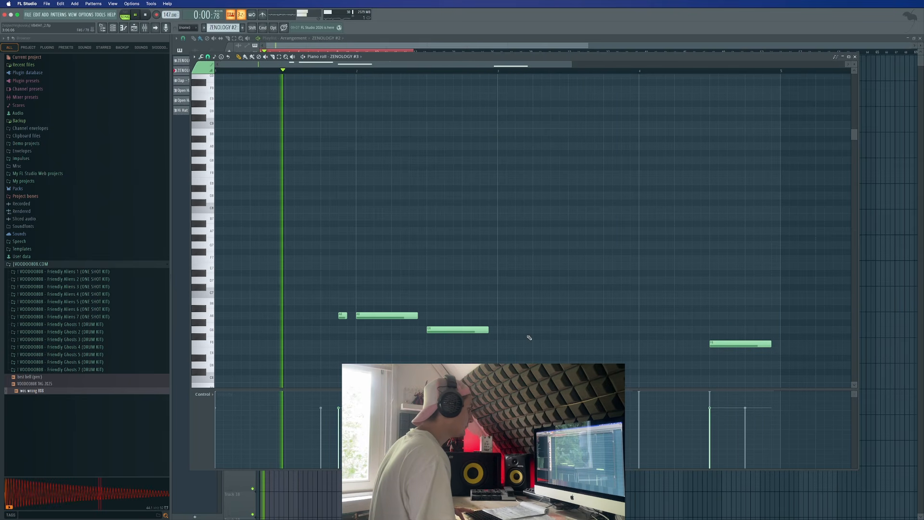
pyautogui.click(412, 330)
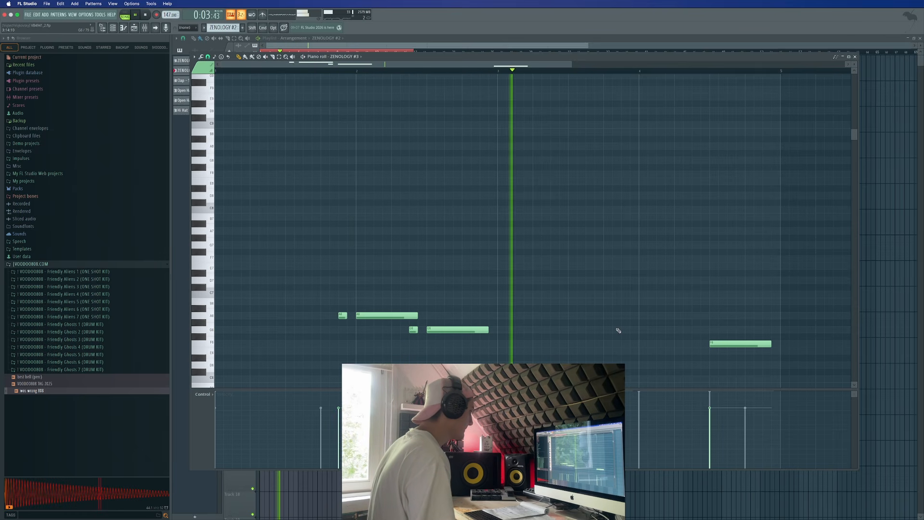
pyautogui.click(696, 344)
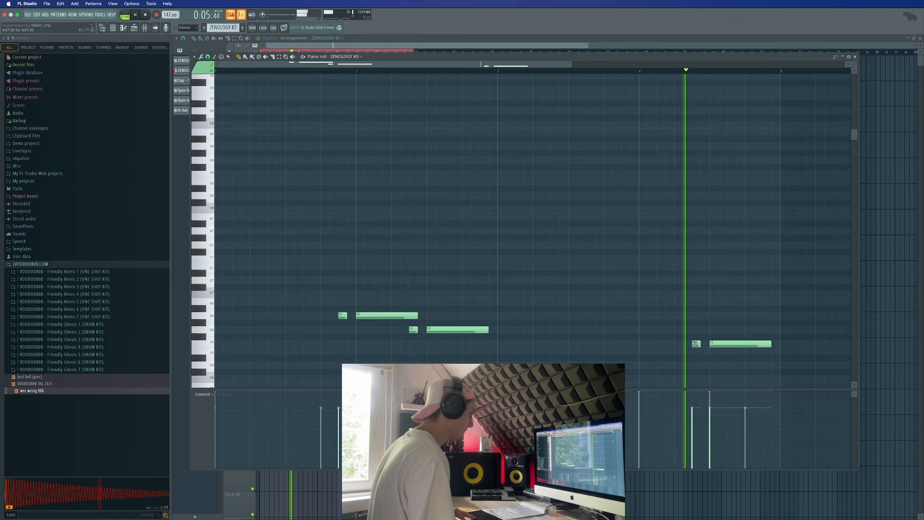
# Step: Add a short E6 and an E6 about ¾ beat long near the end of bar 4, and close the piano roll
pyautogui.click(749, 351)
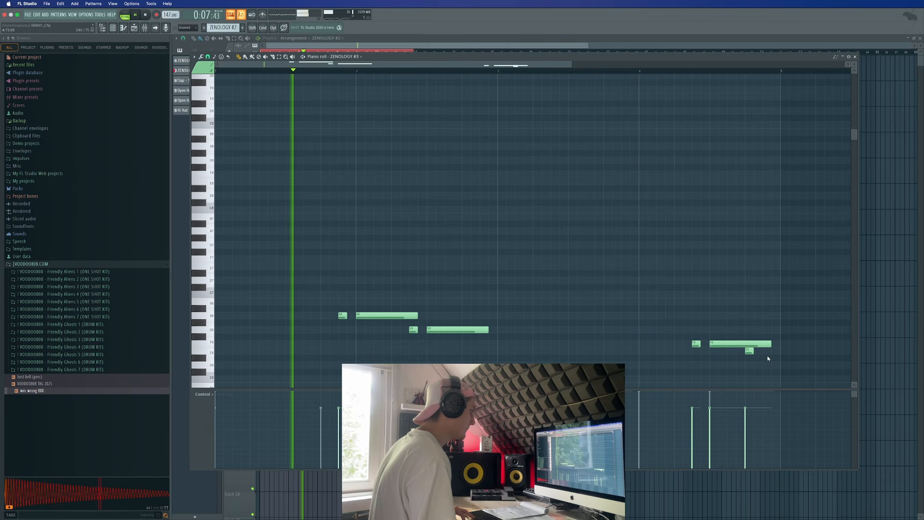
pyautogui.click(733, 352)
pyautogui.moveTo(753, 351); pyautogui.dragTo(771, 353)
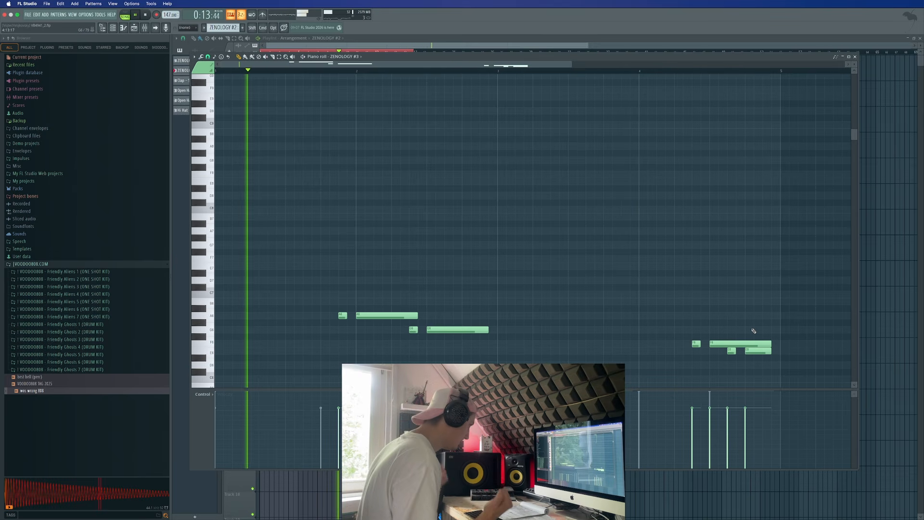
pyautogui.click(855, 57)
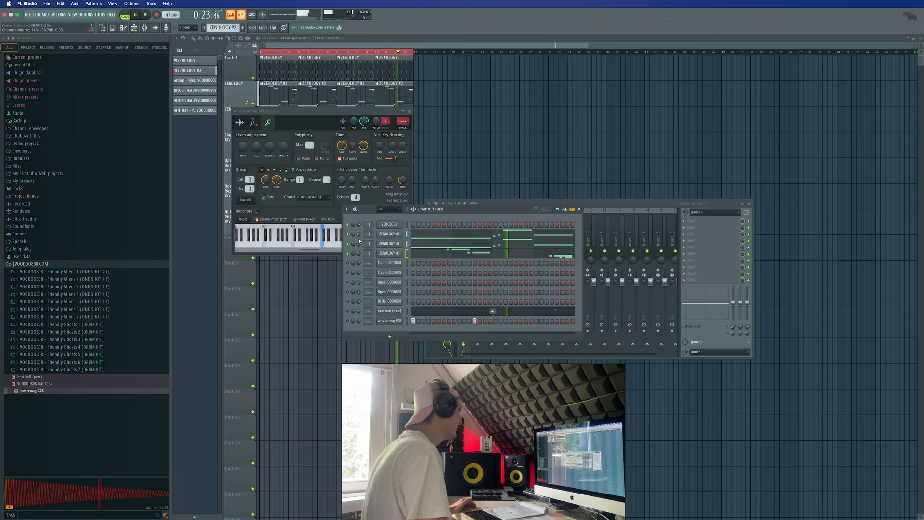
# Step: Turn all channels back on after the solo and lower the volume of the ZENOLOGY #4 channel
pyautogui.click(145, 28)
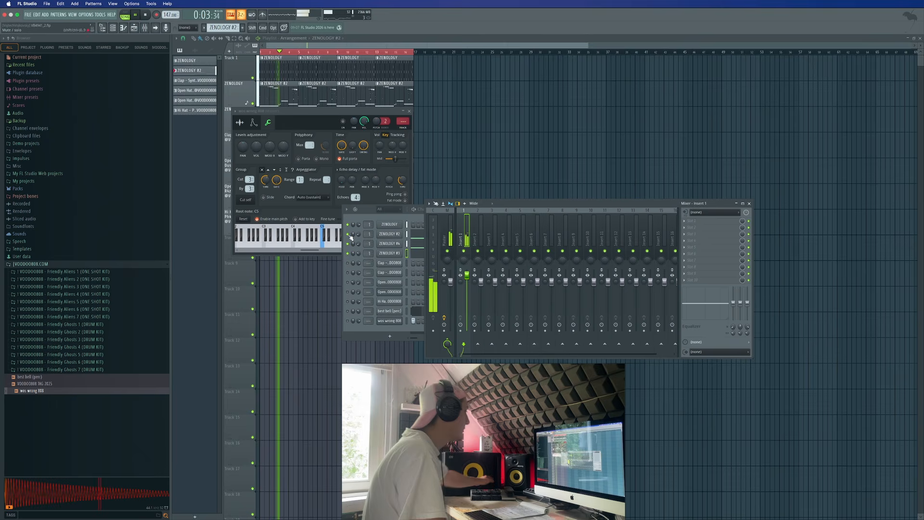
pyautogui.click(349, 235)
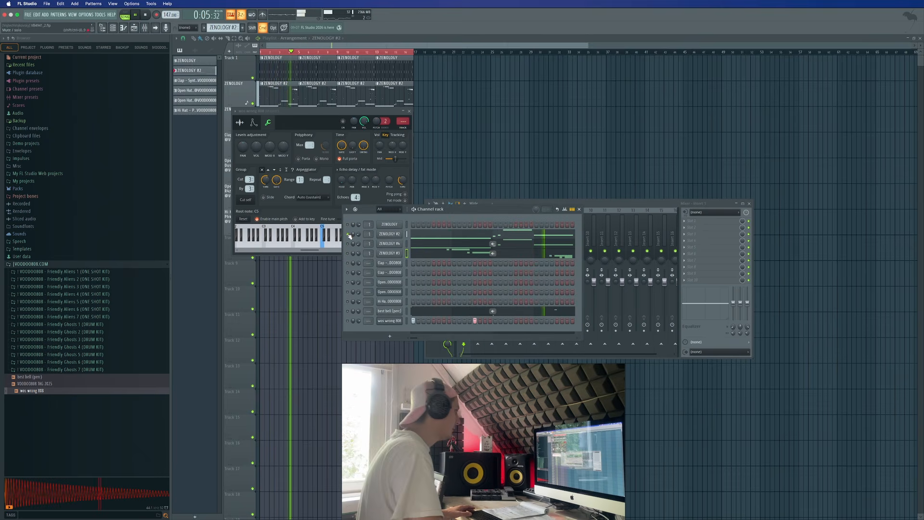
pyautogui.keyDown('super'); pyautogui.click(349, 236); pyautogui.keyUp('super')
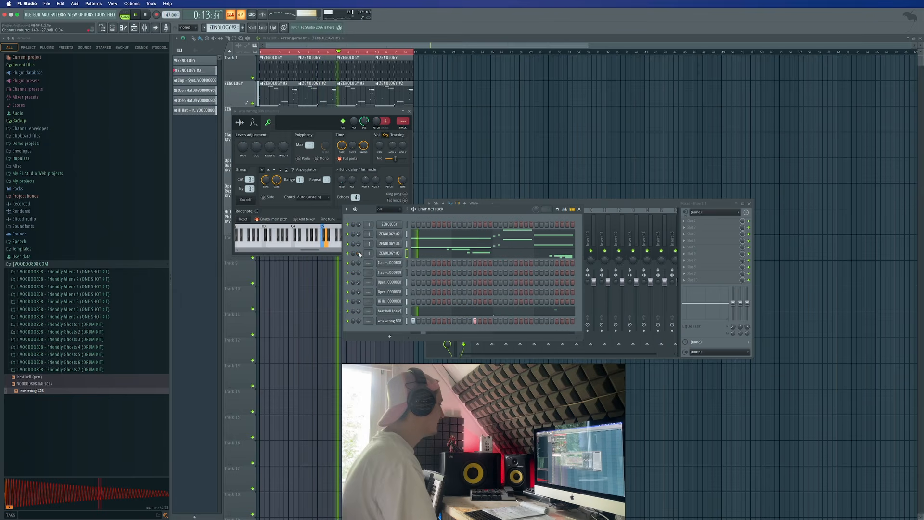
pyautogui.moveTo(358, 244); pyautogui.dragTo(358, 255)
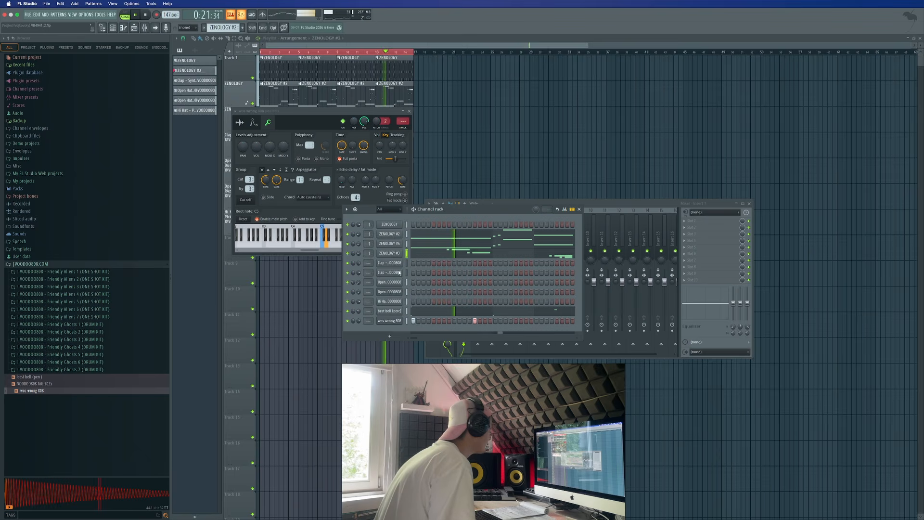
# Step: Place the VOODOO808 TAG 2025 sample on Track 13 at about bar 8 and restart playback from the beginning
pyautogui.click(78, 385)
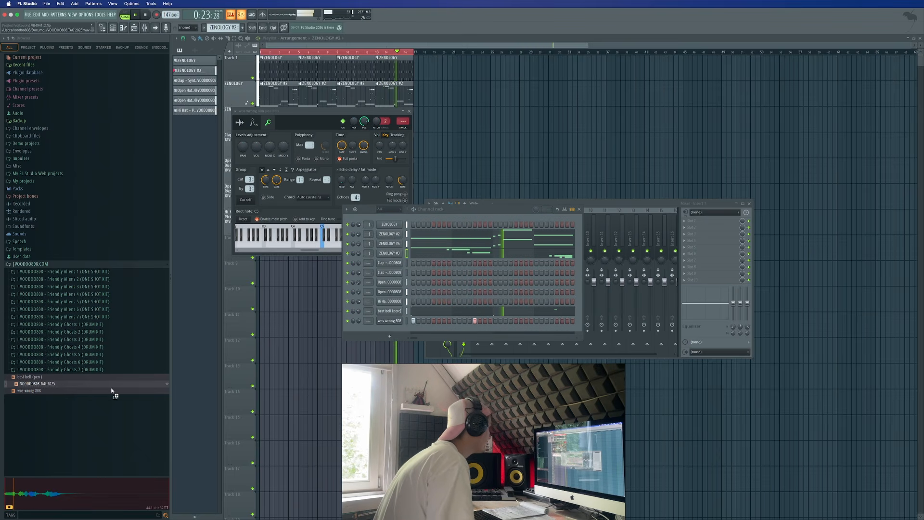
pyautogui.moveTo(77, 384); pyautogui.dragTo(410, 377)
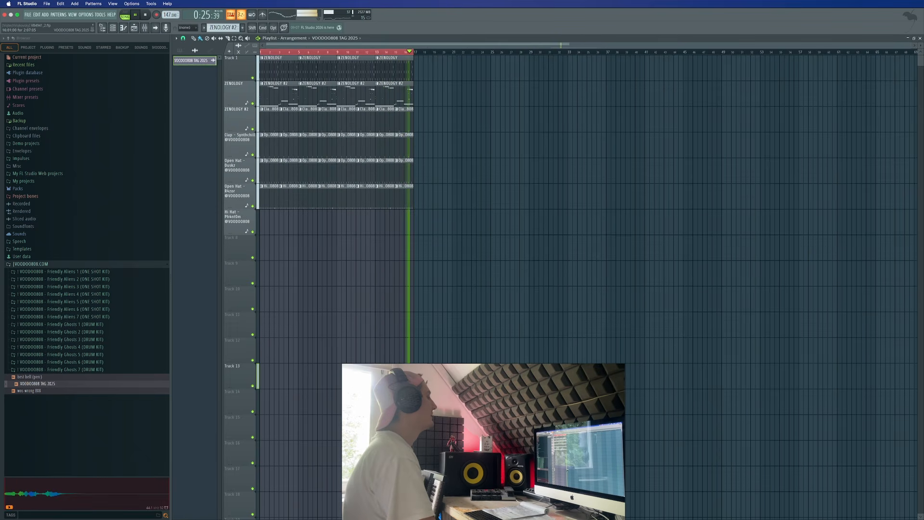
pyautogui.click(329, 371)
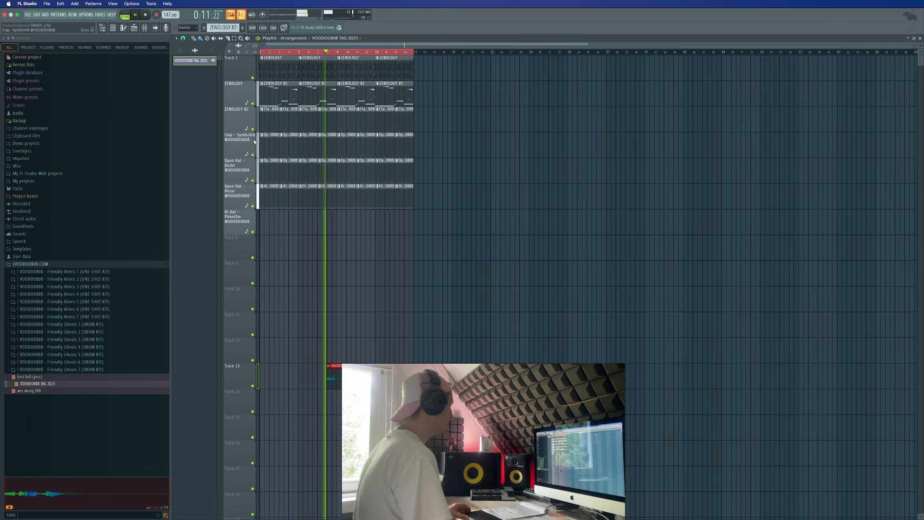
pyautogui.press('space')
pyautogui.press('space')
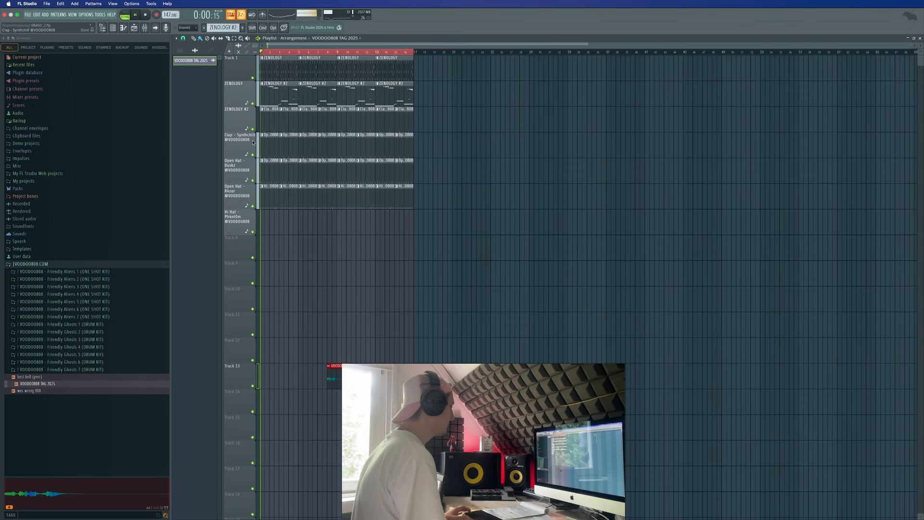
# Step: Split the ZENOLOGY #2 pattern by channel into separate patterns
pyautogui.click(182, 51)
pyautogui.rightClick(201, 72)
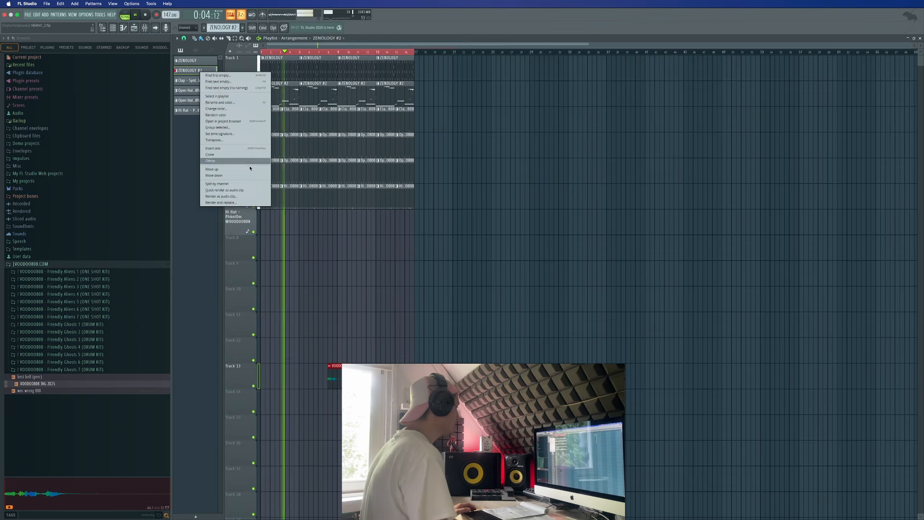
pyautogui.click(251, 185)
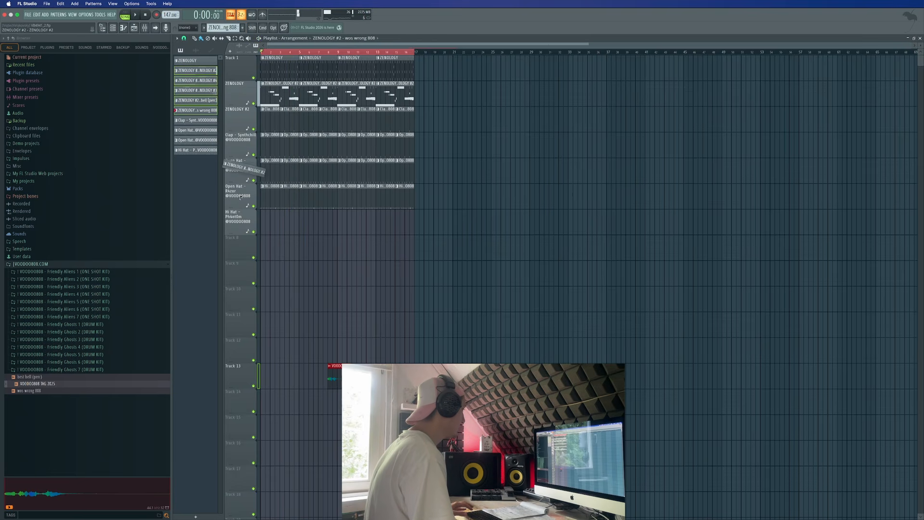
# Step: Place the five split patterns on the tracks below the drums across bars 1 to 16 and delete the original ZENOLOGY #2 clips
pyautogui.moveTo(243, 221); pyautogui.dragTo(365, 236)
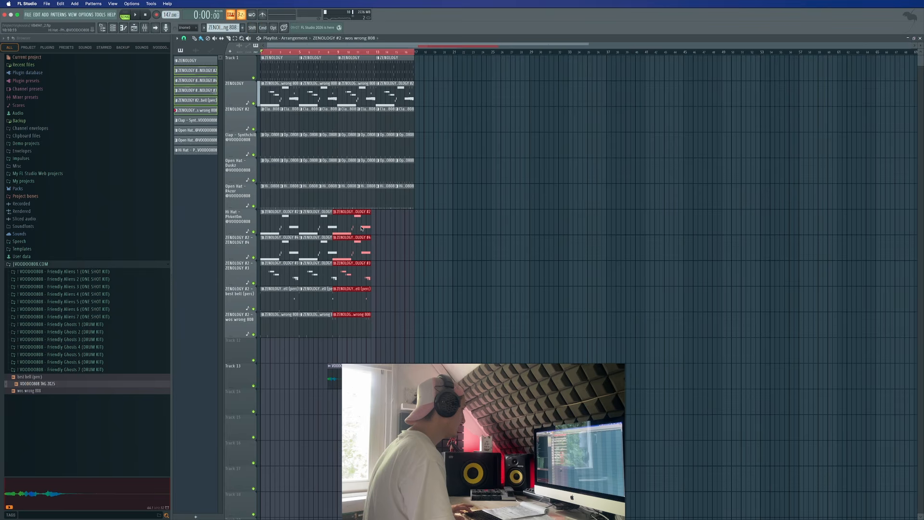
pyautogui.keyDown('shift'); pyautogui.moveTo(357, 228); pyautogui.dragTo(397, 236); pyautogui.keyUp('shift')
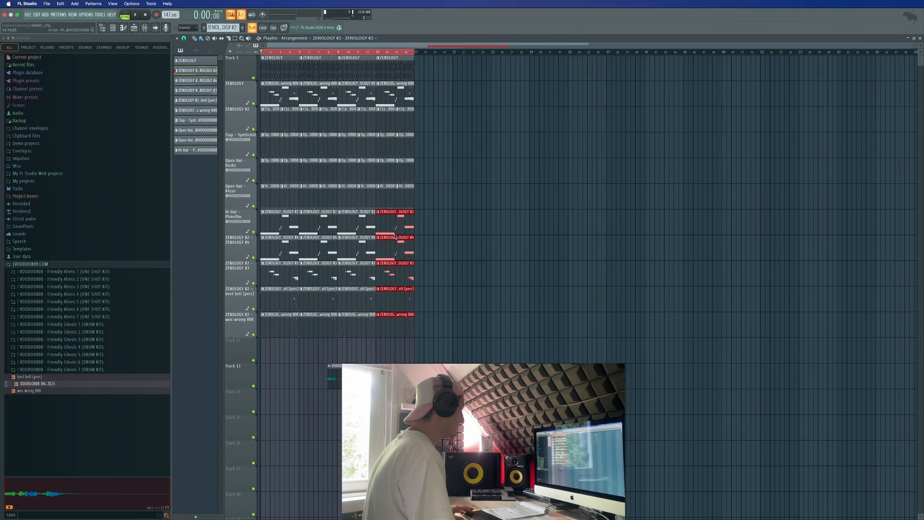
pyautogui.moveTo(430, 101); pyautogui.dragTo(266, 94)
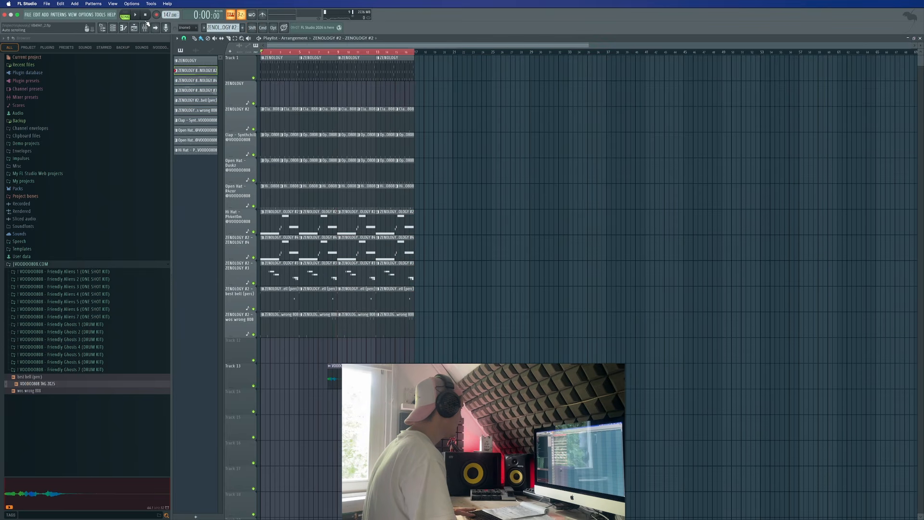
# Step: Try duplicating all playlist clips directly after the 16-bar section, and undo the duplication
pyautogui.press('super+a')
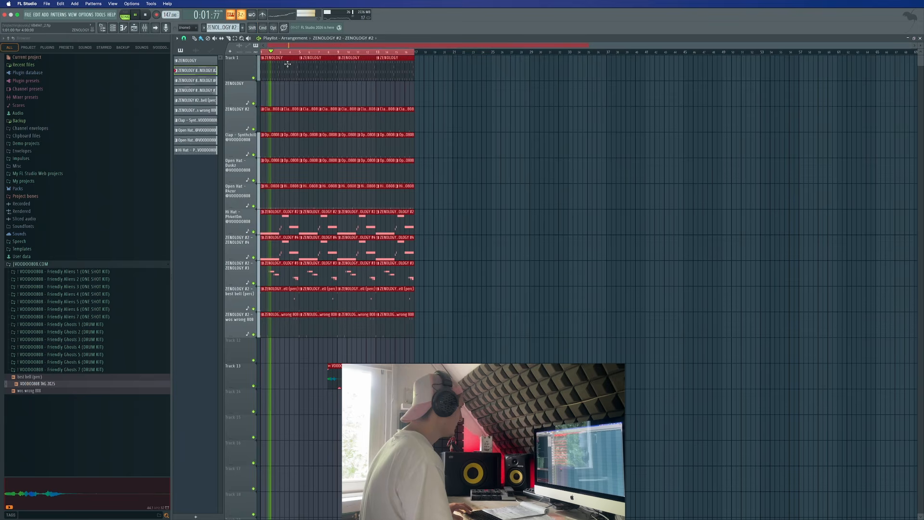
pyautogui.press('super+b')
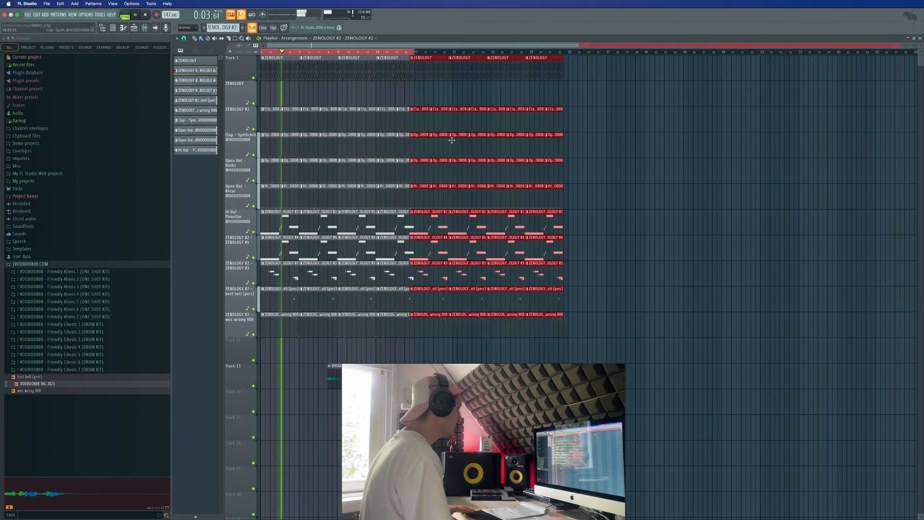
pyautogui.click(376, 92)
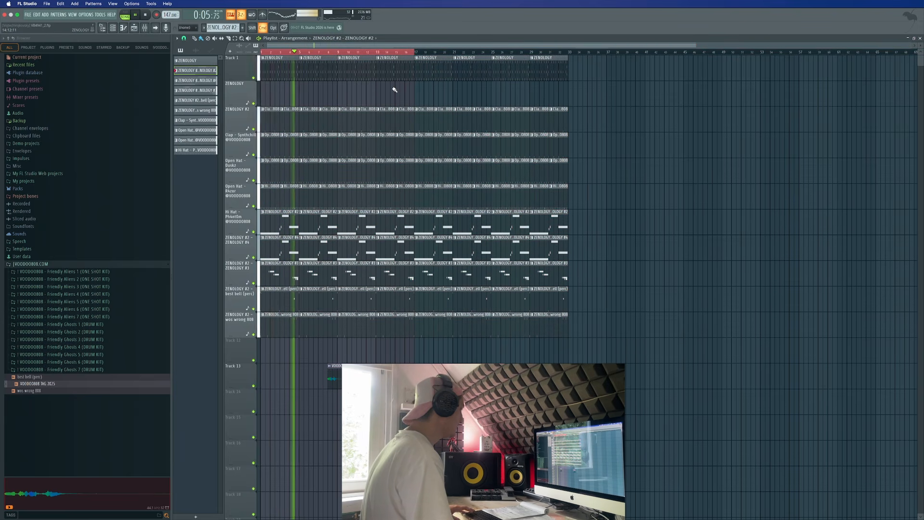
pyautogui.press('super+z')
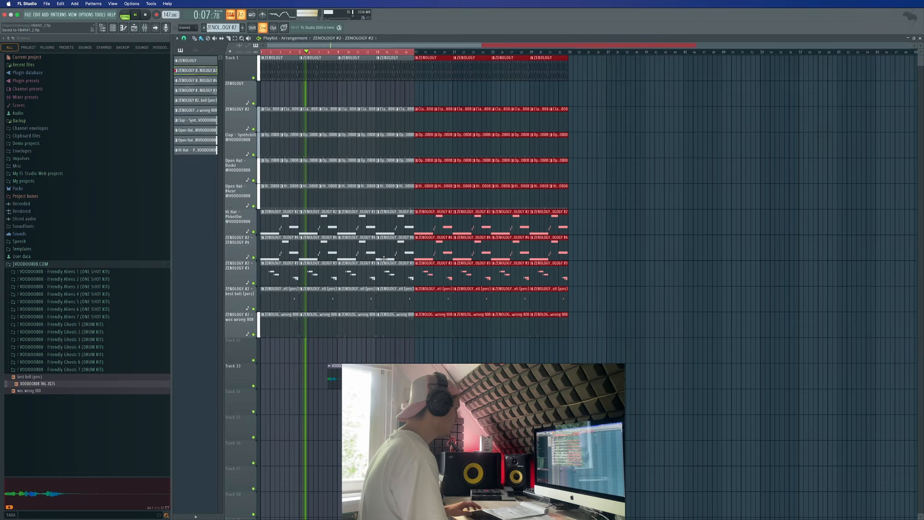
pyautogui.press('super+z')
pyautogui.click(502, 306)
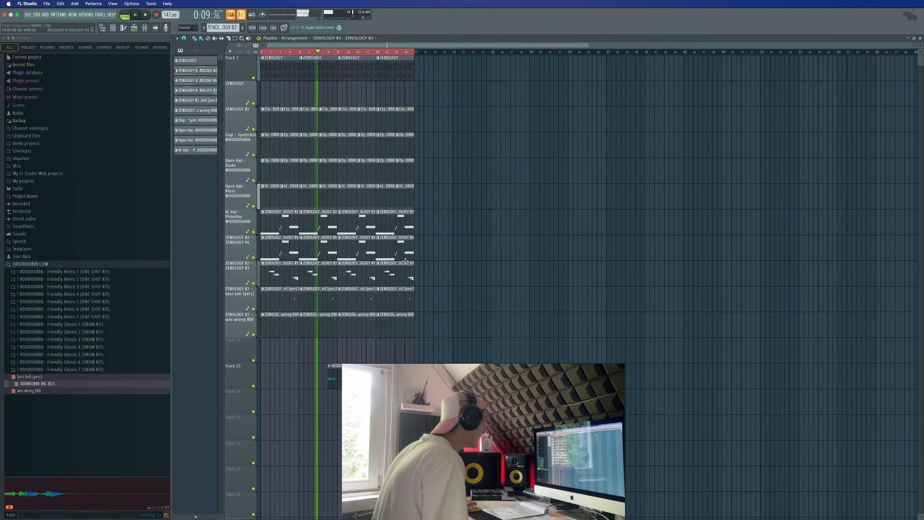
# Step: Delete the split ZENOLOGY #3, #4 and #2 melody clips from bars 9 to 16
pyautogui.rightClick(362, 271)
pyautogui.rightClick(395, 270)
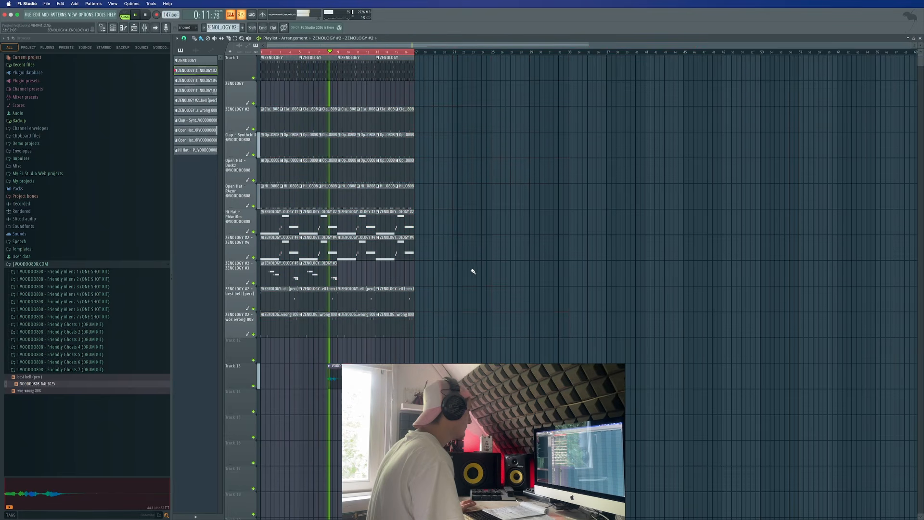
pyautogui.rightClick(357, 248)
pyautogui.rightClick(356, 230)
pyautogui.rightClick(396, 249)
pyautogui.rightClick(398, 226)
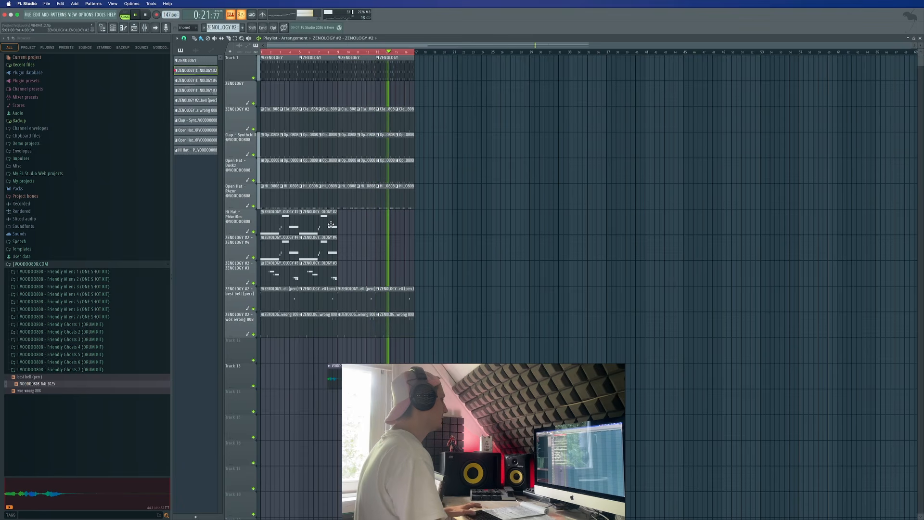
# Step: Put ZENOLOGY #2 clips back in bars 9 to 16 and play the arrangement from bar 9
pyautogui.press('space')
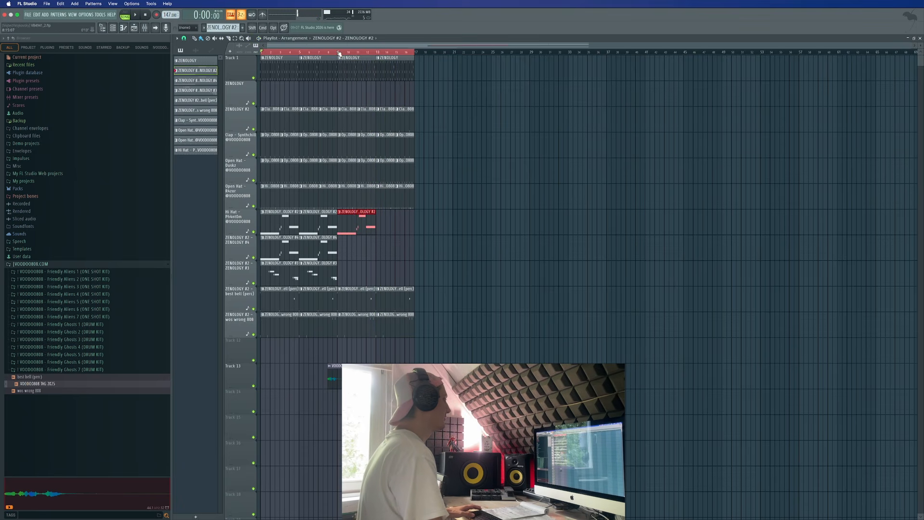
pyautogui.click(339, 54)
pyautogui.press('space')
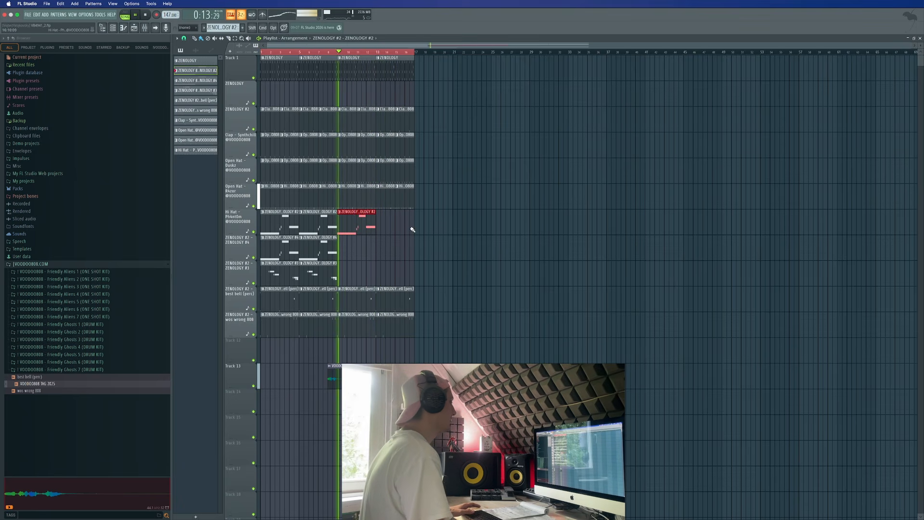
pyautogui.click(381, 232)
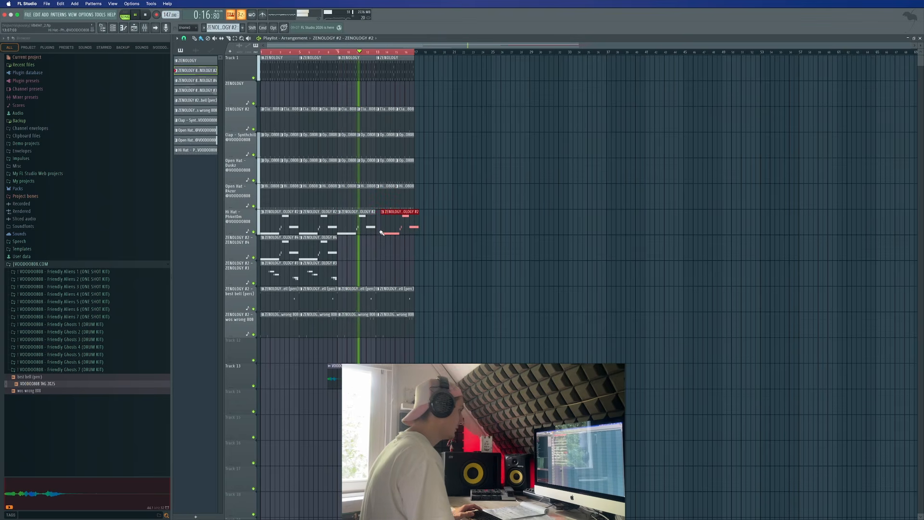
pyautogui.moveTo(384, 233); pyautogui.dragTo(380, 232)
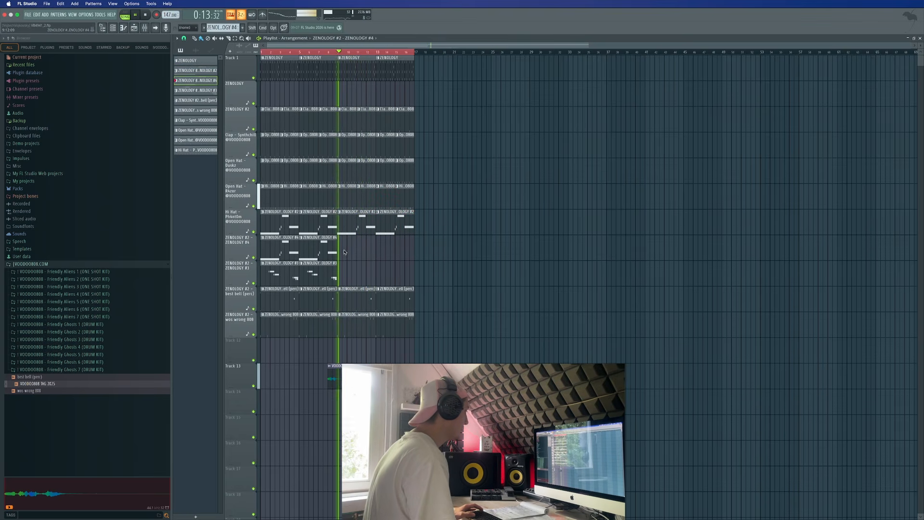
# Step: Replace the ZENOLOGY #2 clips in bars 9 to 16 with two ZENOLOGY #4 clips on the track below
pyautogui.click(344, 251)
pyautogui.rightClick(356, 224)
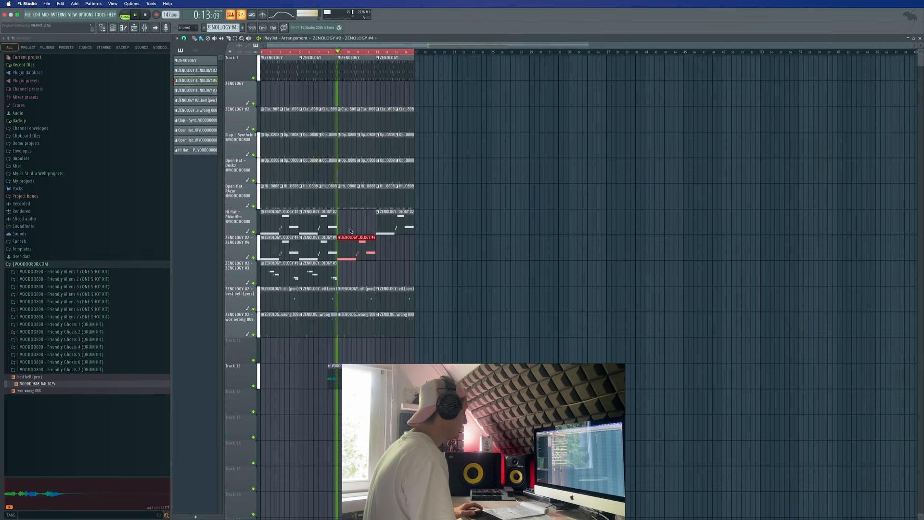
pyautogui.rightClick(394, 216)
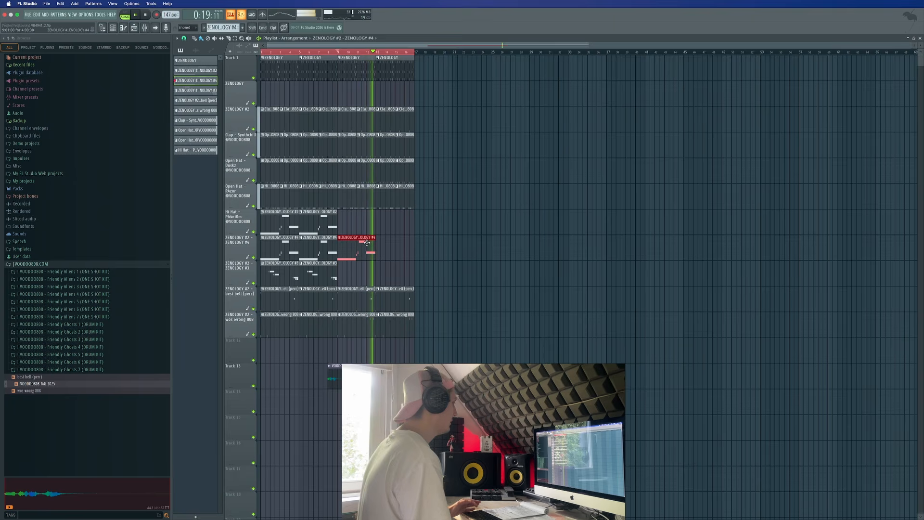
pyautogui.click(379, 248)
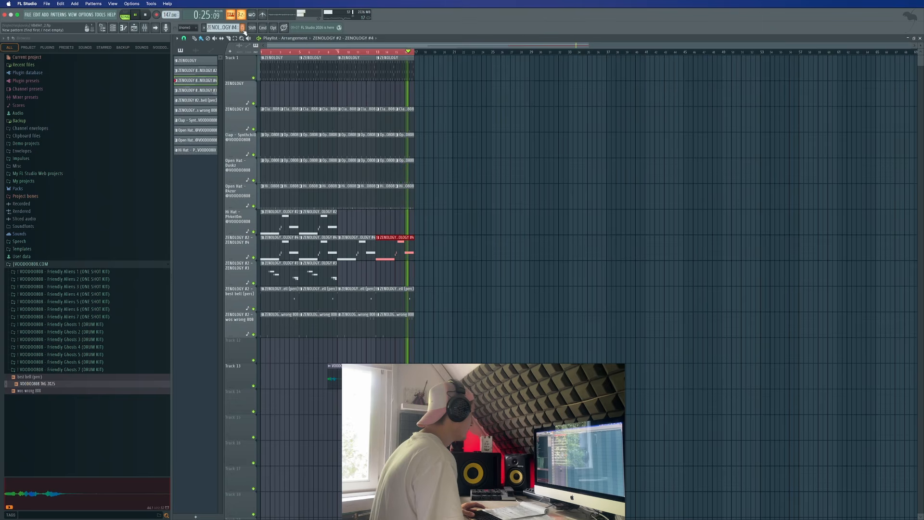
# Step: Stop playback, create a new pattern and place its clip at bar 8 on Track 12
pyautogui.press('F4')
pyautogui.press('space')
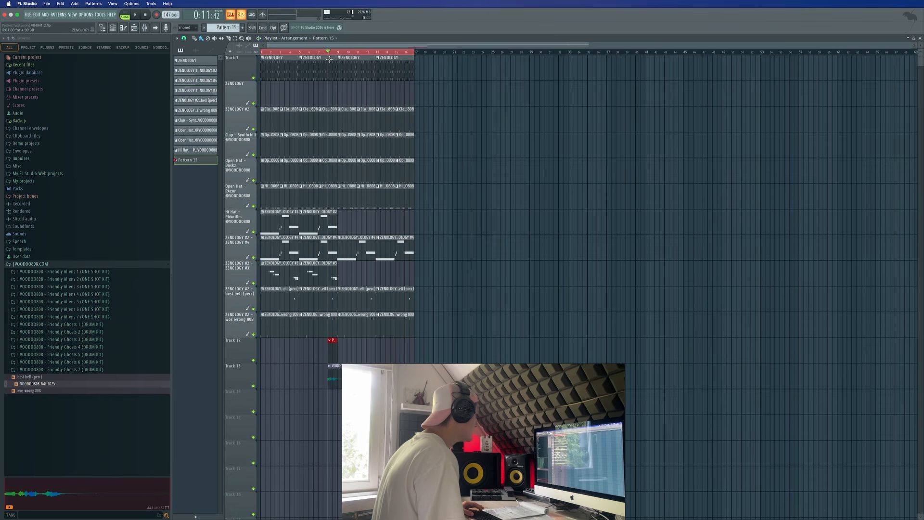
pyautogui.press('F6')
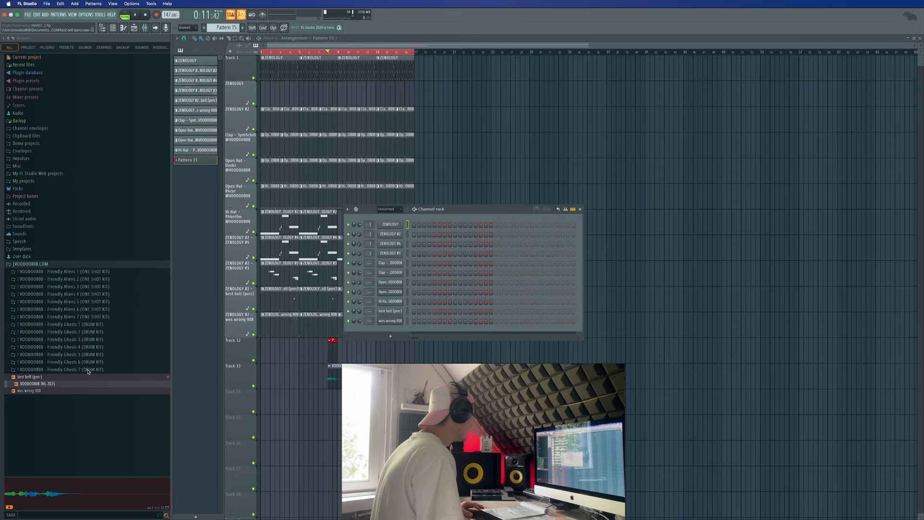
# Step: Audition snares from the Friendly Ghosts 7 drum kit and add Snare - Sizzle as a new channel
pyautogui.click(88, 370)
pyautogui.click(60, 437)
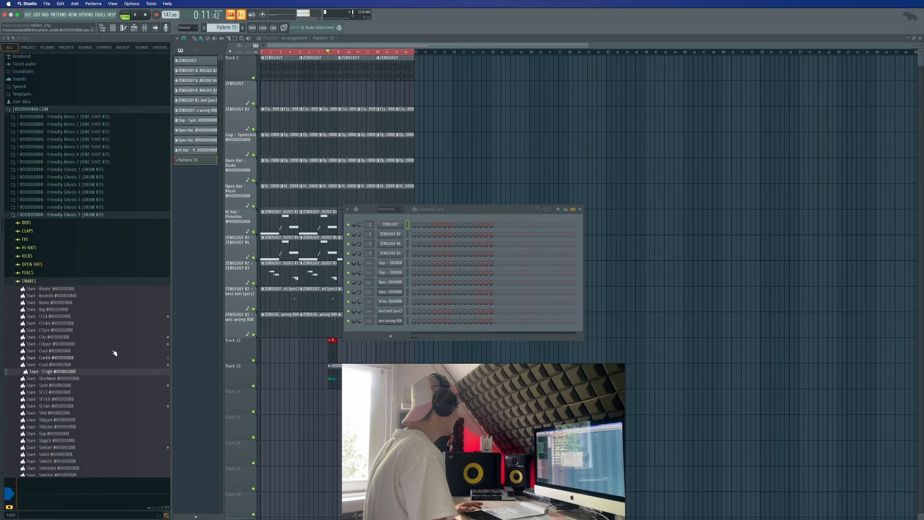
pyautogui.moveTo(135, 336); pyautogui.dragTo(141, 345)
pyautogui.click(141, 343)
pyautogui.scroll(-2, 145, 366)
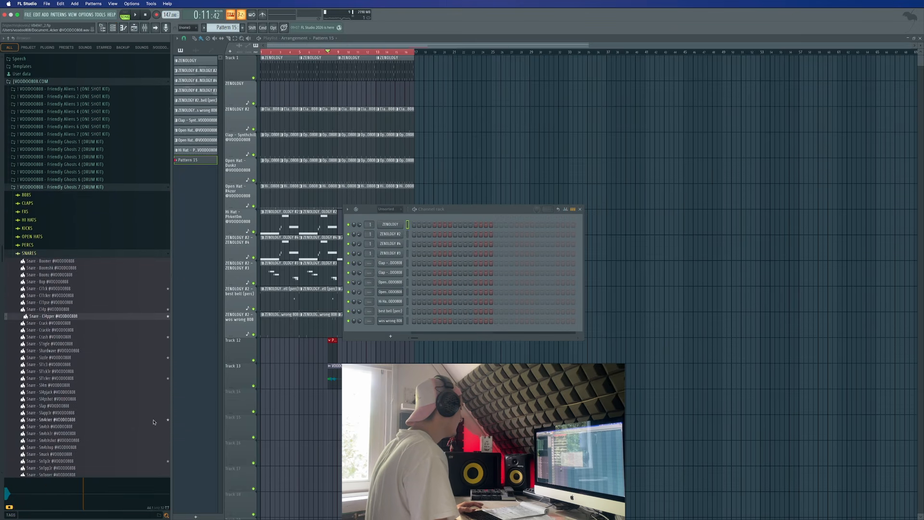
pyautogui.click(152, 413)
pyautogui.click(150, 419)
pyautogui.click(150, 460)
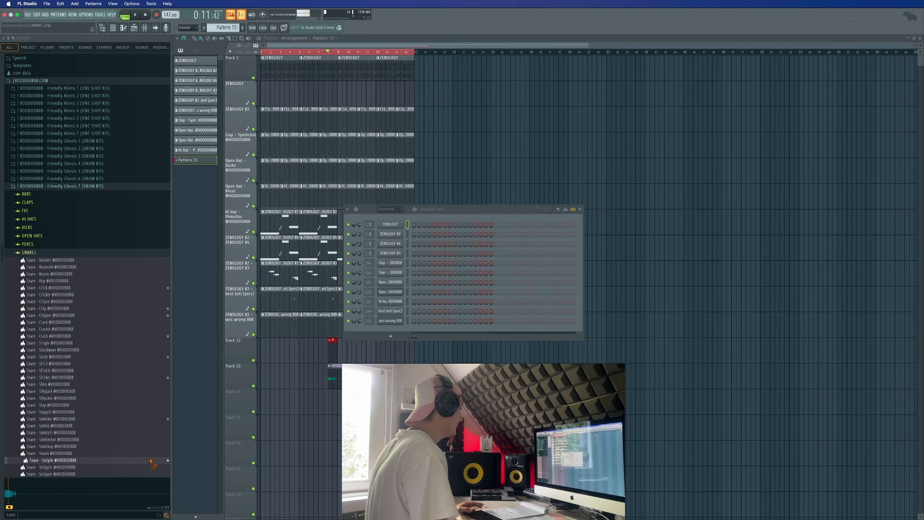
pyautogui.click(153, 378)
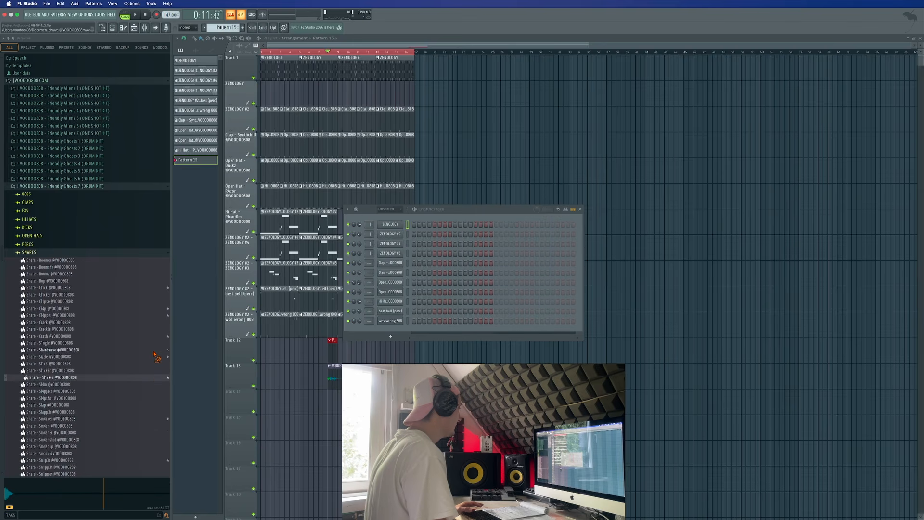
pyautogui.click(153, 351)
pyautogui.click(152, 356)
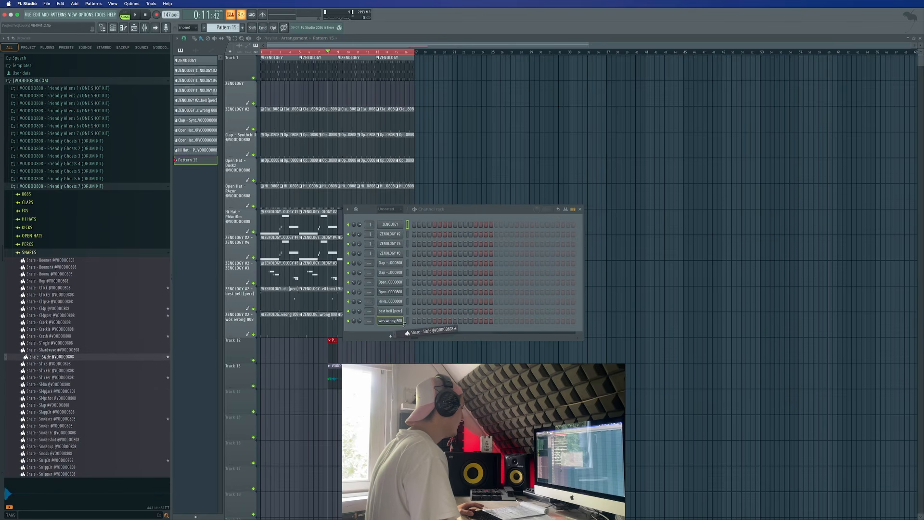
pyautogui.moveTo(404, 323); pyautogui.dragTo(388, 323)
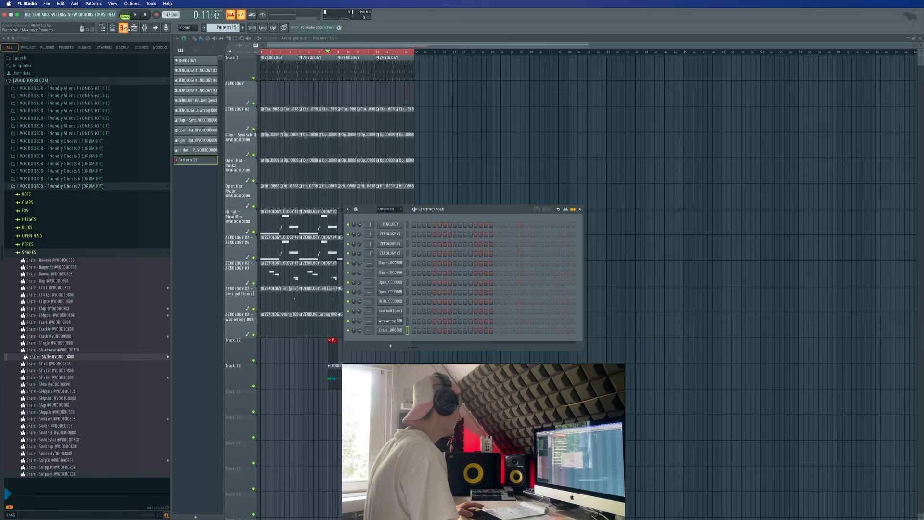
# Step: Set the snare's piano roll snap to 1/3 beat, draw a descending snare roll in short groups, and play it back
pyautogui.click(124, 28)
pyautogui.click(208, 57)
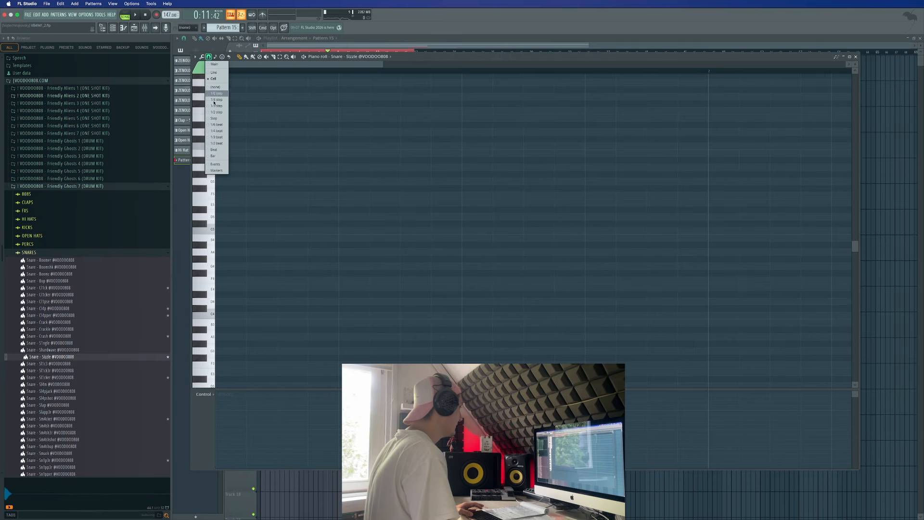
pyautogui.click(220, 137)
pyautogui.click(220, 199)
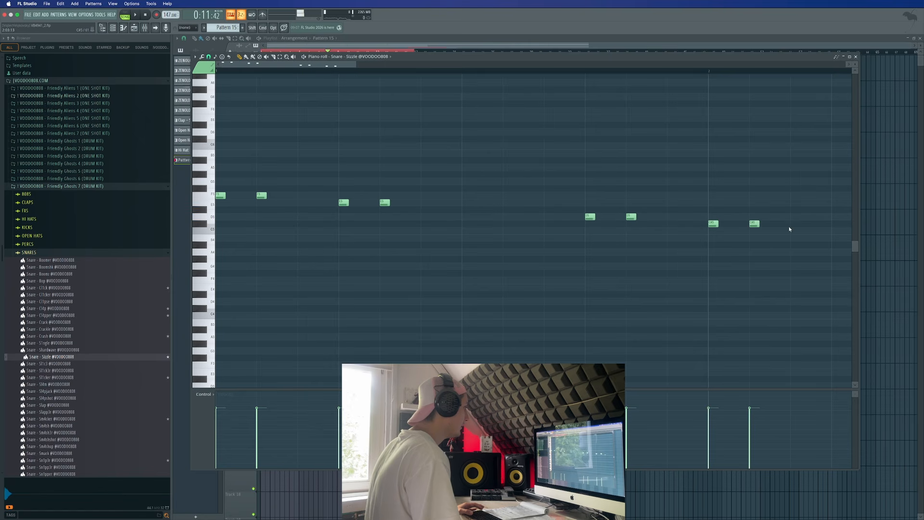
pyautogui.moveTo(351, 68); pyautogui.dragTo(417, 79)
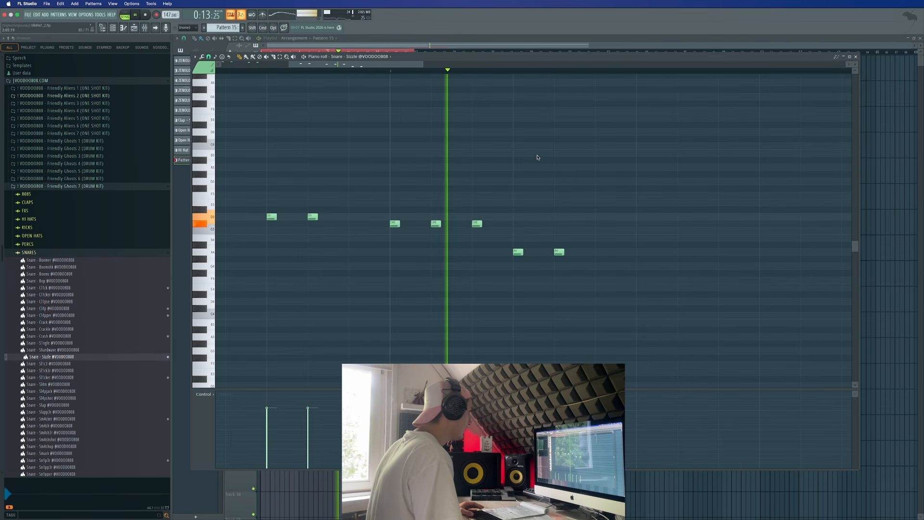
pyautogui.press('space')
# Step: Copy the last five snare notes directly after the roll and transpose the copies further down
pyautogui.moveTo(288, 63); pyautogui.dragTo(219, 64)
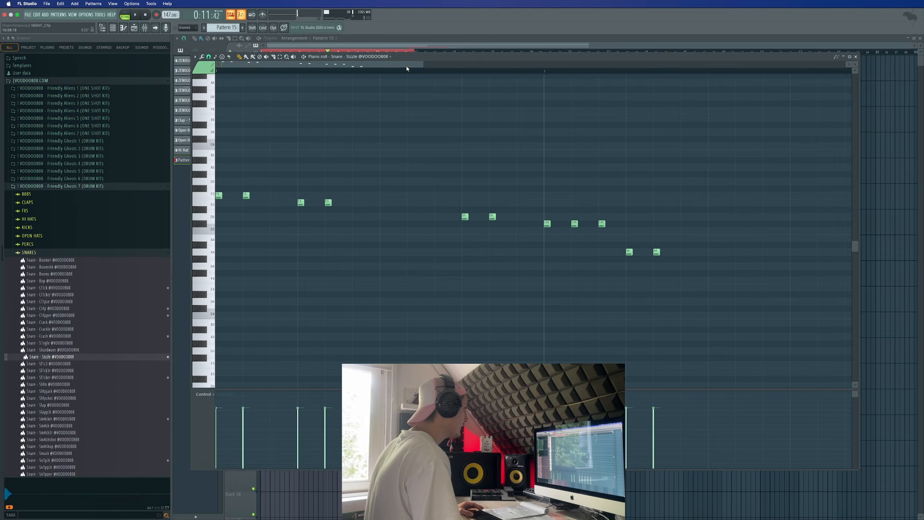
pyautogui.moveTo(409, 66); pyautogui.dragTo(448, 72)
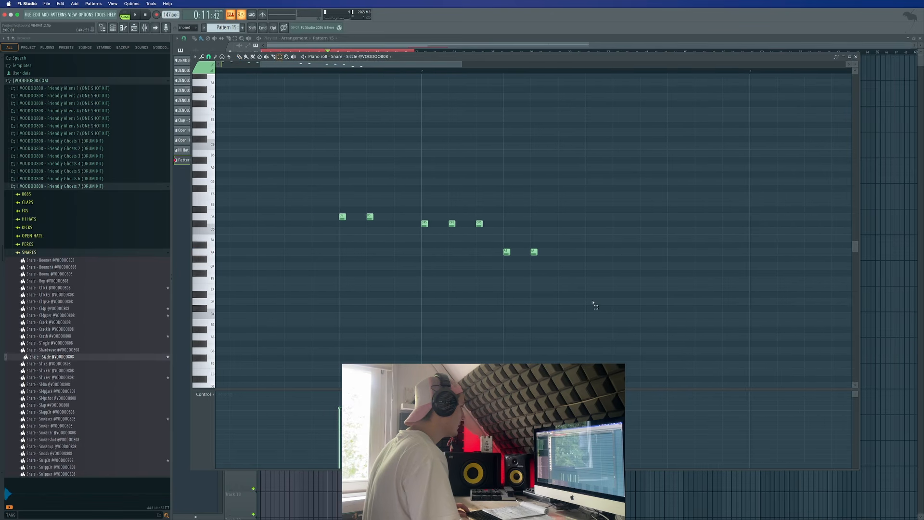
pyautogui.moveTo(628, 319); pyautogui.dragTo(407, 193)
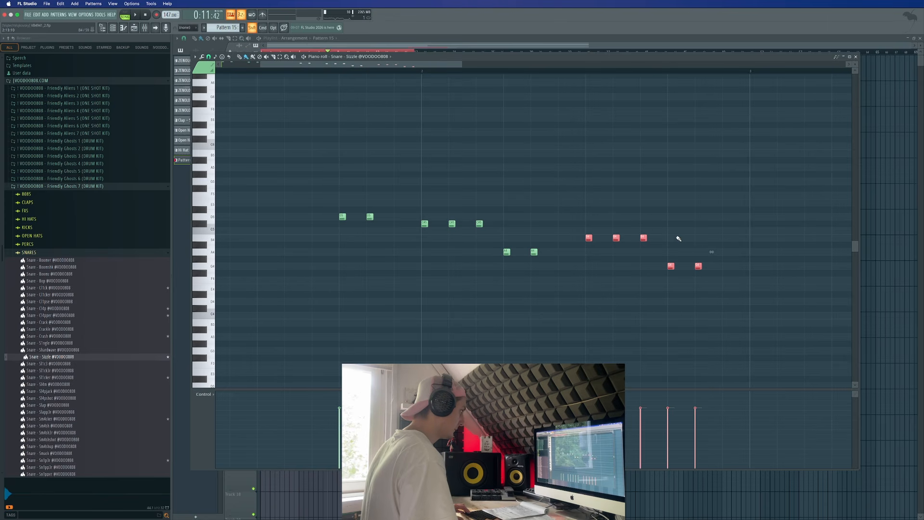
pyautogui.press('Down')
pyautogui.press('Down')
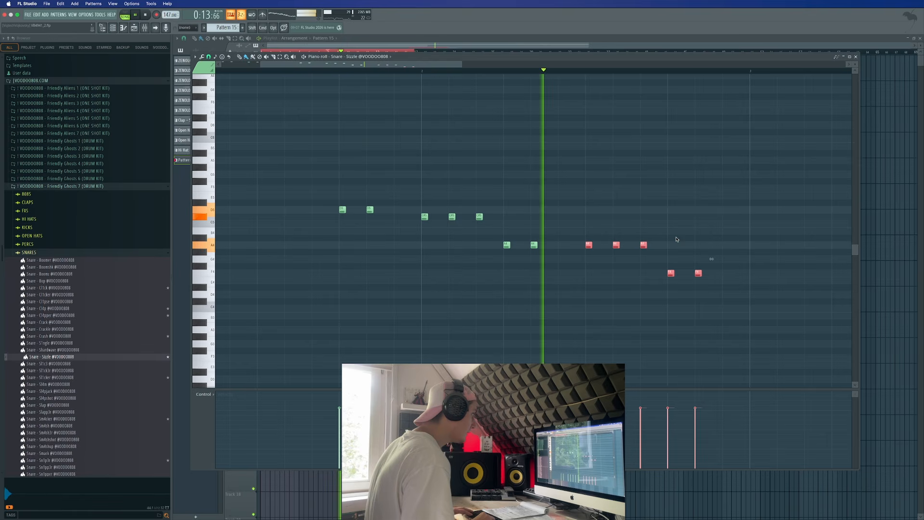
# Step: Play the roll, lower the five copied snare notes one more semitone and split them with the chopper
pyautogui.press('space')
pyautogui.press('Down')
pyautogui.hotkey('ctrl', 'u')
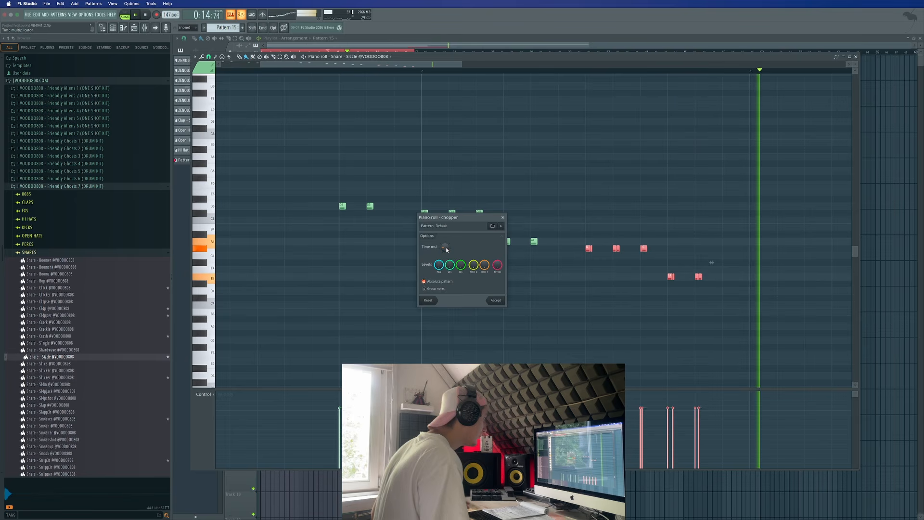
pyautogui.click(497, 300)
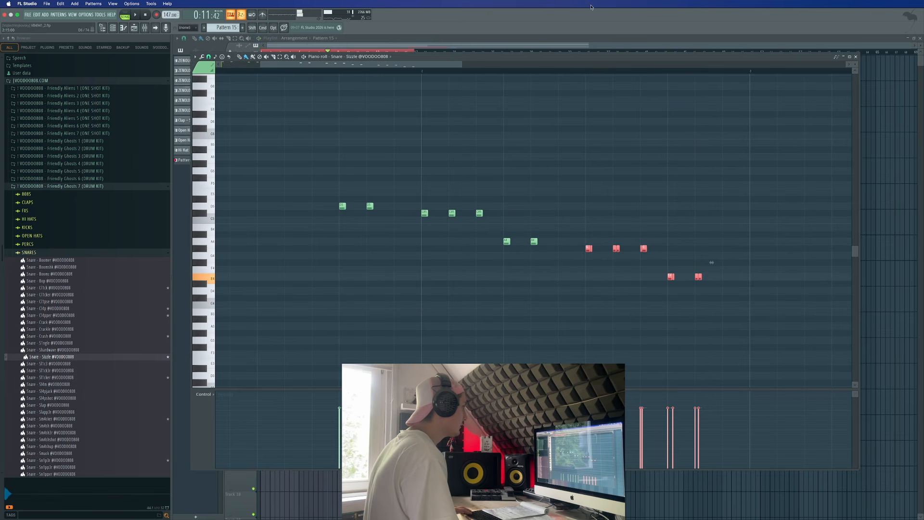
# Step: Place the snare pattern in bars 7 to 8 and 15 to 16 on Track 12, playing the arrangement from the start
pyautogui.click(373, 41)
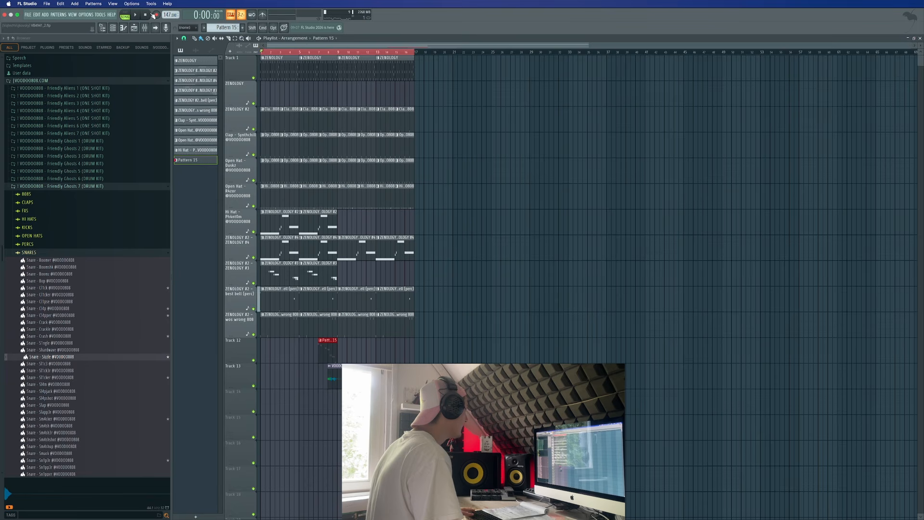
pyautogui.press('space')
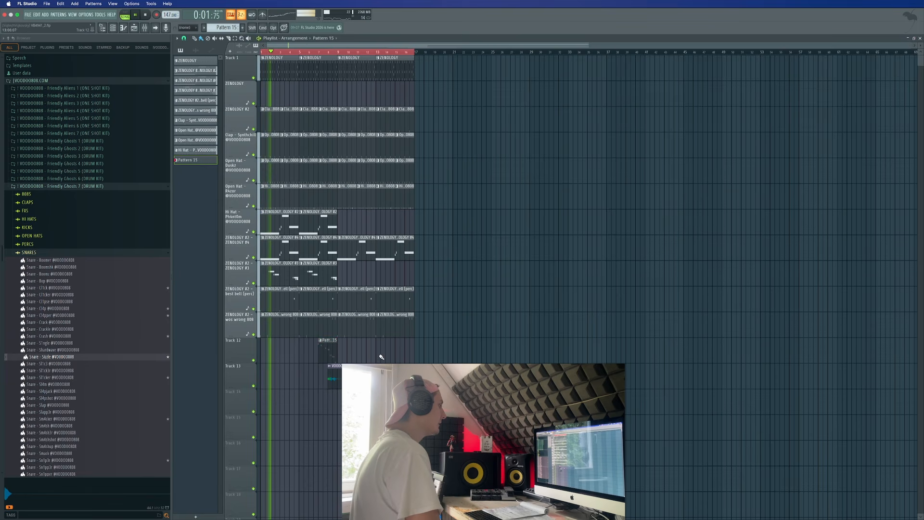
pyautogui.click(403, 355)
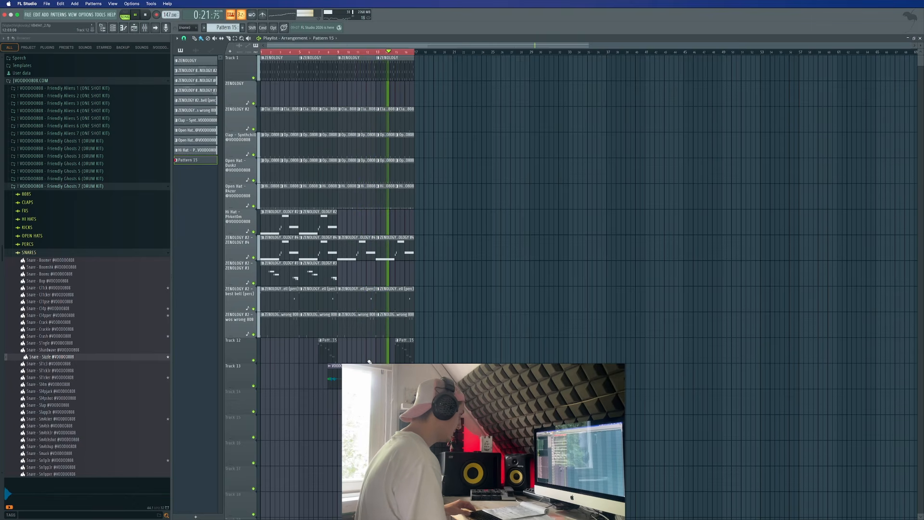
# Step: Duplicate all playlist clips of the 16-bar section and align the copies to start at bar 17
pyautogui.press('super+a')
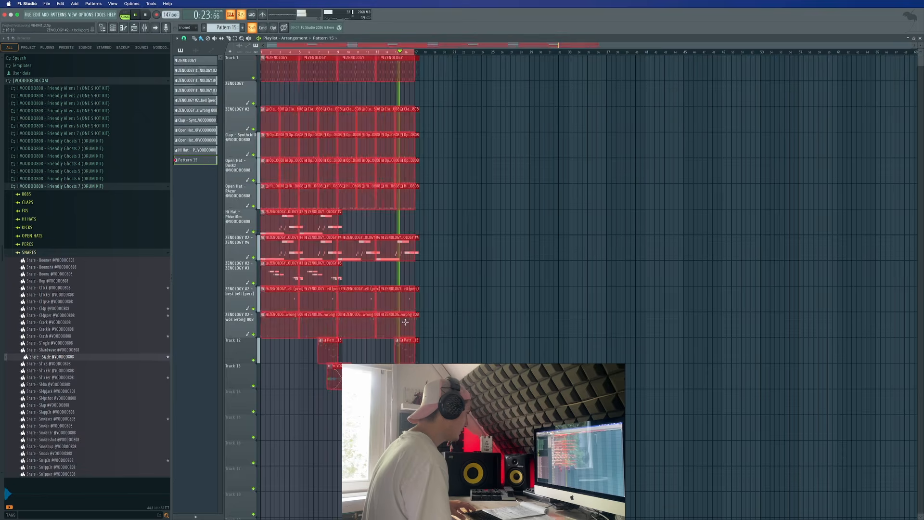
pyautogui.press('super+b')
pyautogui.click(425, 299)
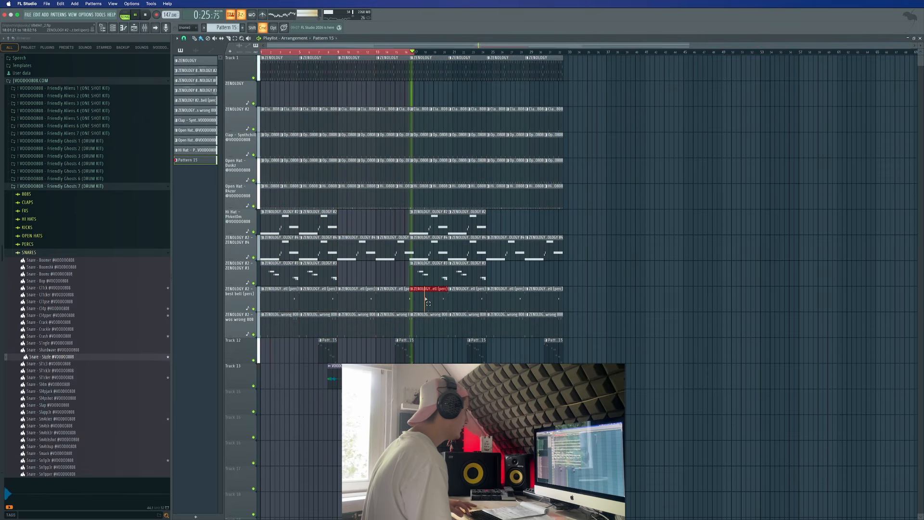
pyautogui.press('super+z')
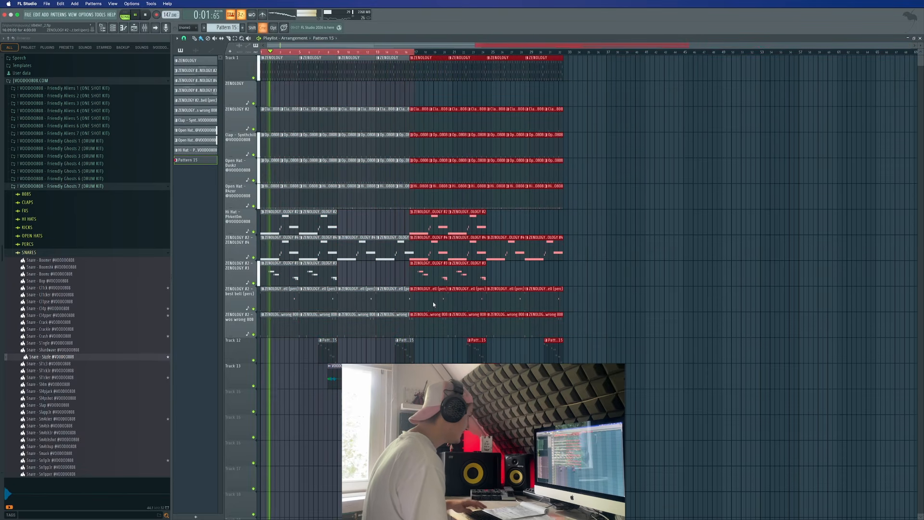
pyautogui.moveTo(433, 302); pyautogui.dragTo(434, 299)
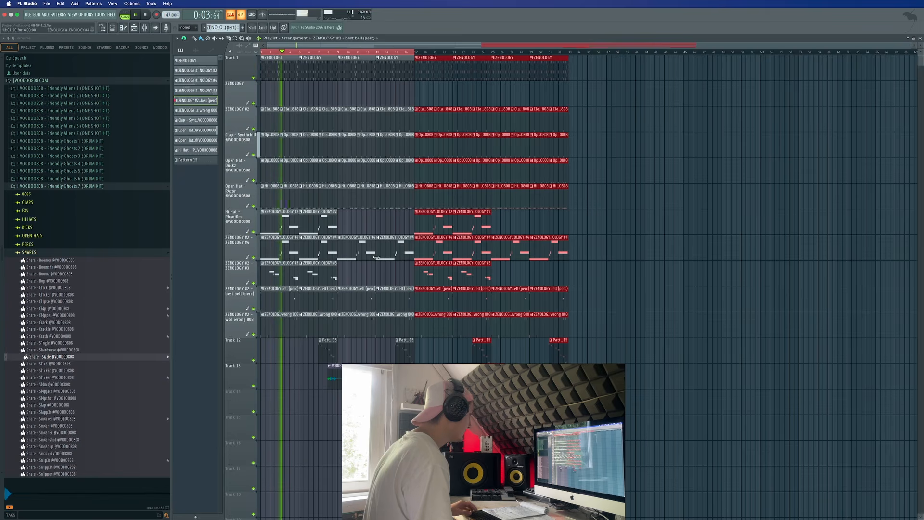
# Step: Duplicate the 32-bar arrangement, align the copy to start at bar 33, and select all clips
pyautogui.press('super+b')
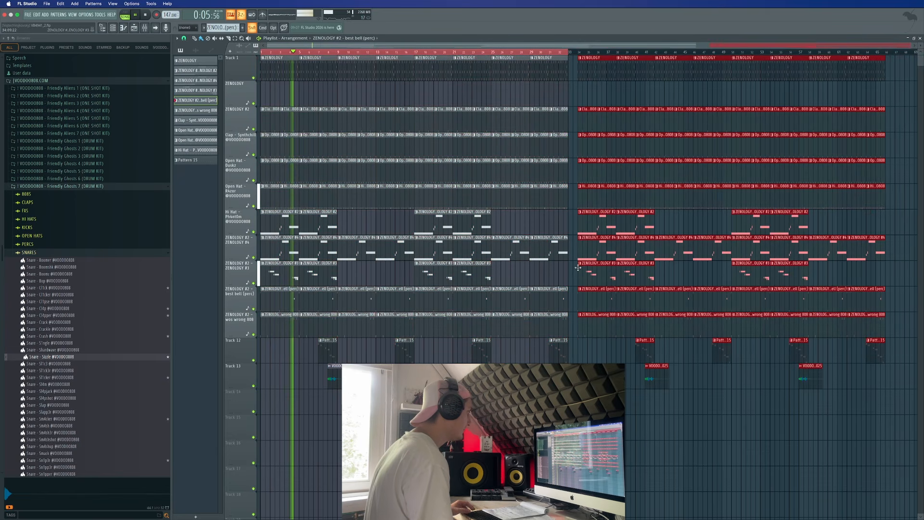
pyautogui.moveTo(577, 267); pyautogui.dragTo(569, 268)
pyautogui.press('super+a')
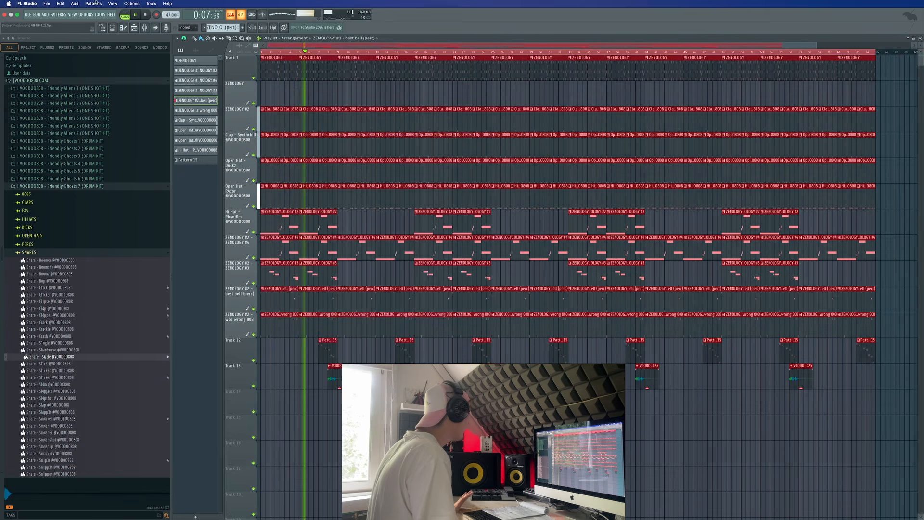
# Step: Save the project and set up an MP3 export named VB4941_2 147BPM in the VB4941 folder
pyautogui.click(47, 3)
pyautogui.click(40, 44)
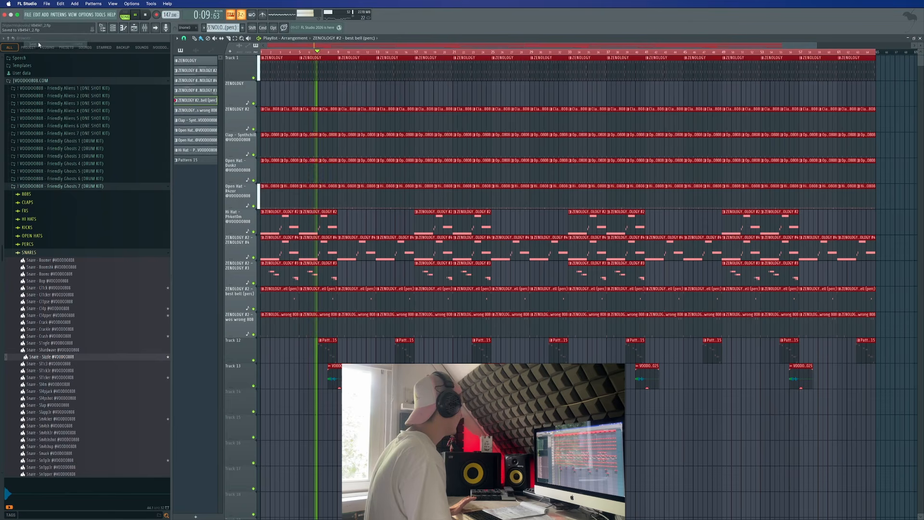
pyautogui.click(28, 15)
pyautogui.moveTo(57, 90)
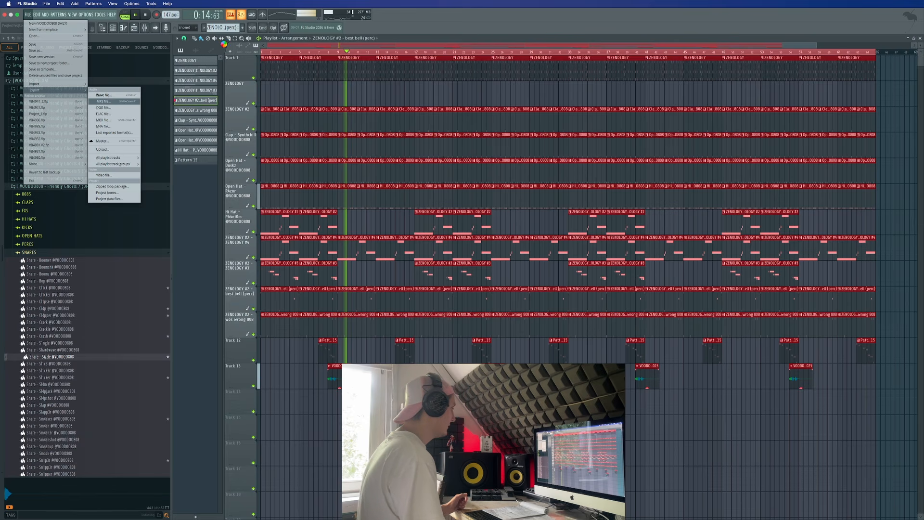
pyautogui.click(103, 101)
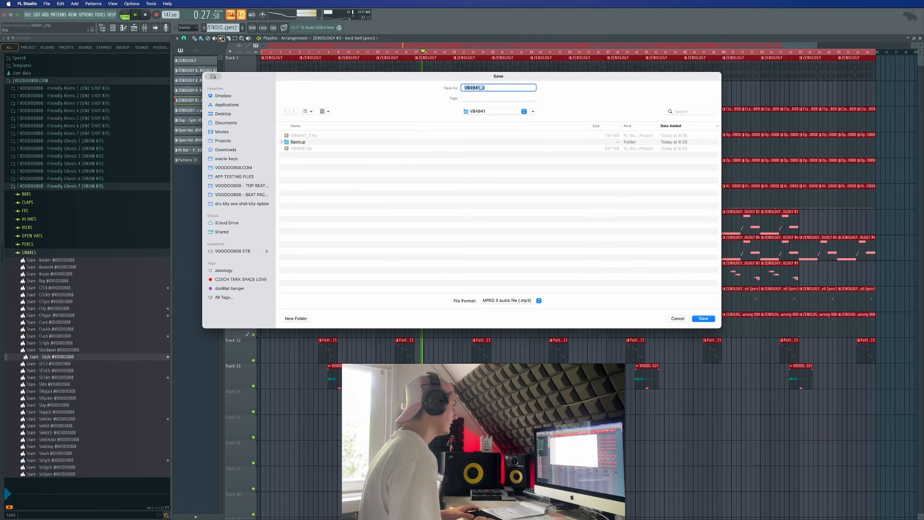
pyautogui.write('147BPM')
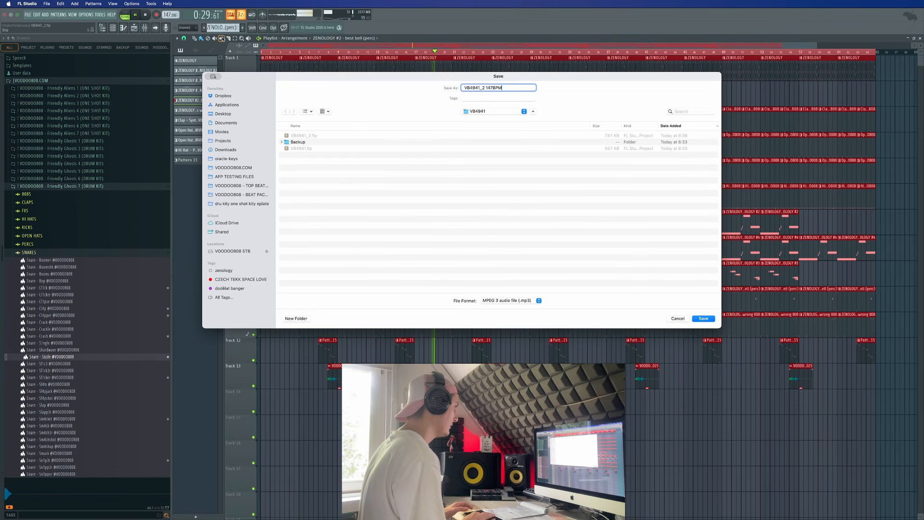